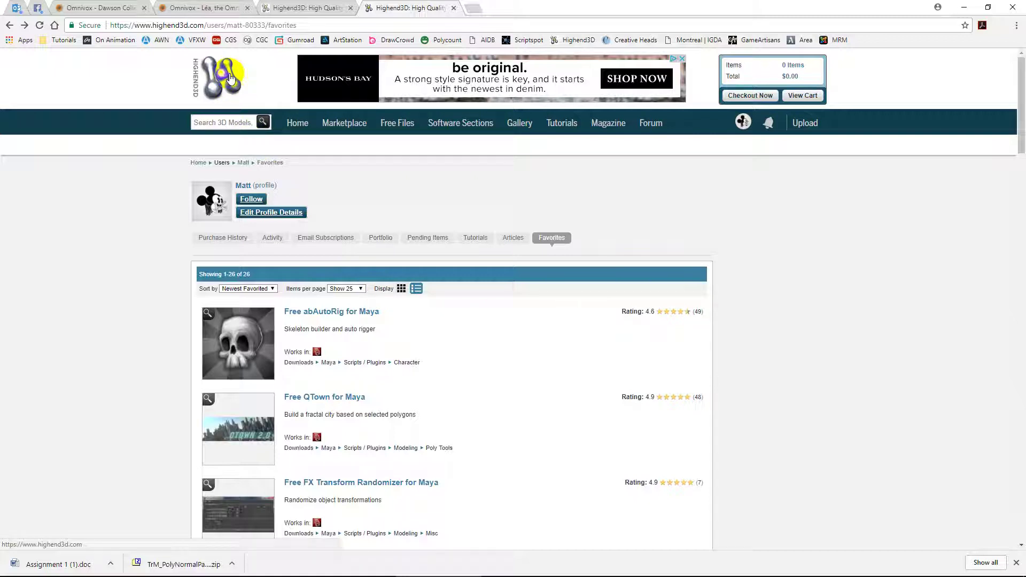
{"action": "mouse_move", "coordinate": [576, 130]}
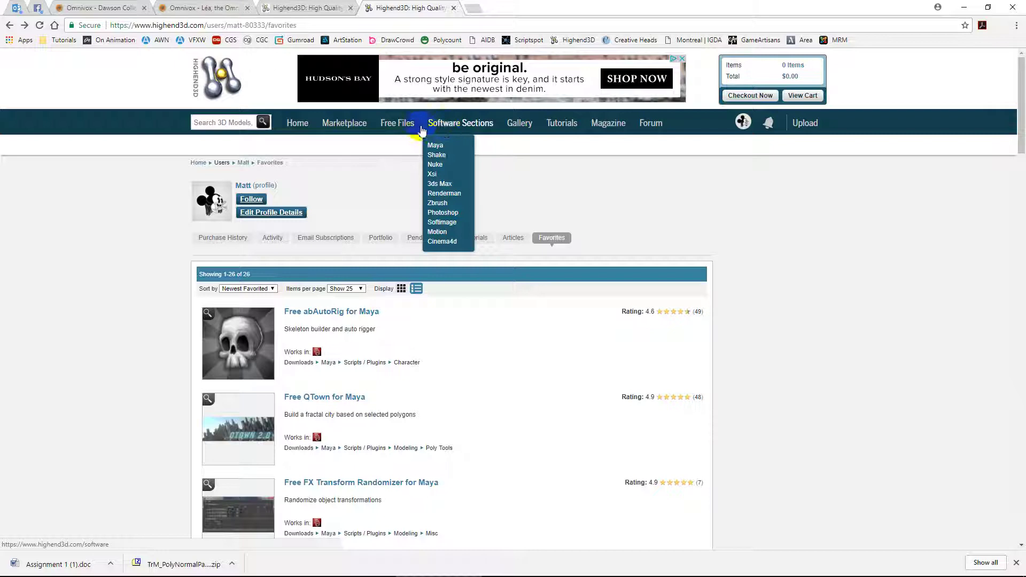
{"action": "mouse_move", "coordinate": [400, 130]}
{"action": "mouse_move", "coordinate": [441, 131]}
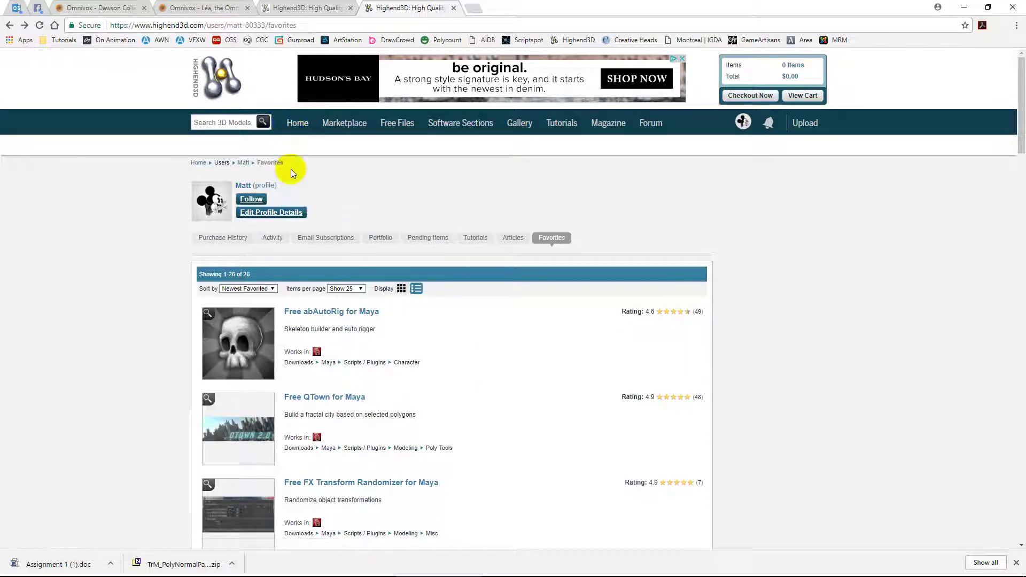
{"action": "scroll", "coordinate": [528, 287], "scroll_direction": "down", "scroll_amount": 2}
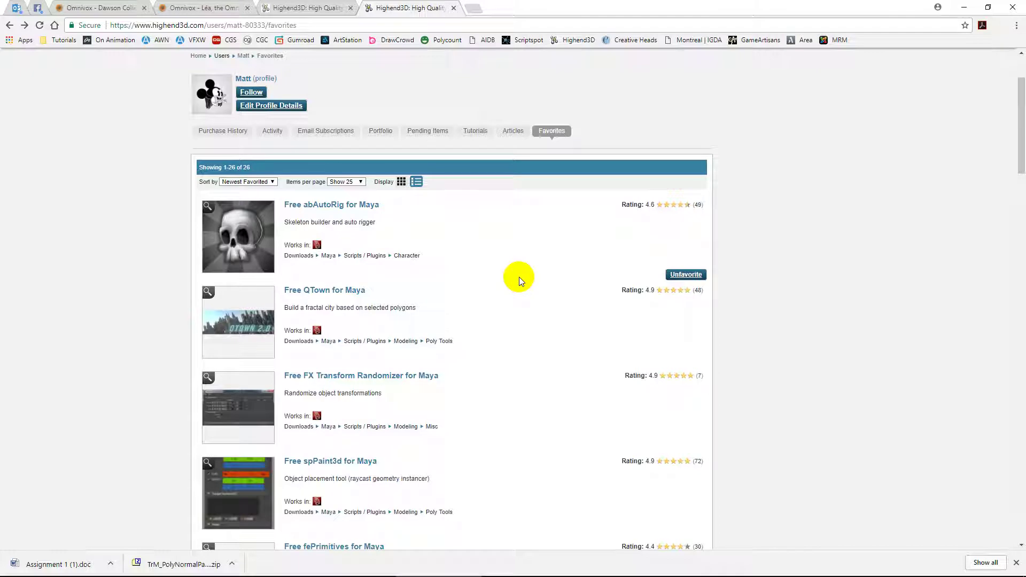
{"action": "key", "text": "super"}
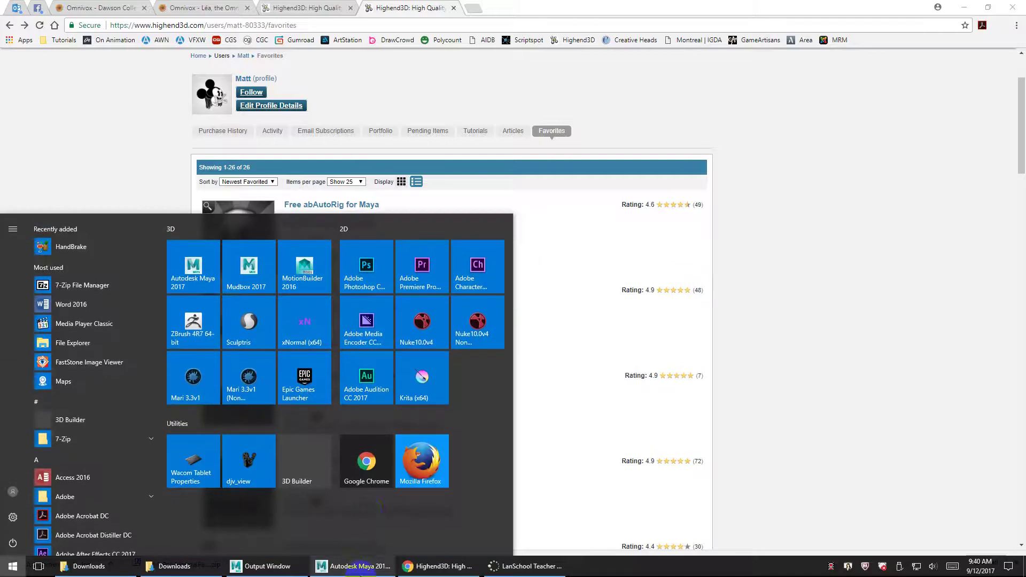
{"action": "mouse_move", "coordinate": [359, 572]}
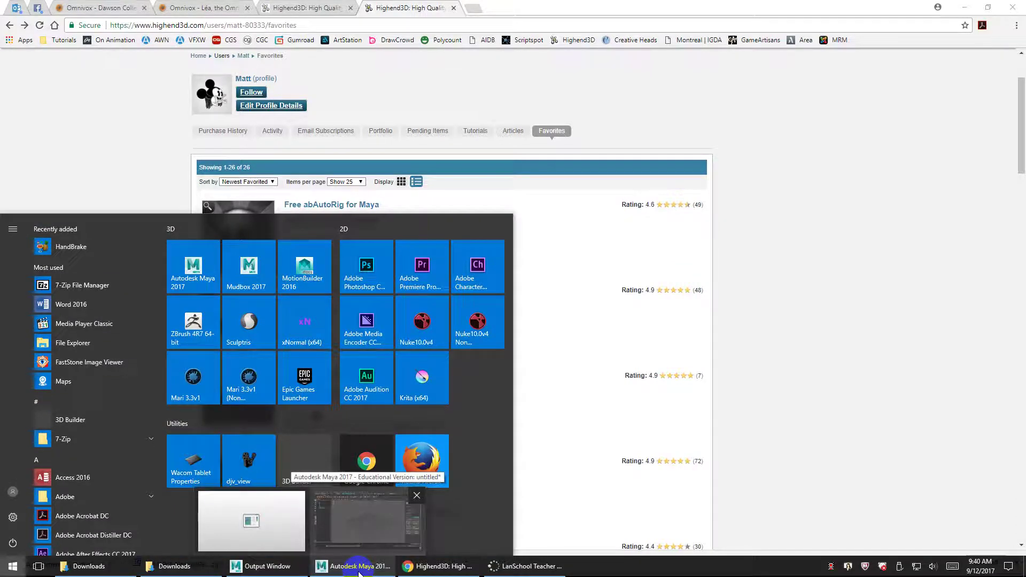
{"action": "left_click", "coordinate": [747, 364]}
{"action": "key", "text": "super"}
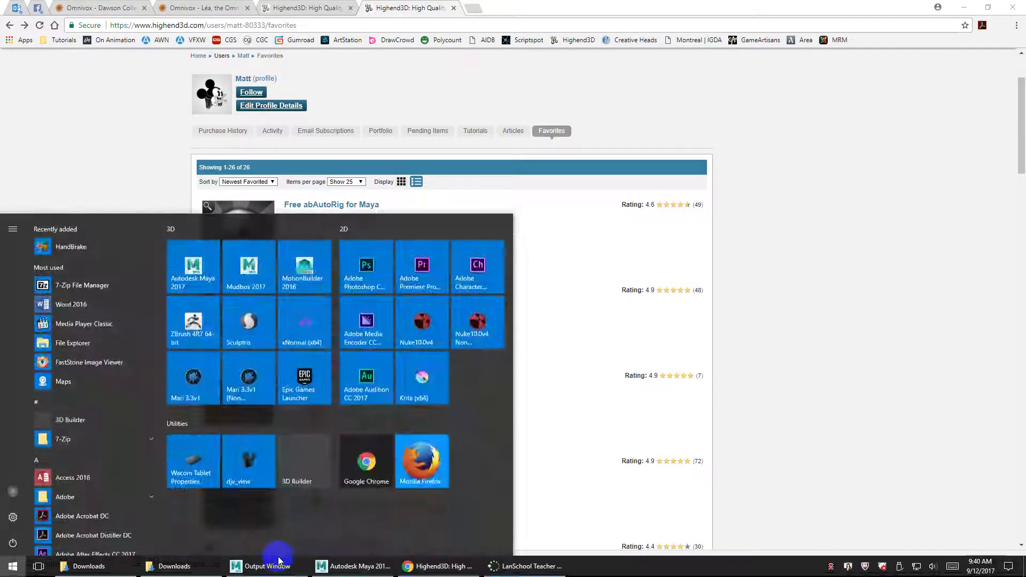
Open File Explorer, go to the maya\2017\scripts folder under Documents, and move the window clear of the web page.
{"action": "key", "text": "super+e"}
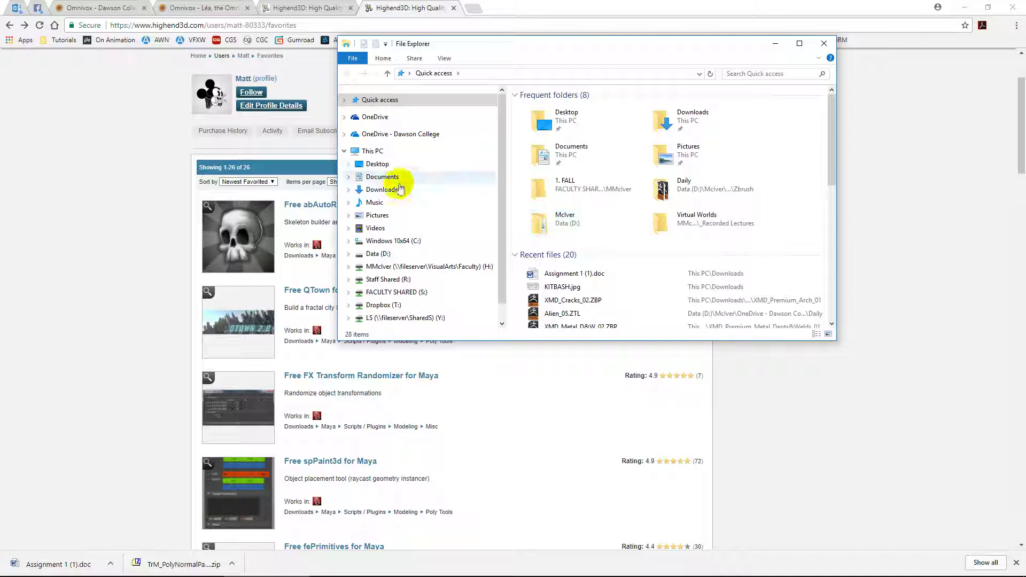
{"action": "left_click_drag", "start_coordinate": [451, 44], "coordinate": [342, 65]}
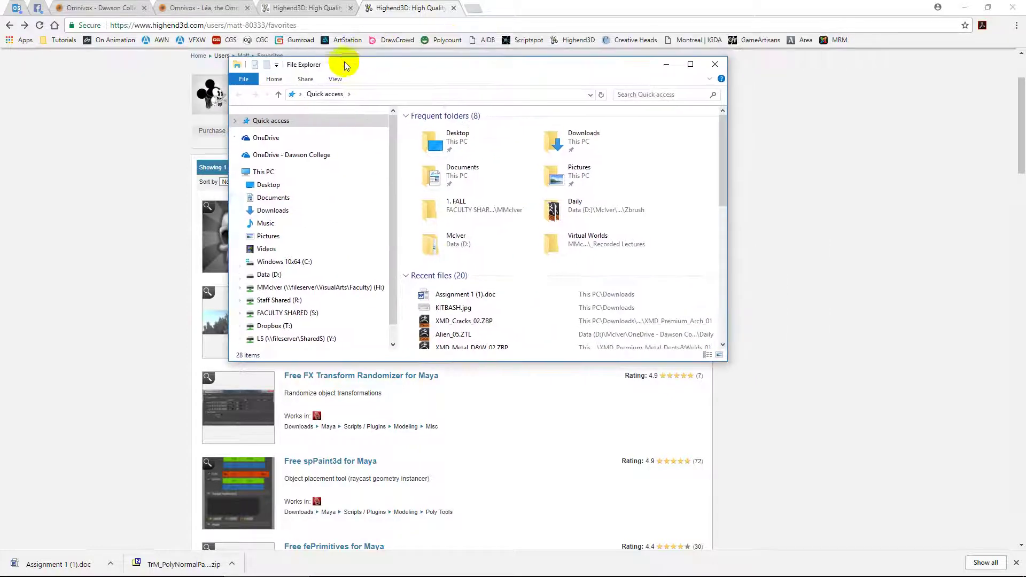
{"action": "left_click", "coordinate": [277, 199]}
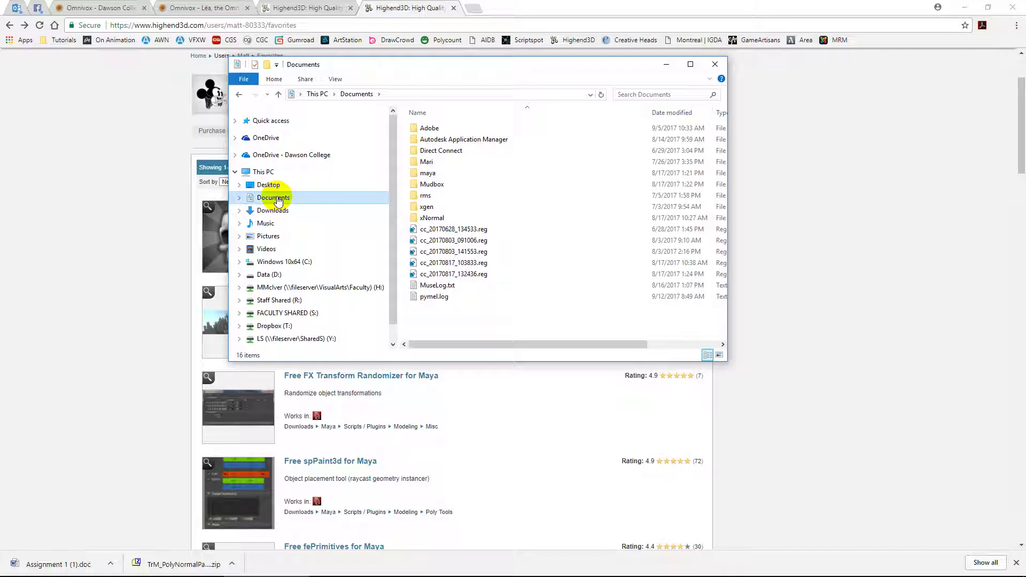
{"action": "left_click", "coordinate": [431, 174]}
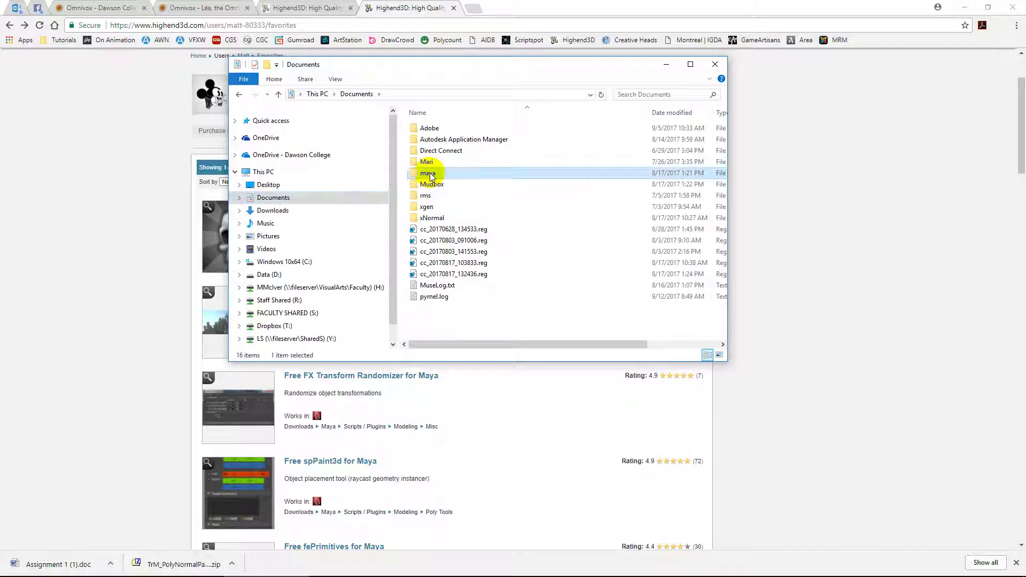
{"action": "double_click", "coordinate": [431, 175]}
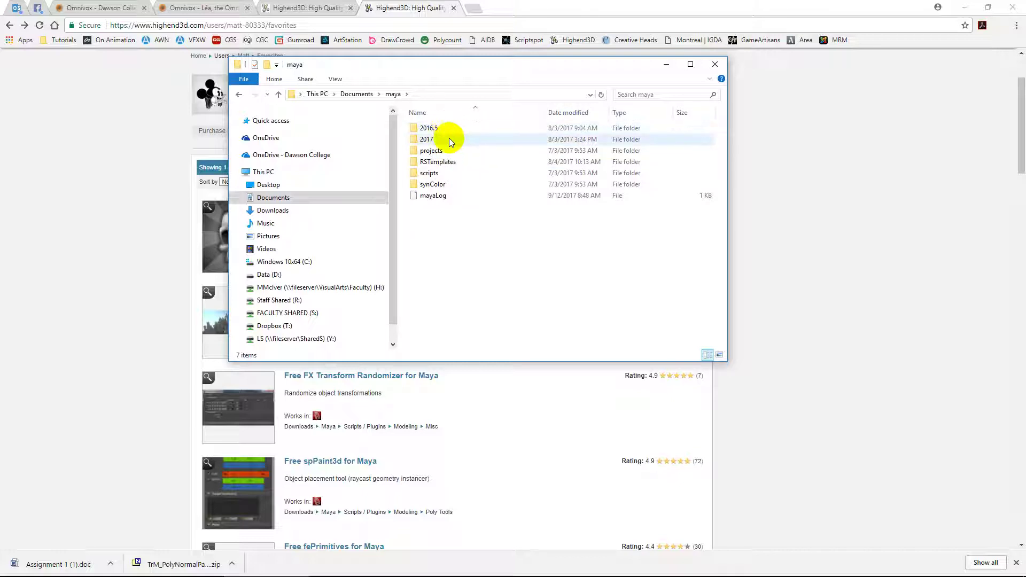
{"action": "left_click", "coordinate": [434, 139]}
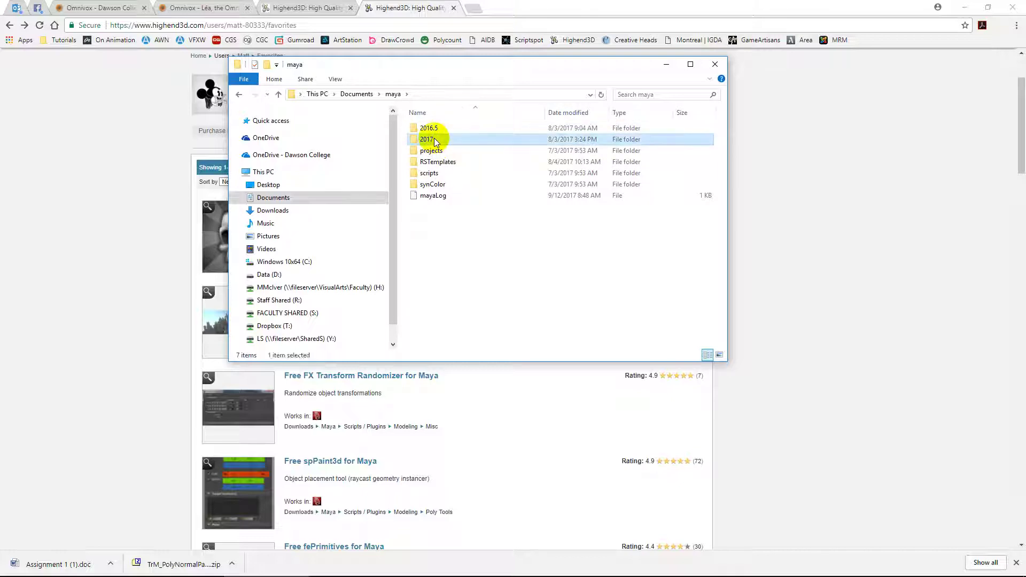
{"action": "double_click", "coordinate": [434, 139]}
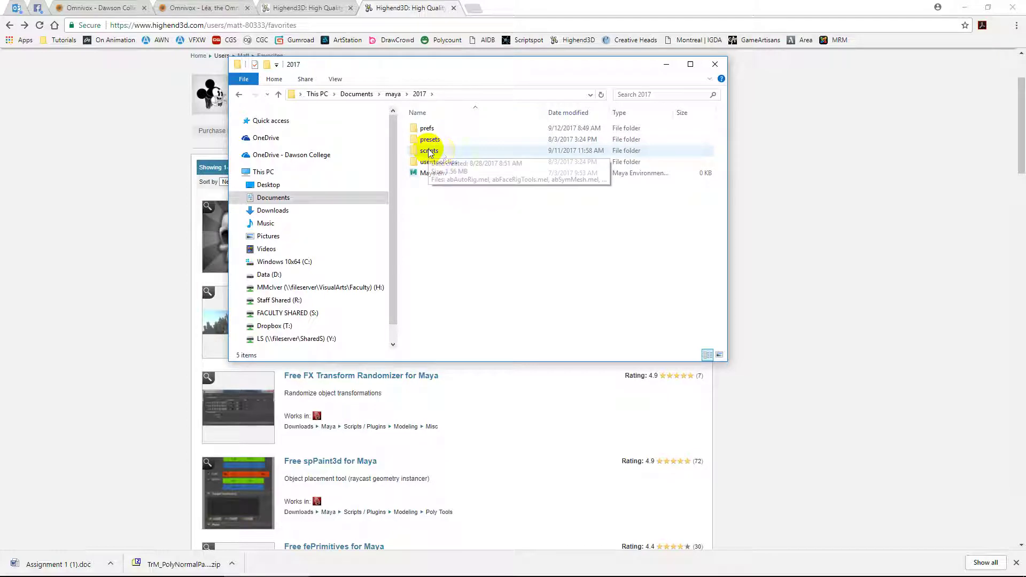
{"action": "double_click", "coordinate": [434, 151]}
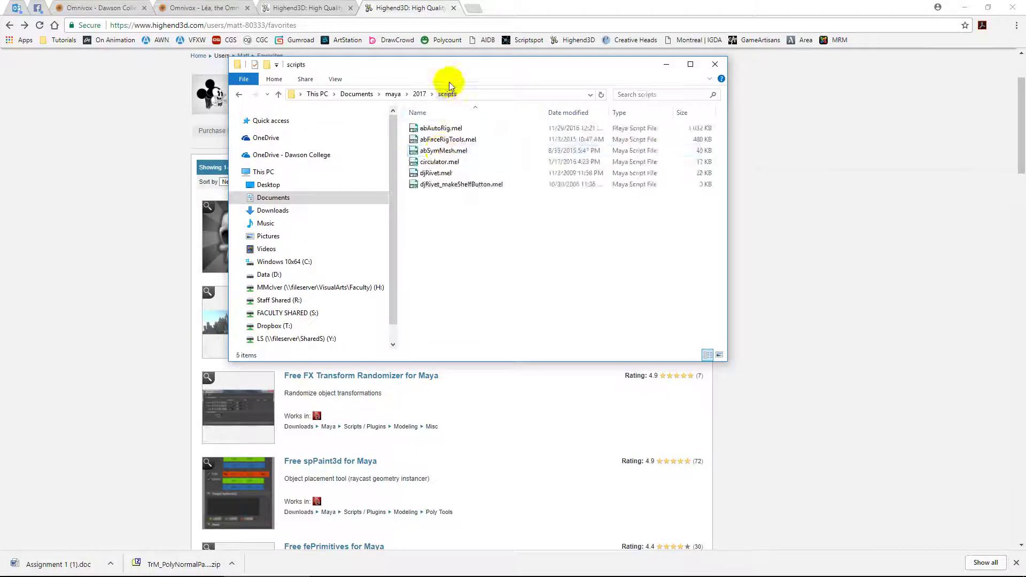
{"action": "left_click_drag", "start_coordinate": [438, 66], "coordinate": [658, 258]}
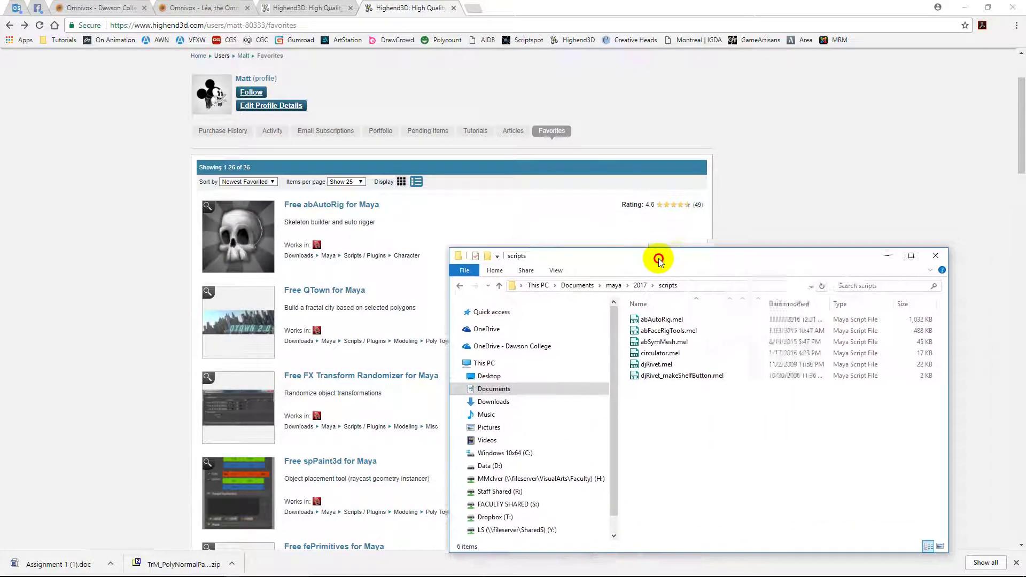
Return to the Highend3D page, open the expanded site search form, and limit the search to Free files.
{"action": "left_click", "coordinate": [739, 169]}
{"action": "scroll", "coordinate": [689, 166], "scroll_direction": "up", "scroll_amount": 2}
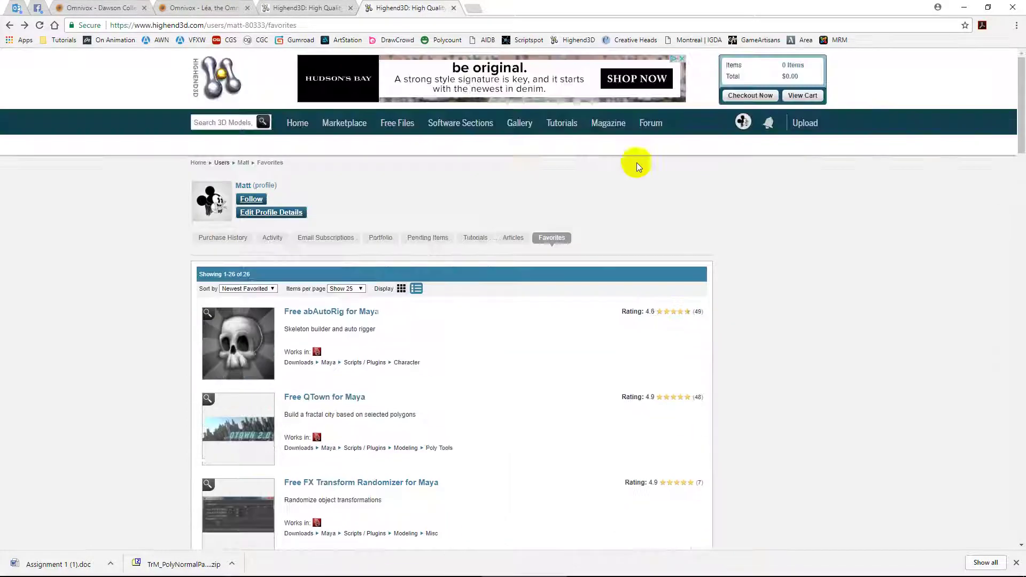
{"action": "left_click", "coordinate": [263, 122]}
{"action": "left_click", "coordinate": [239, 121]}
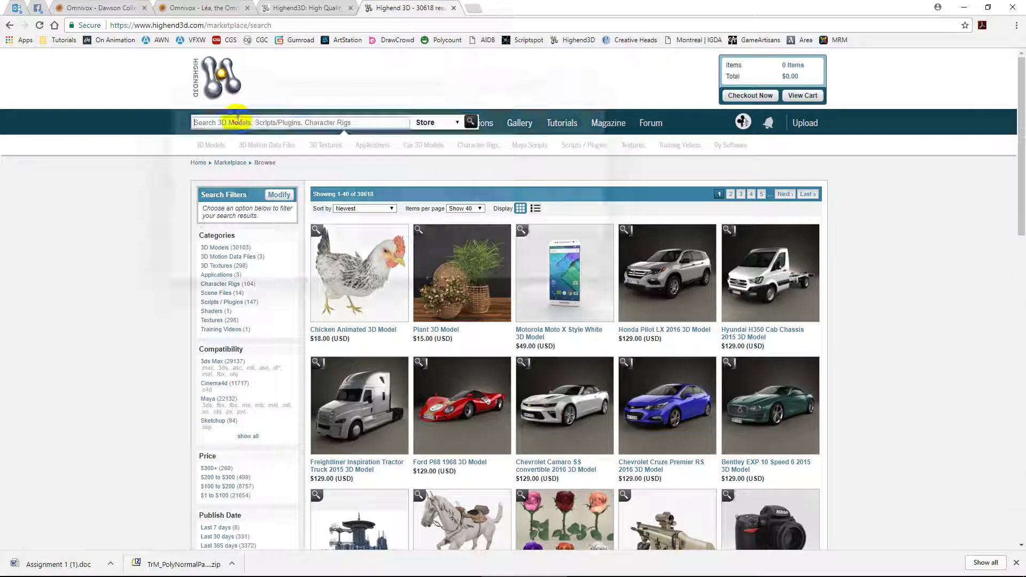
{"action": "left_click", "coordinate": [428, 122]}
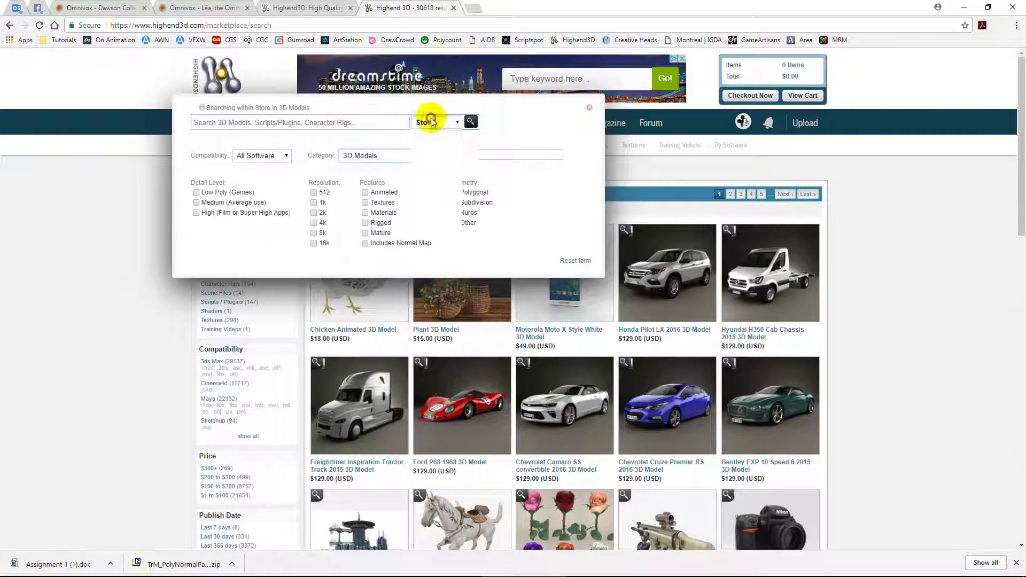
{"action": "left_click", "coordinate": [430, 155]}
Search for Maya-compatible items in the Scripts / Plugins category with versions 2012 through 2018 enabled, and browse the results.
{"action": "left_click", "coordinate": [262, 156]}
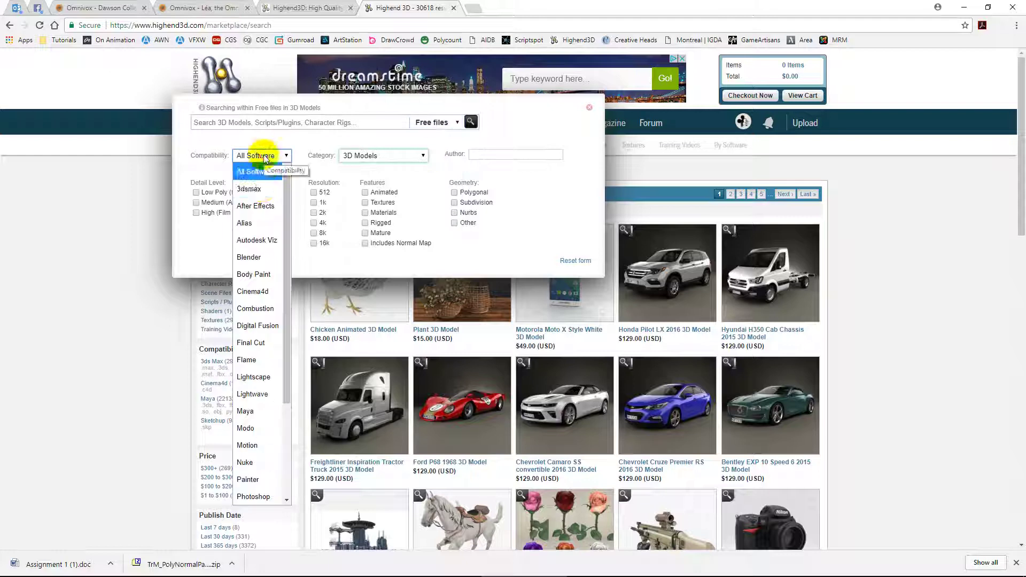
{"action": "left_click", "coordinate": [250, 411]}
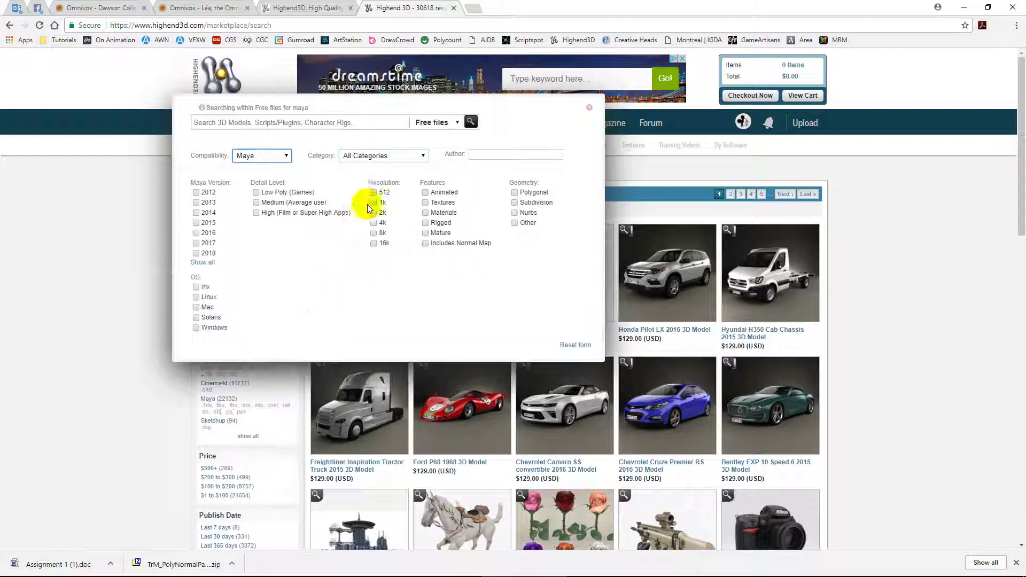
{"action": "left_click", "coordinate": [367, 155]}
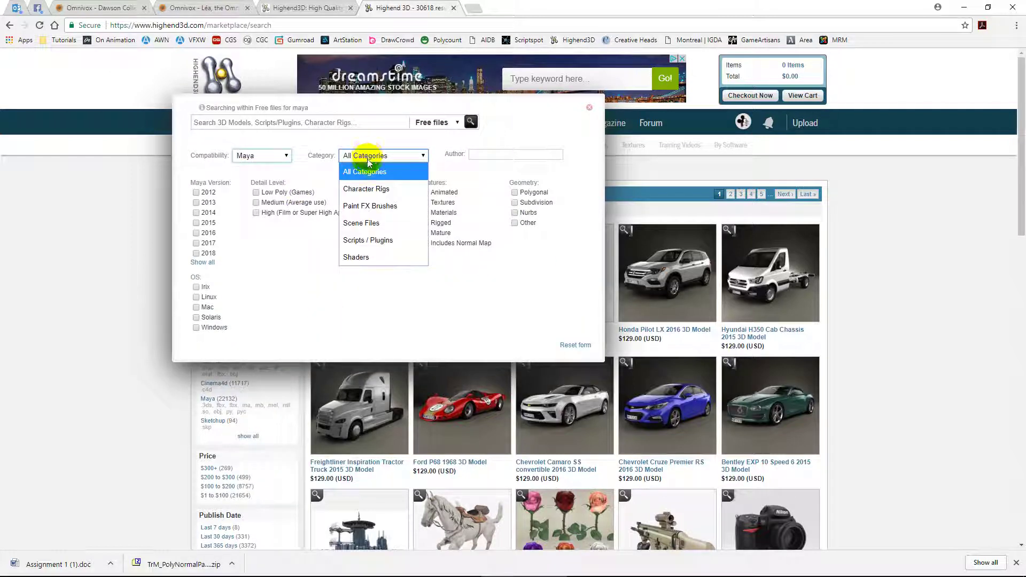
{"action": "left_click", "coordinate": [365, 240]}
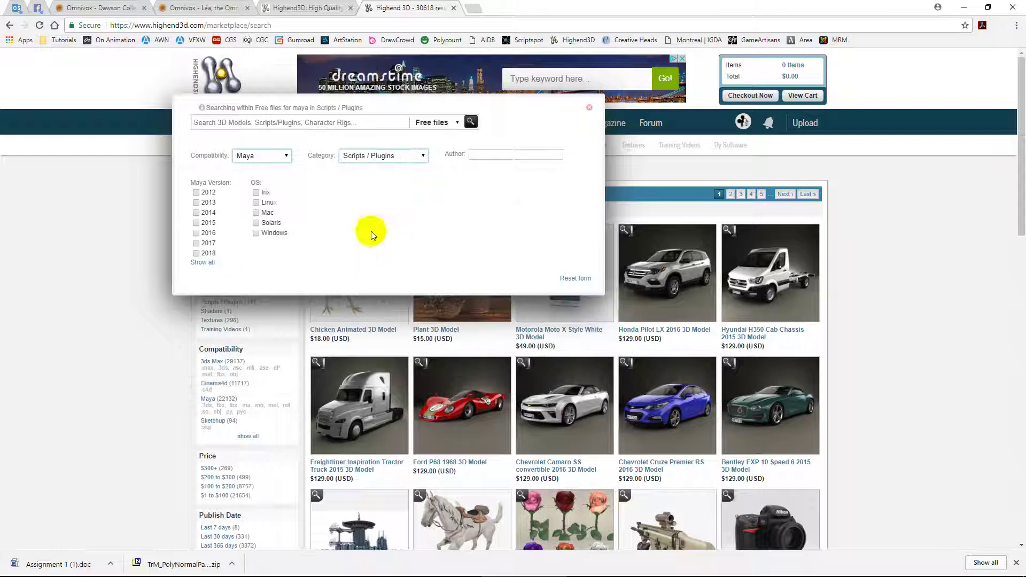
{"action": "left_click", "coordinate": [196, 243]}
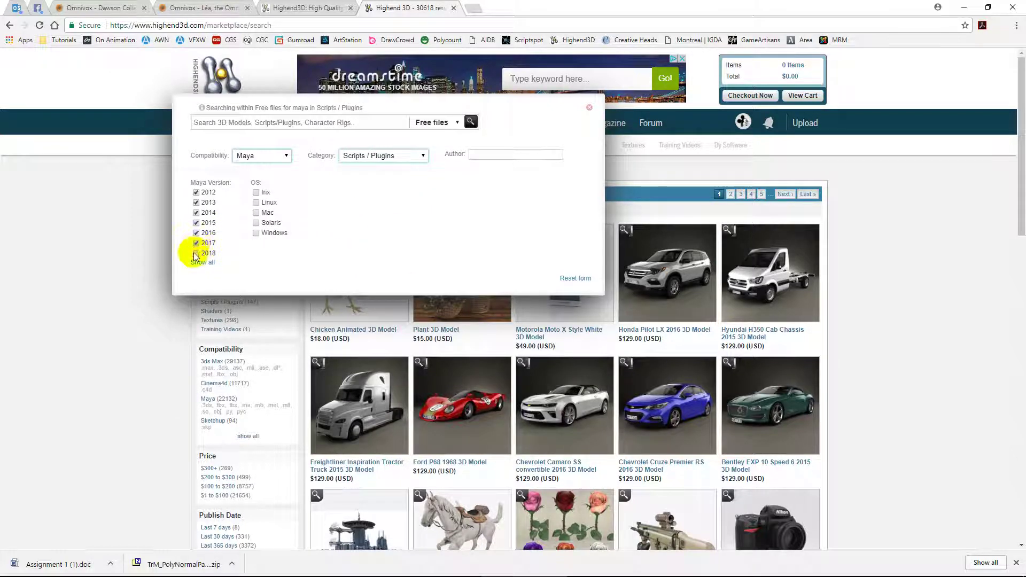
{"action": "left_click", "coordinate": [196, 254]}
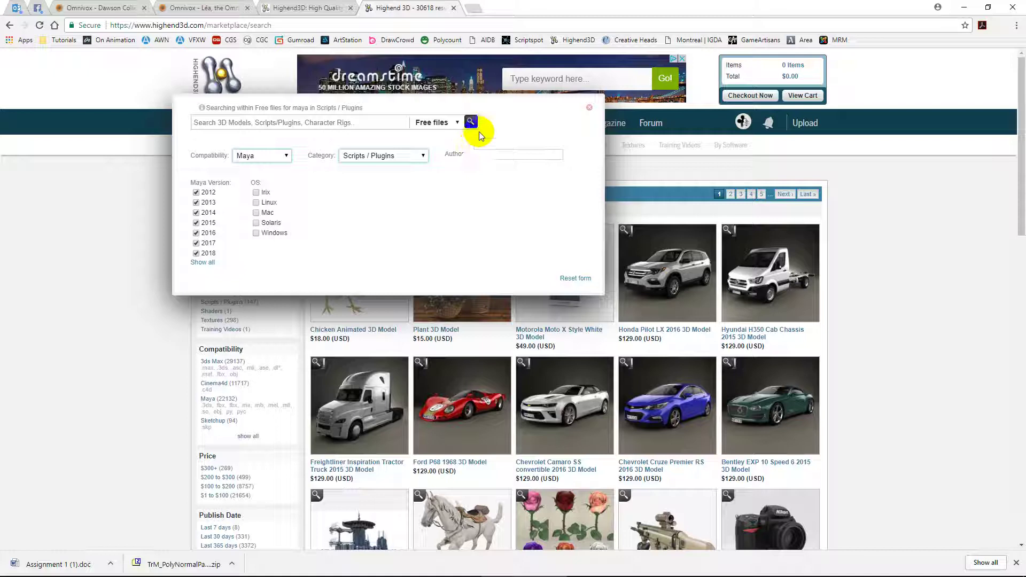
{"action": "left_click", "coordinate": [471, 123]}
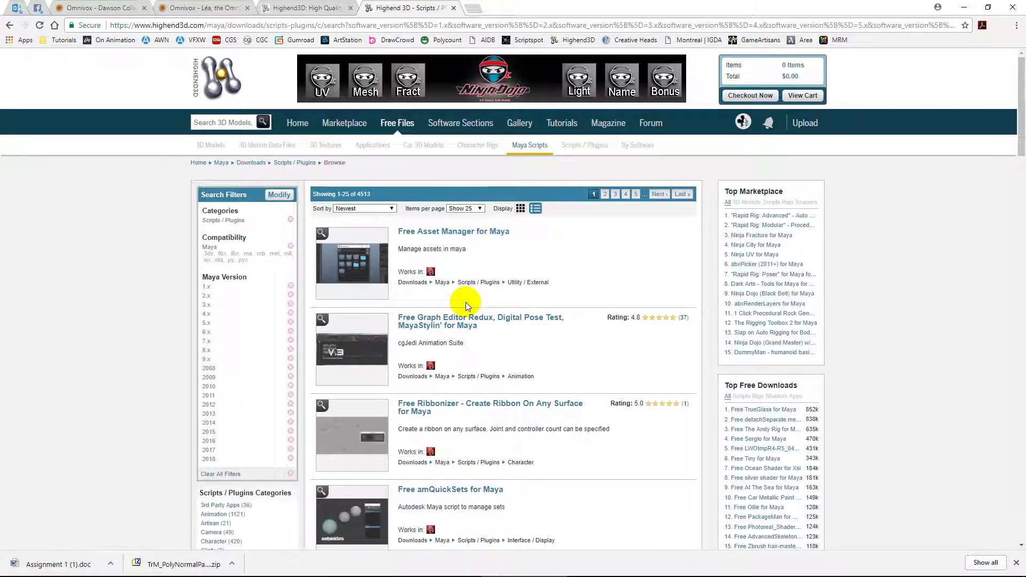
{"action": "scroll", "coordinate": [468, 300], "scroll_direction": "down", "scroll_amount": 2}
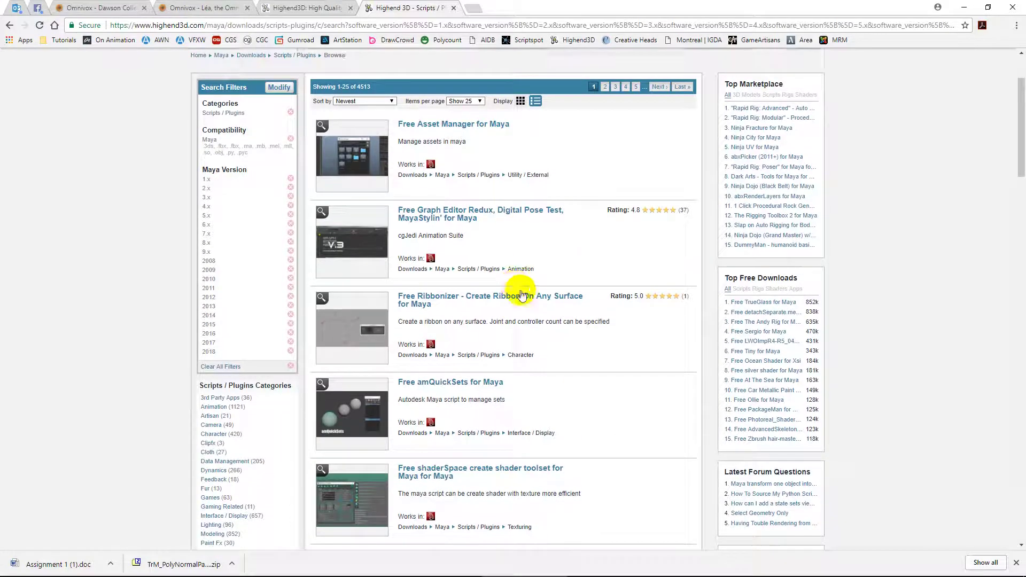
{"action": "scroll", "coordinate": [521, 295], "scroll_direction": "down", "scroll_amount": 1}
Switch back to the File Explorer window with the 2017 scripts folder, place it over the results, and select circulator.mel.
{"action": "key", "text": "alt+Tab"}
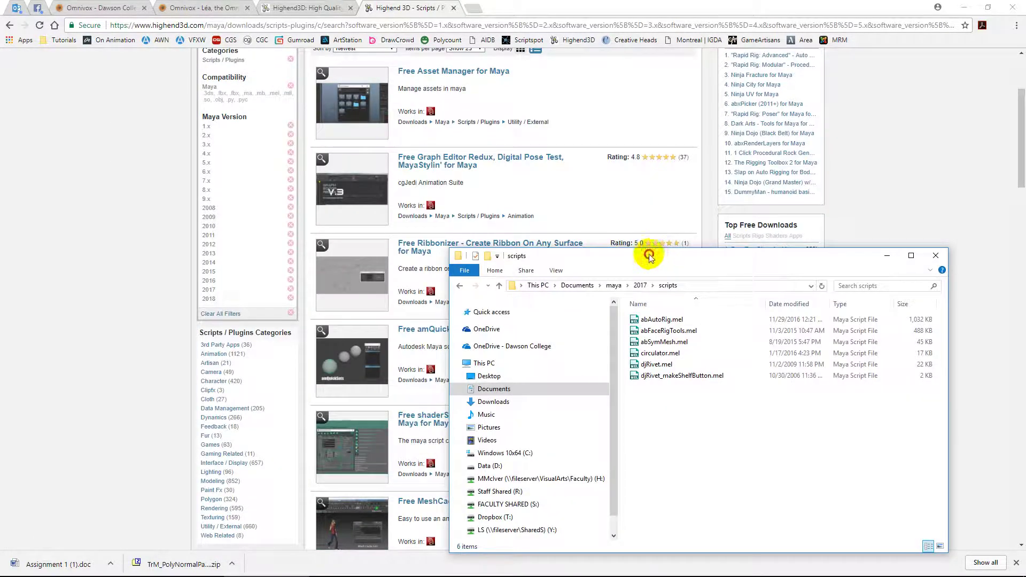
{"action": "left_click_drag", "start_coordinate": [664, 257], "coordinate": [388, 202]}
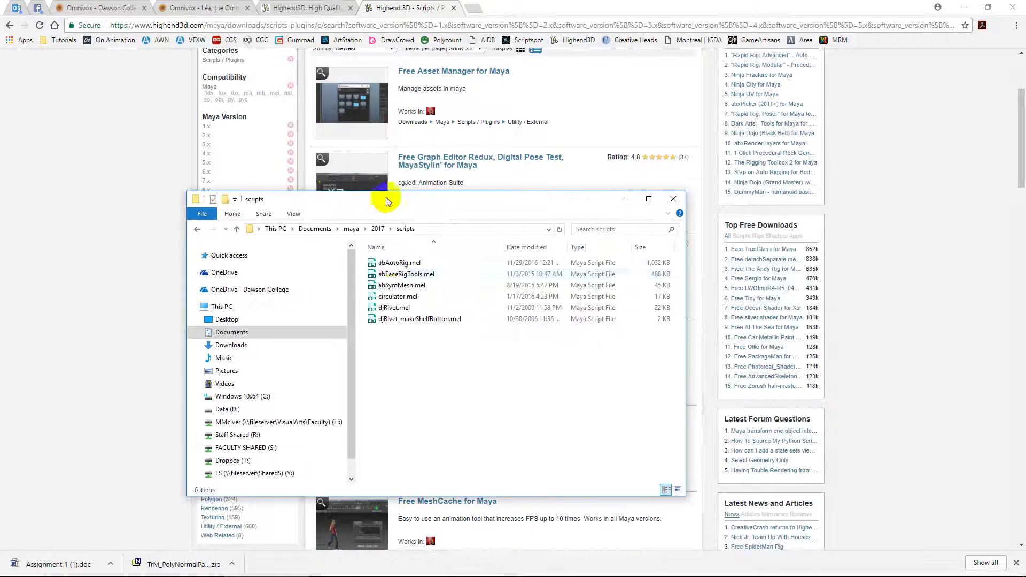
{"action": "left_click_drag", "start_coordinate": [362, 259], "coordinate": [392, 309]}
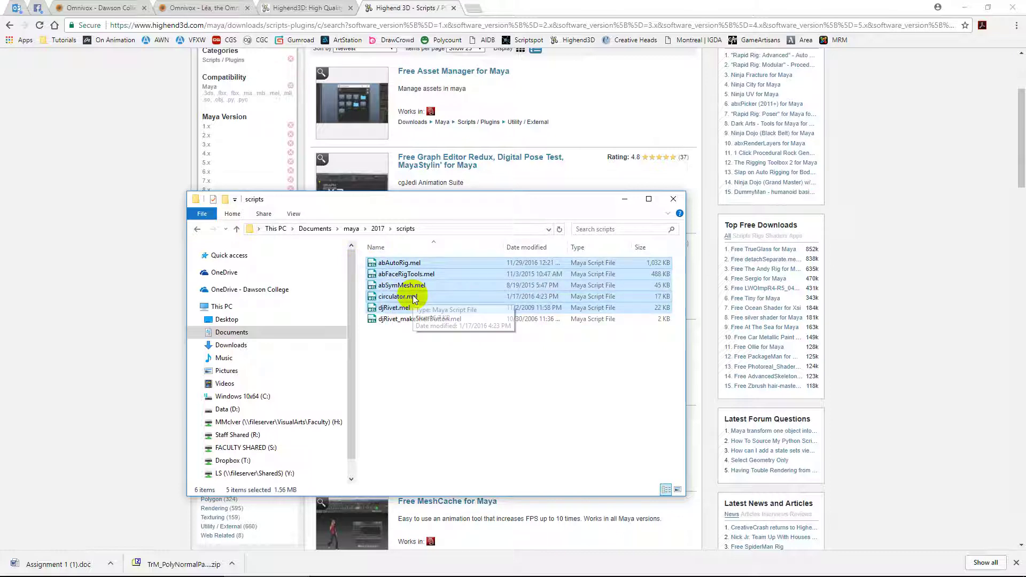
{"action": "left_click", "coordinate": [386, 345]}
{"action": "left_click", "coordinate": [397, 297]}
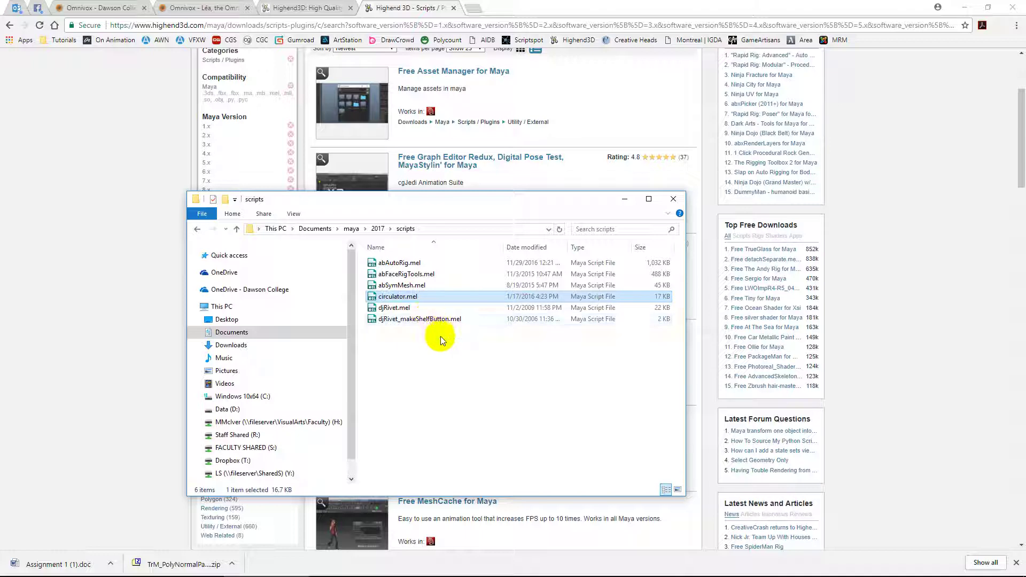
Open a second File Explorer window on the circulator folder in Downloads and place it beside the scripts window.
{"action": "key", "text": "super+e"}
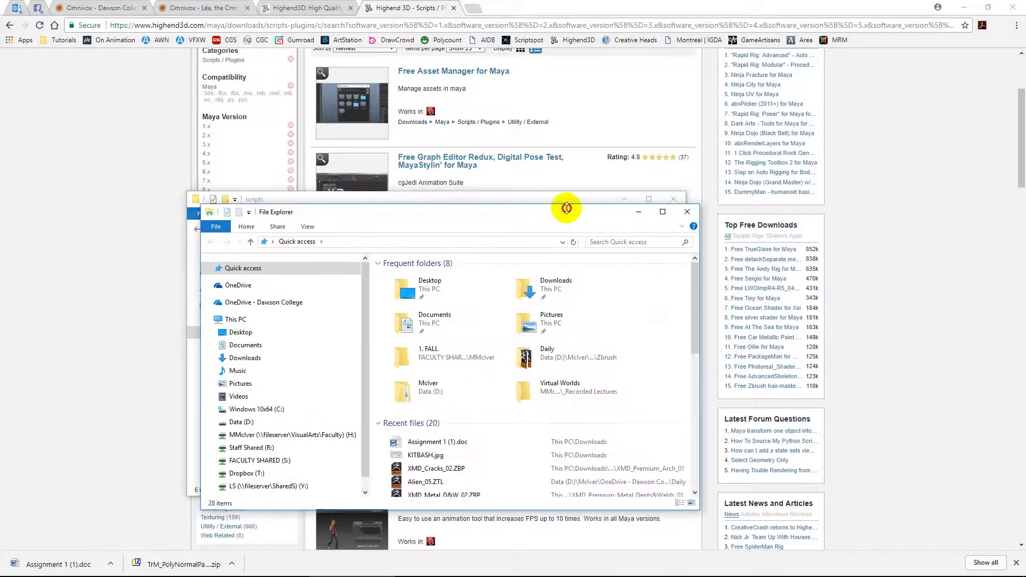
{"action": "double_click", "coordinate": [555, 283]}
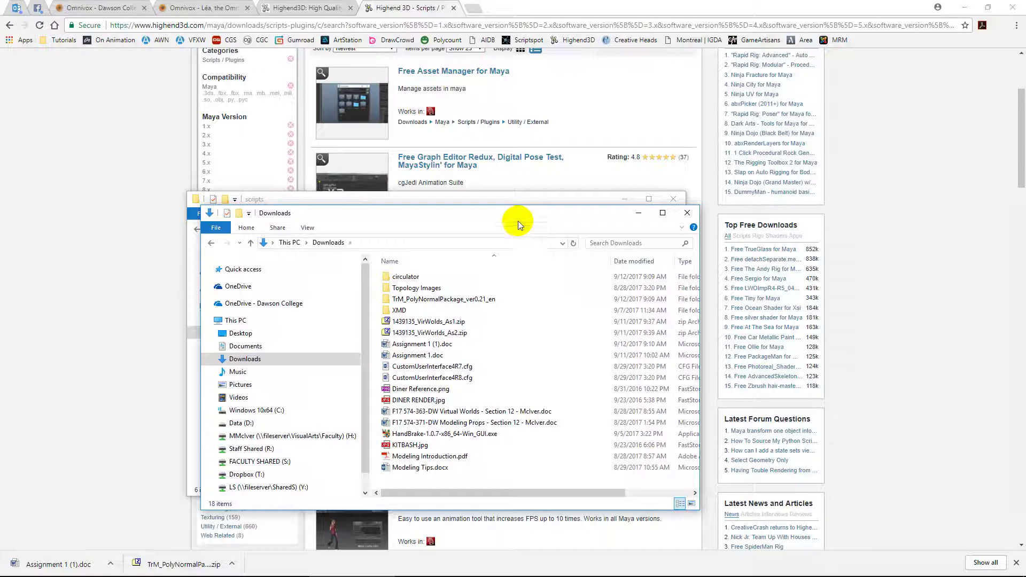
{"action": "left_click_drag", "start_coordinate": [516, 221], "coordinate": [787, 94]}
{"action": "double_click", "coordinate": [682, 150]}
{"action": "left_click", "coordinate": [683, 163]}
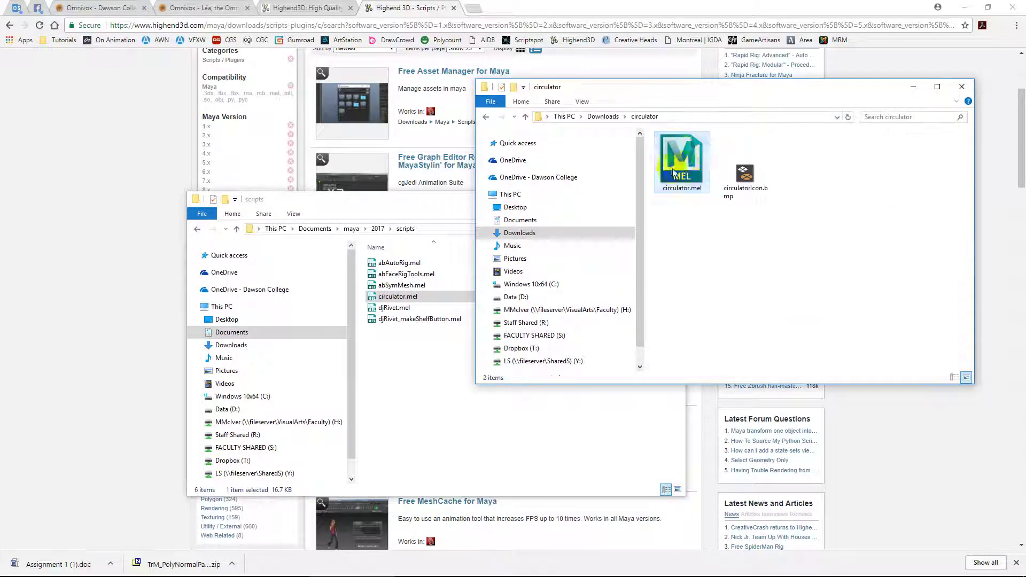
Select circulatorIcon.bmp in the circulator download folder, and locate its copy in the icons folder under Maya 2017 prefs.
{"action": "left_click", "coordinate": [749, 182]}
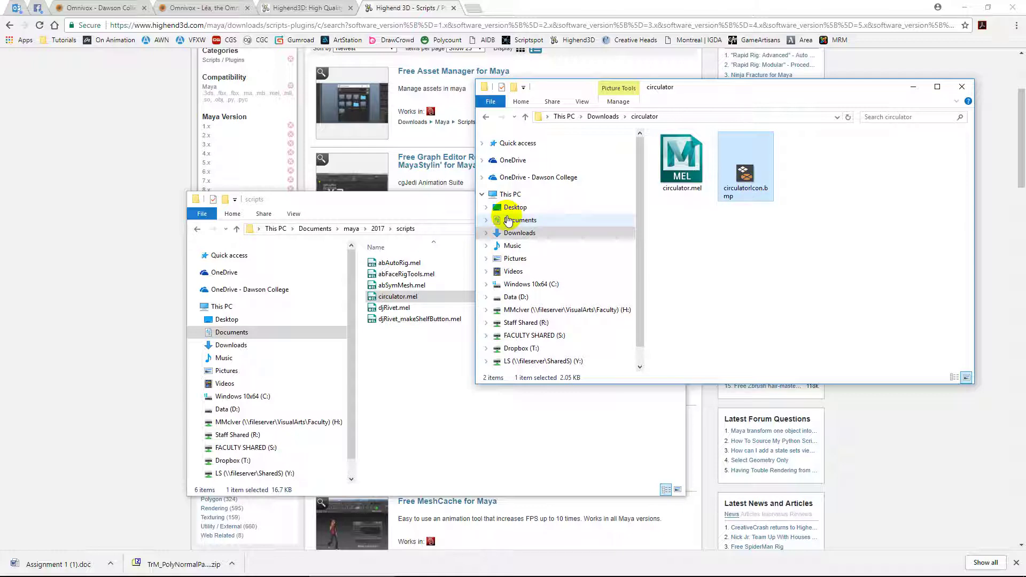
{"action": "left_click", "coordinate": [378, 229]}
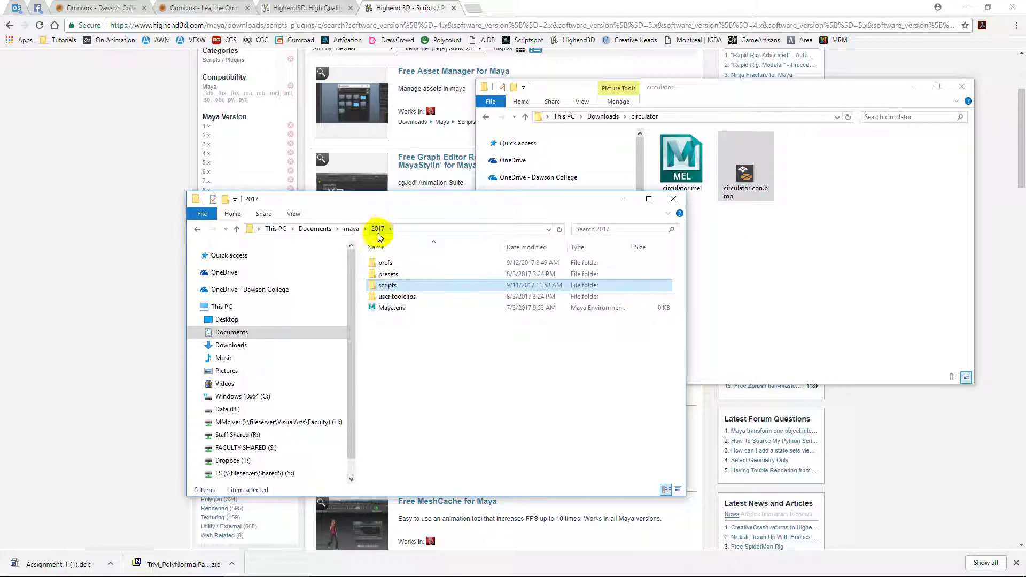
{"action": "double_click", "coordinate": [390, 265]}
{"action": "double_click", "coordinate": [389, 275]}
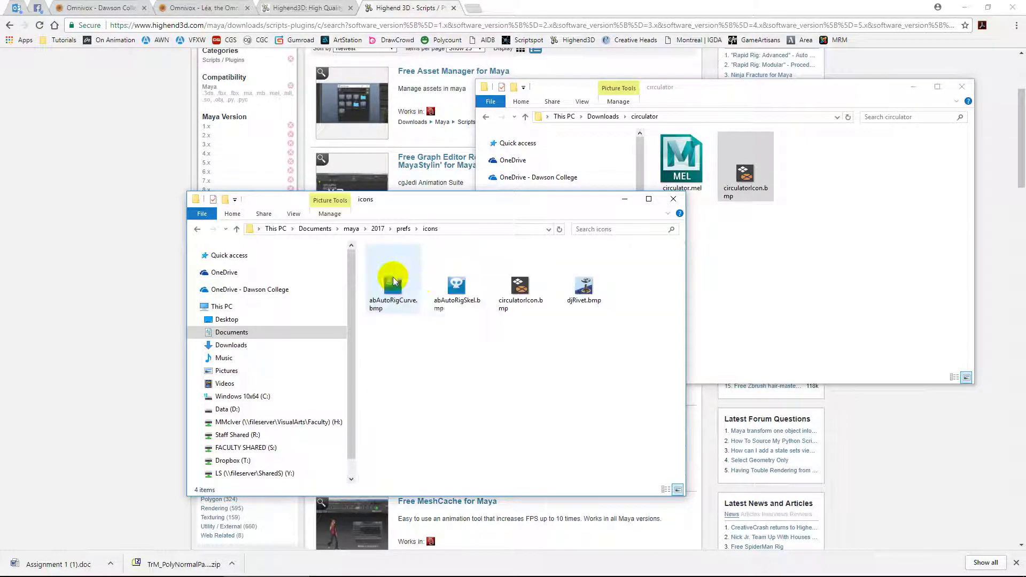
{"action": "left_click", "coordinate": [524, 286]}
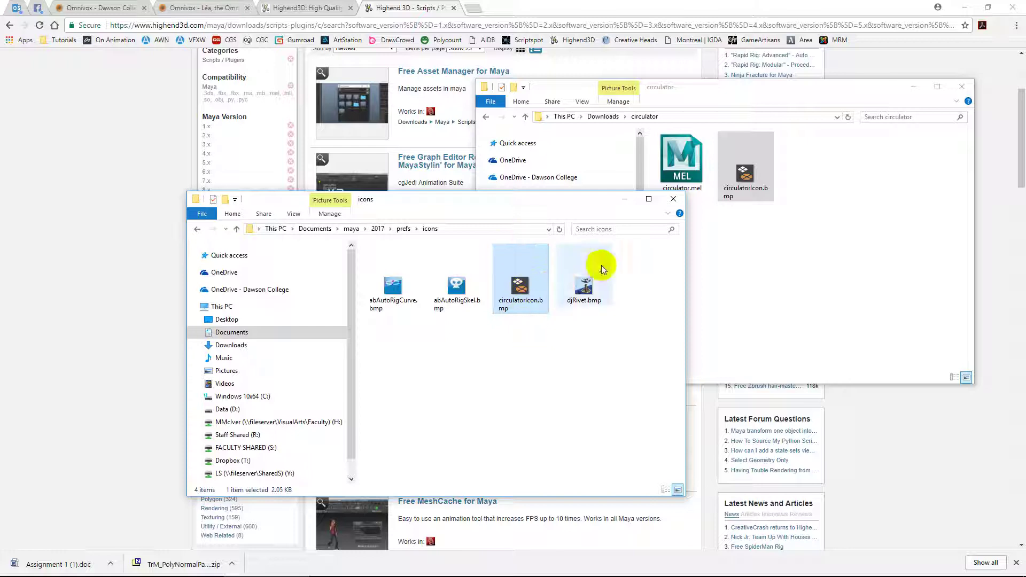
Switch to Autodesk Maya 2017 and create a polygon sphere near the center of the grid.
{"action": "key", "text": "super"}
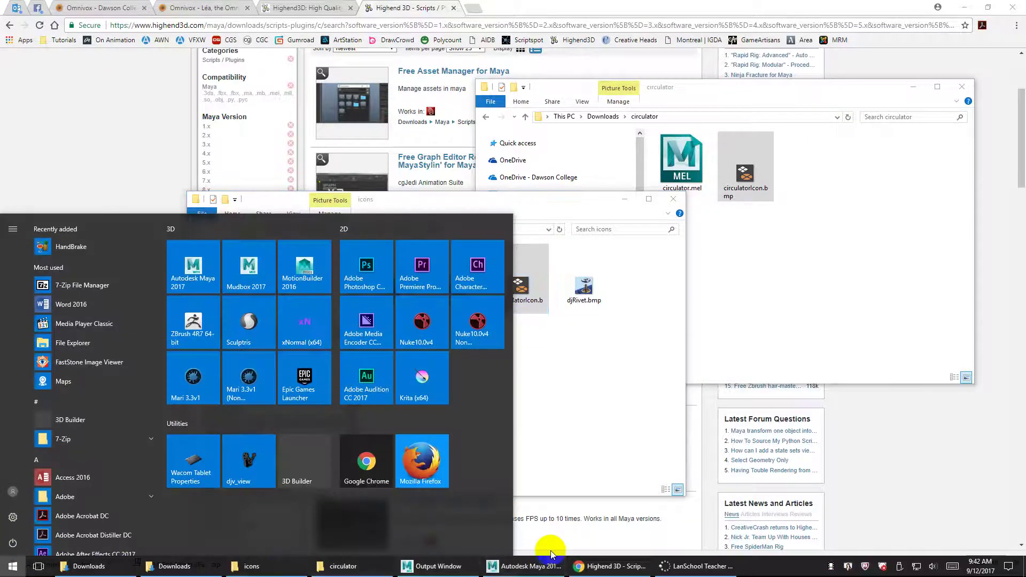
{"action": "left_click", "coordinate": [524, 565]}
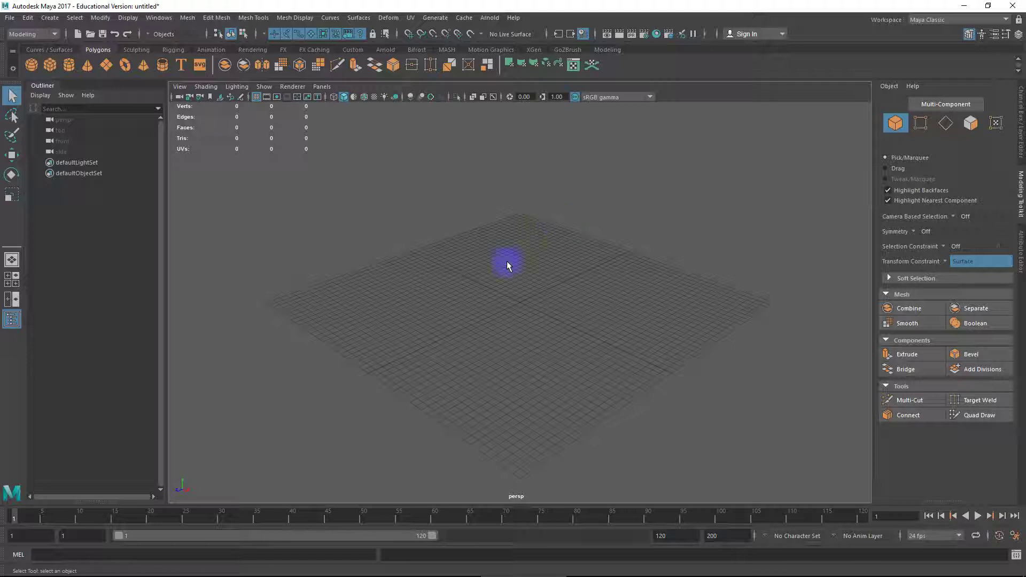
{"action": "left_click", "coordinate": [30, 65]}
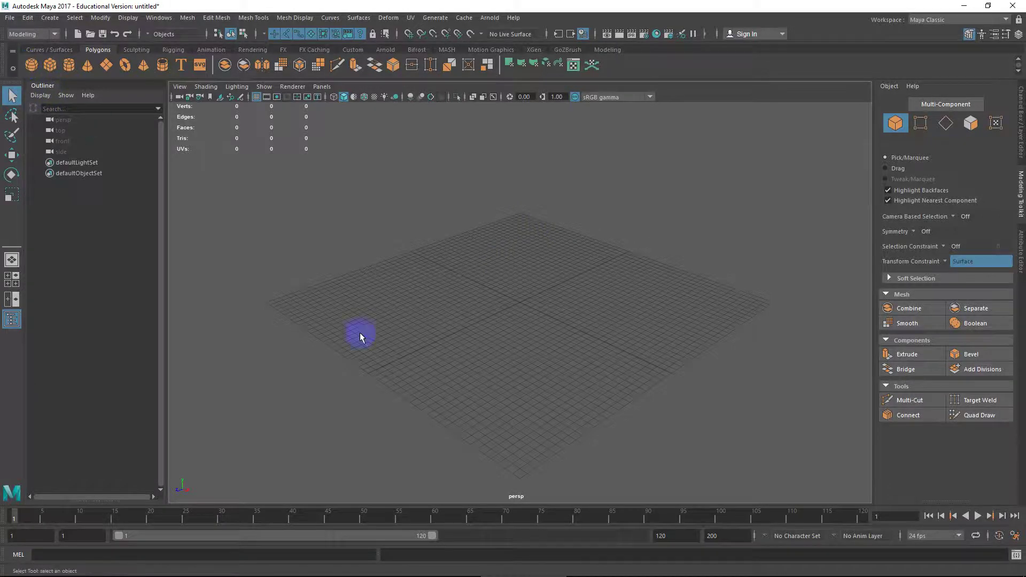
{"action": "left_click_drag", "start_coordinate": [523, 305], "coordinate": [566, 317]}
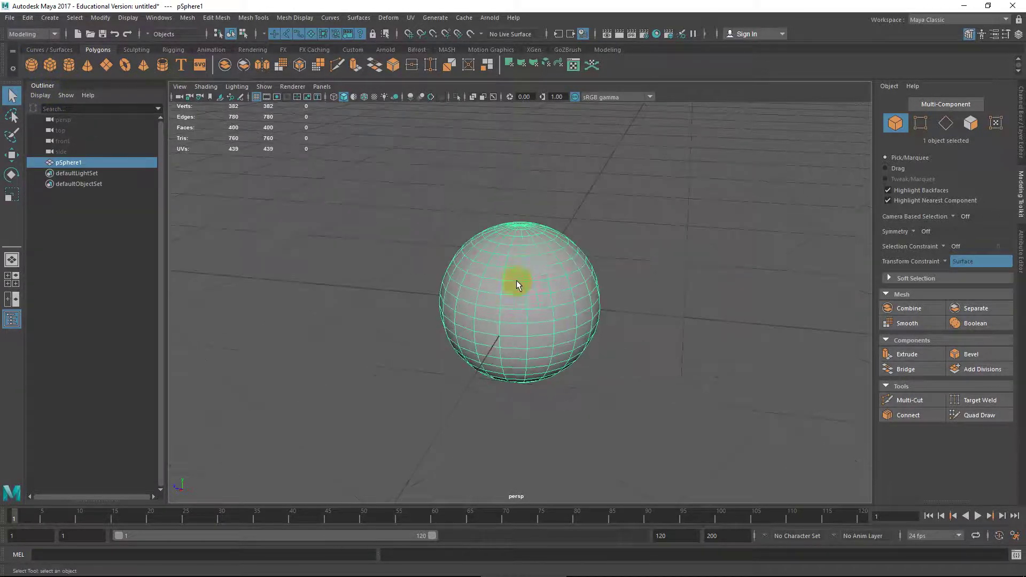
{"action": "scroll", "coordinate": [534, 281], "scroll_direction": "up", "scroll_amount": 2}
Select a 2 by 2 block of faces on the sphere's side, grow the selection by one ring, and delete those faces.
{"action": "right_click_drag", "start_coordinate": [526, 247], "coordinate": [521, 276]}
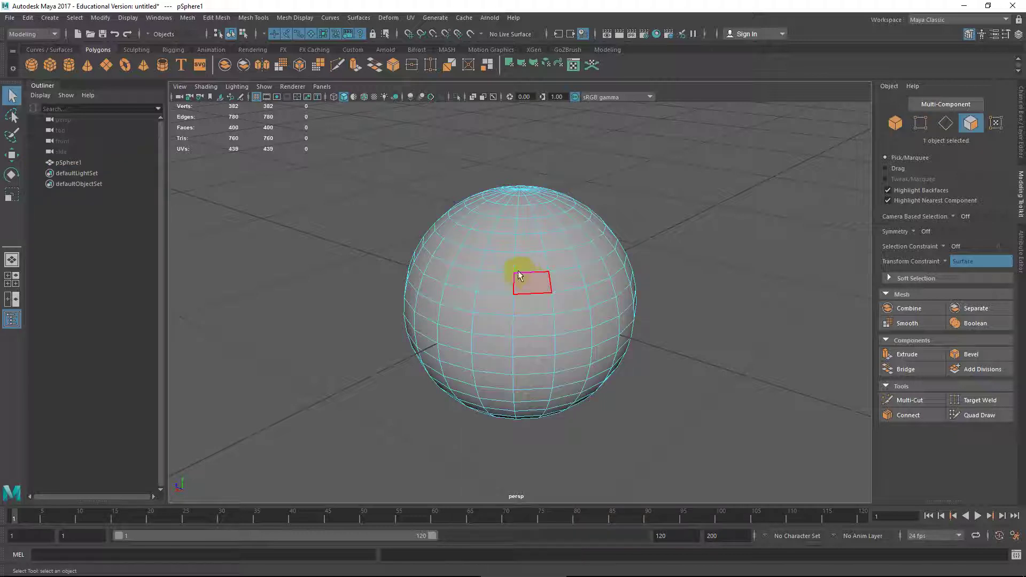
{"action": "left_click", "coordinate": [507, 290]}
{"action": "left_click", "coordinate": [499, 262], "text": "shift"}
{"action": "left_click", "coordinate": [533, 261], "text": "shift"}
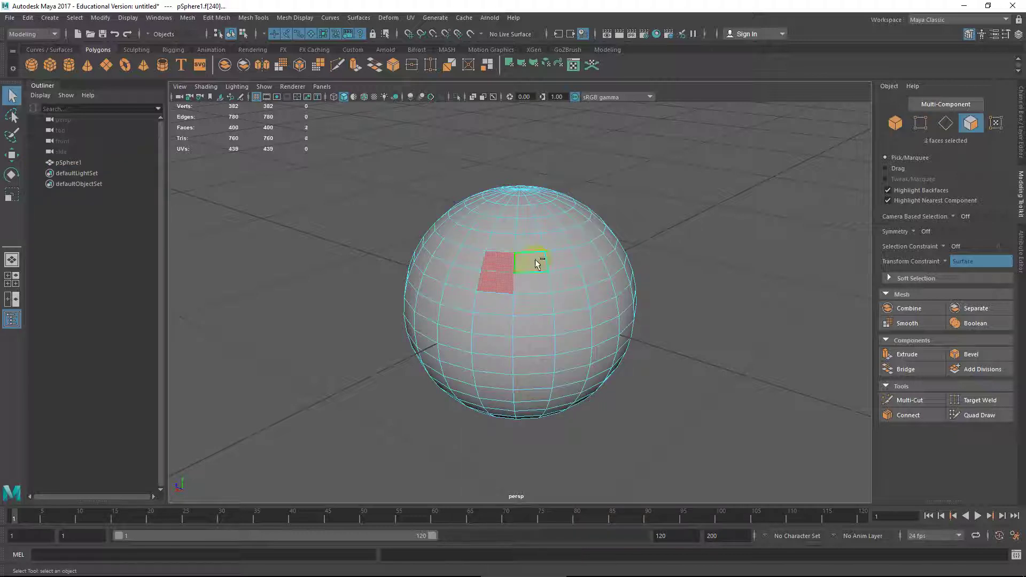
{"action": "left_click", "coordinate": [529, 290], "text": "shift"}
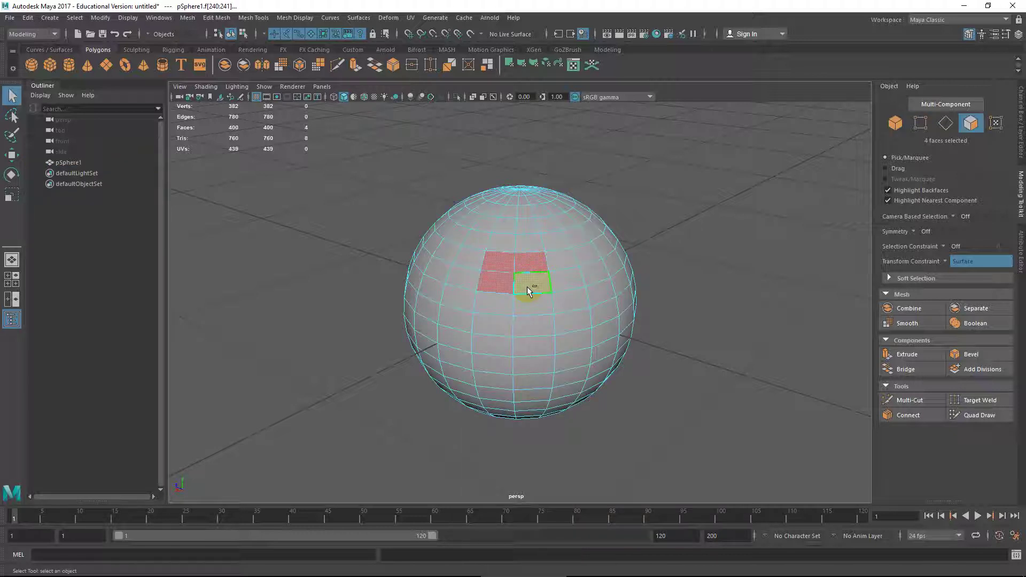
{"action": "key", "text": "shift+period"}
{"action": "key", "text": "Delete"}
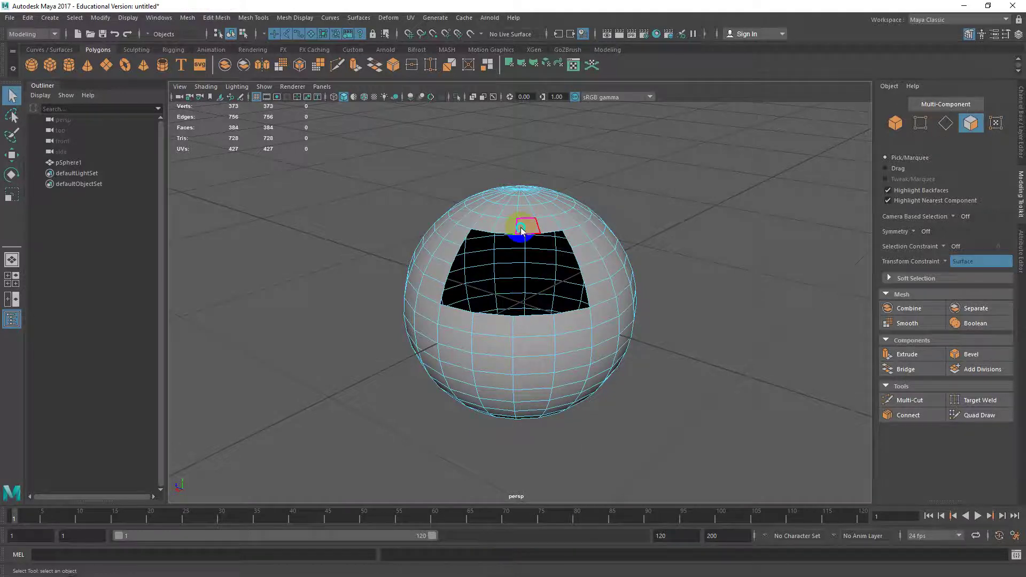
Switch to edge selection and select the whole border edge loop of the square hole.
{"action": "right_click_drag", "start_coordinate": [522, 227], "coordinate": [525, 198]}
{"action": "double_click", "coordinate": [502, 234]}
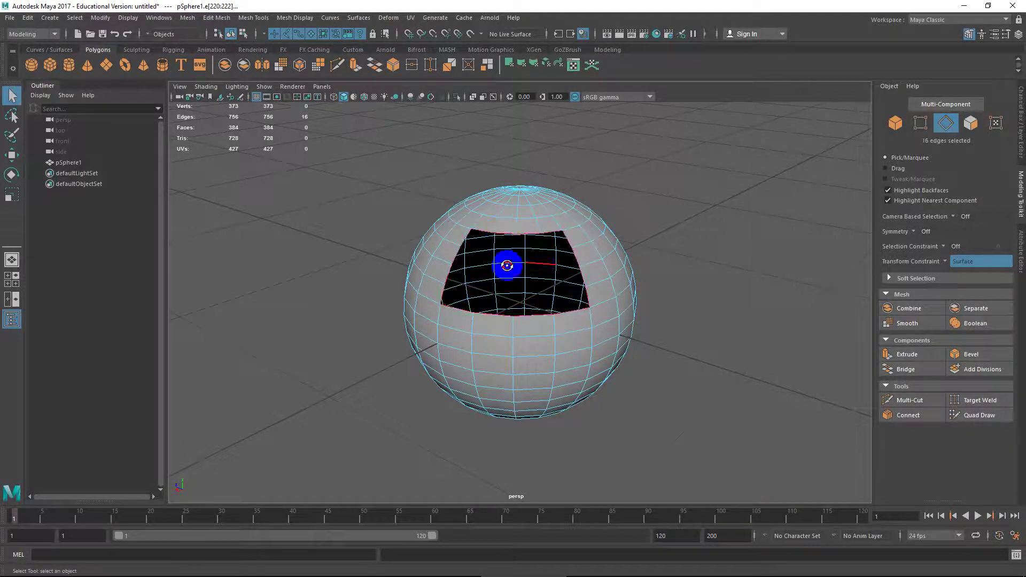
{"action": "left_click_drag", "start_coordinate": [506, 264], "coordinate": [601, 291], "text": "alt"}
{"action": "scroll", "coordinate": [454, 280], "scroll_direction": "up", "scroll_amount": 3}
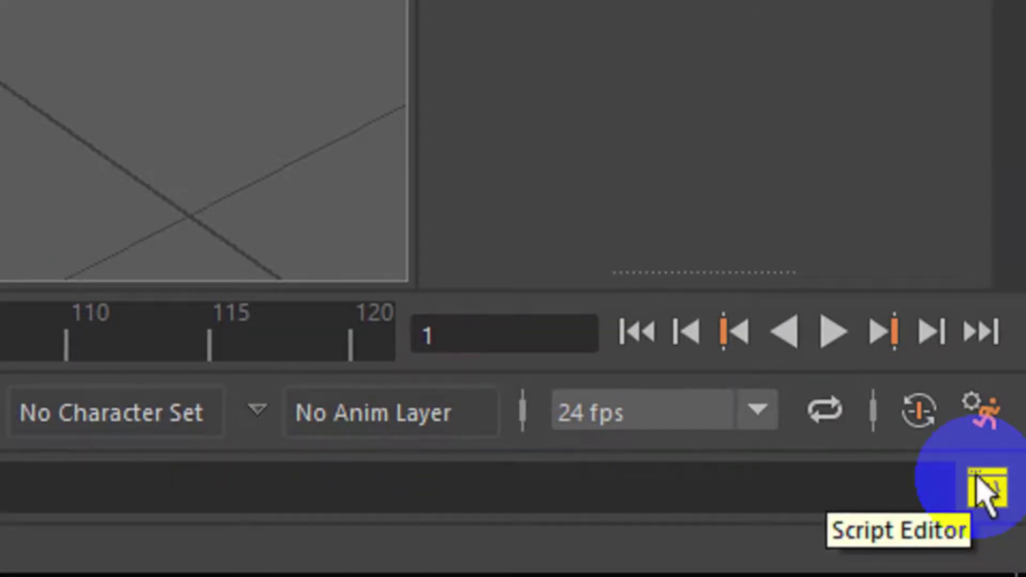
Open the Script Editor, highlight its circulator; MEL command, and bring up the circulator folder to compare the circulator.mel file name.
{"action": "left_click", "coordinate": [986, 492]}
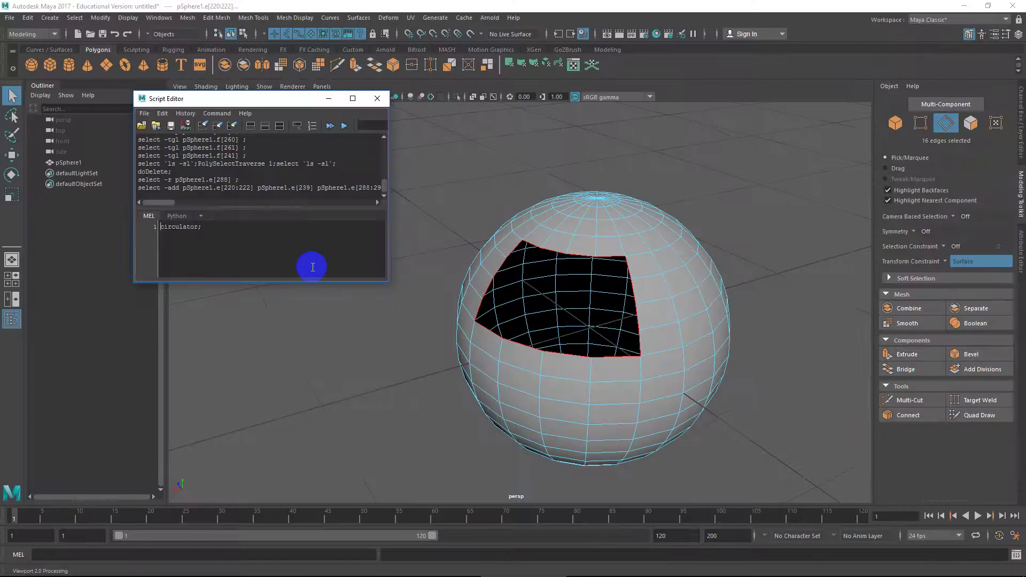
{"action": "left_click_drag", "start_coordinate": [222, 229], "coordinate": [131, 224]}
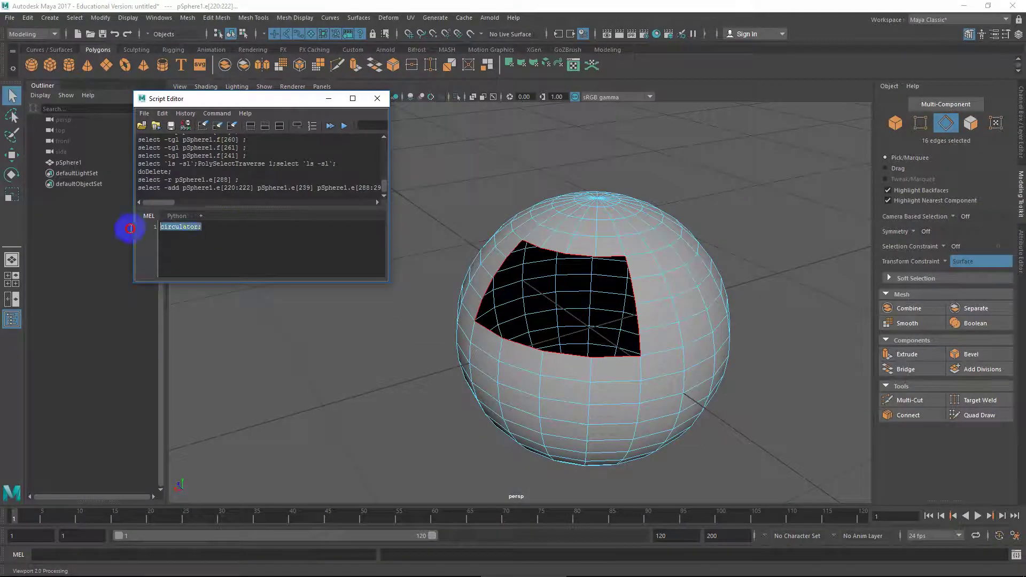
{"action": "key", "text": "super"}
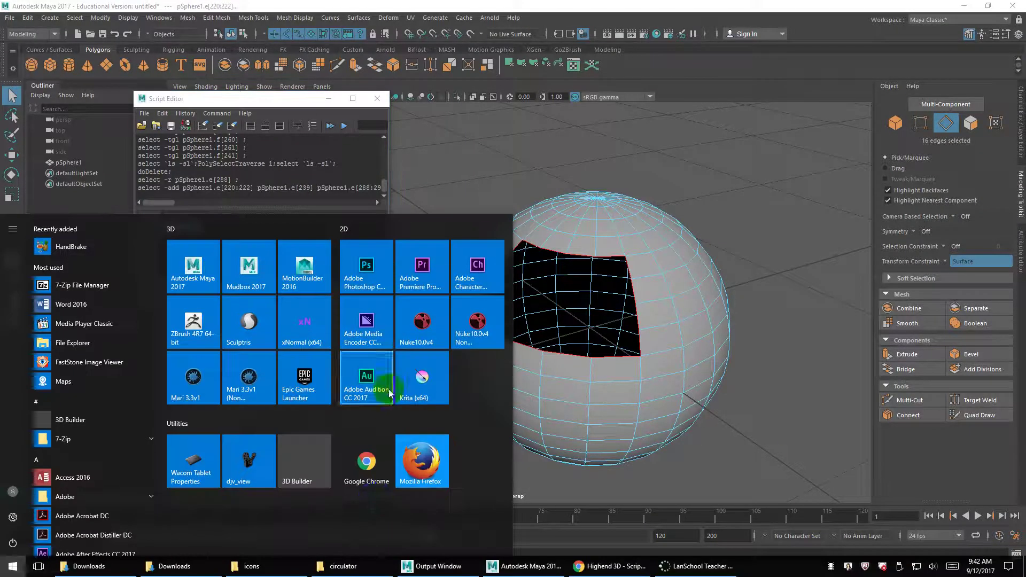
{"action": "left_click", "coordinate": [343, 567]}
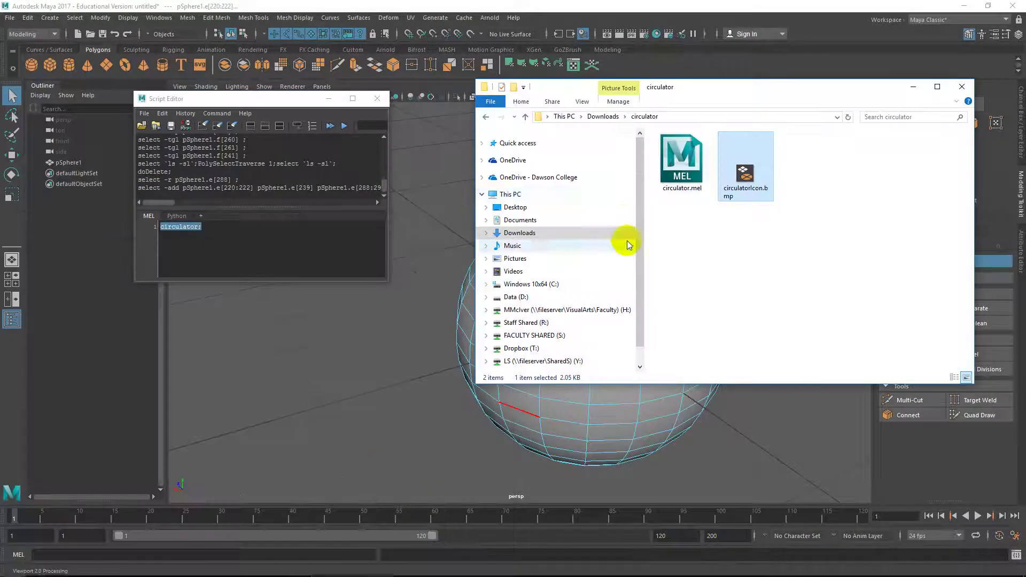
{"action": "left_click", "coordinate": [682, 179]}
{"action": "left_click", "coordinate": [693, 190]}
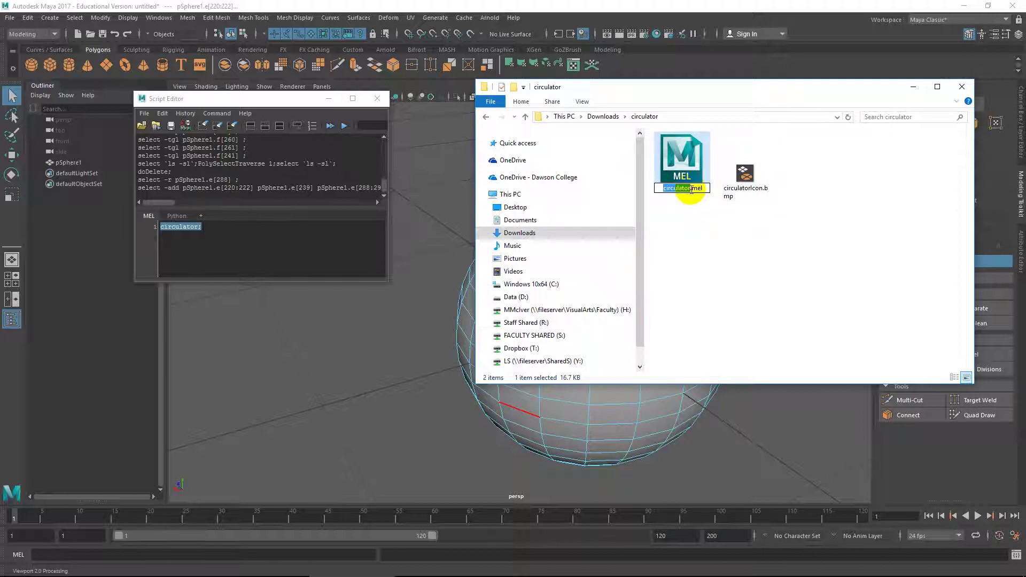
Return to the Script Editor and execute the circulator; command with the hole's border edges selected.
{"action": "left_click", "coordinate": [247, 224]}
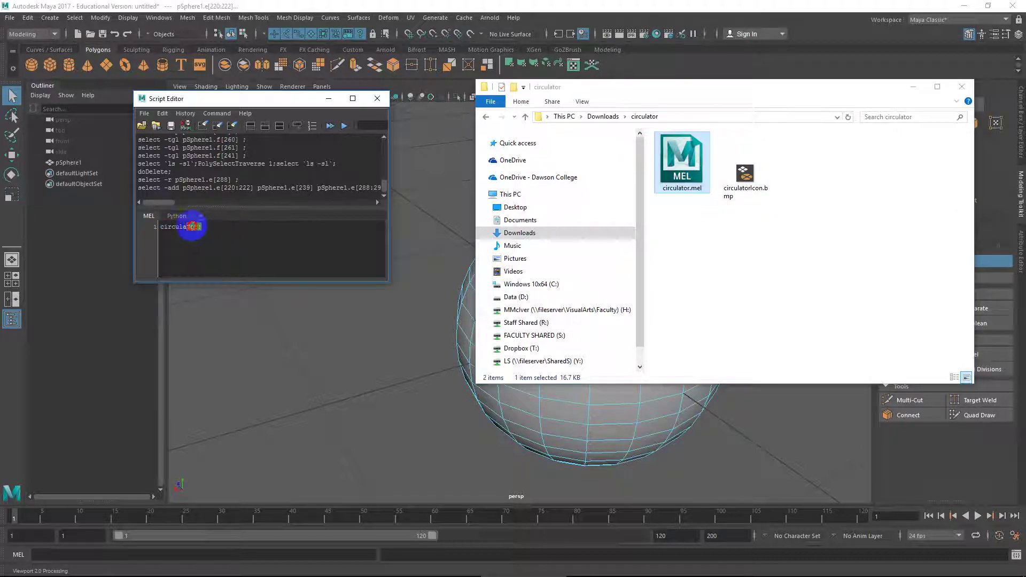
{"action": "left_click", "coordinate": [216, 227]}
{"action": "left_click_drag", "start_coordinate": [199, 227], "coordinate": [134, 227]}
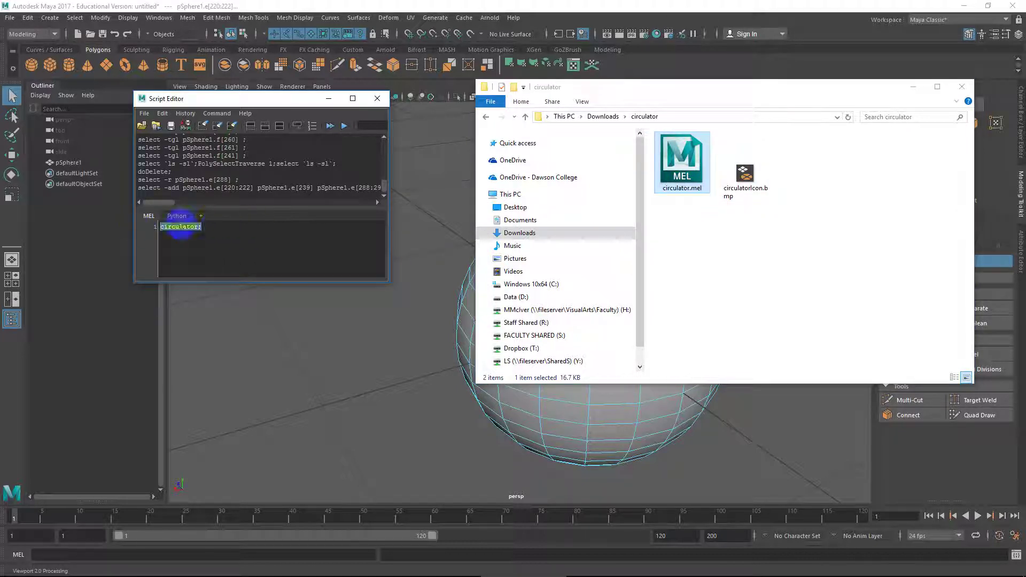
{"action": "left_click", "coordinate": [217, 225]}
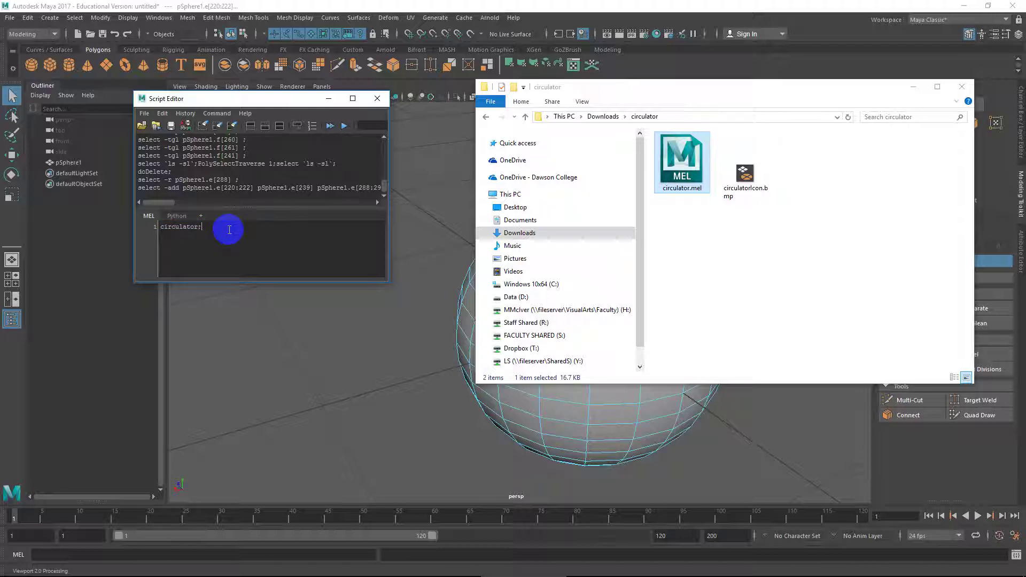
{"action": "left_click", "coordinate": [344, 126]}
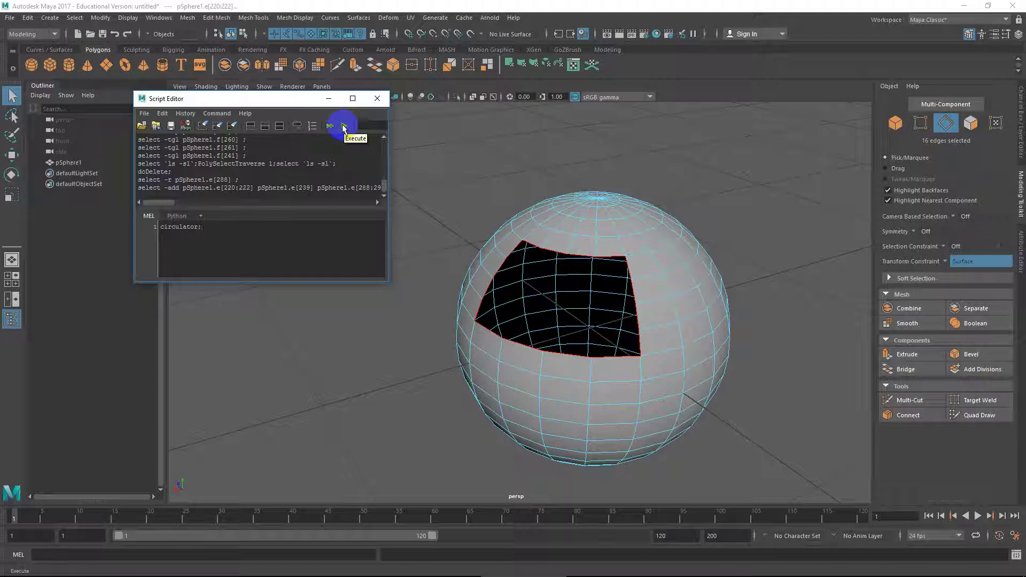
{"action": "left_click", "coordinate": [343, 126]}
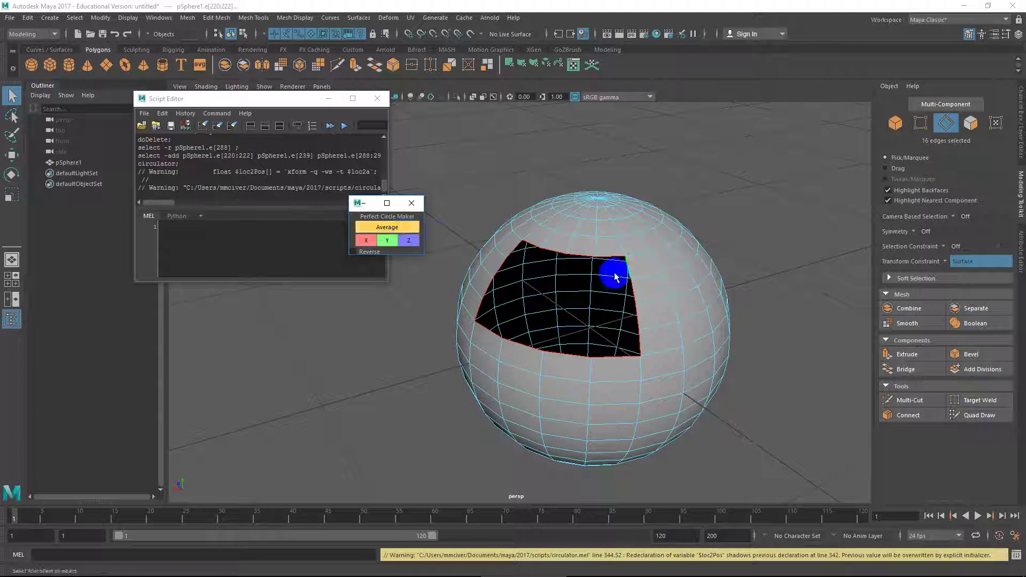
Try Average in the Perfect Circle Maker on the hole's border edges and undo it.
{"action": "left_click", "coordinate": [395, 227]}
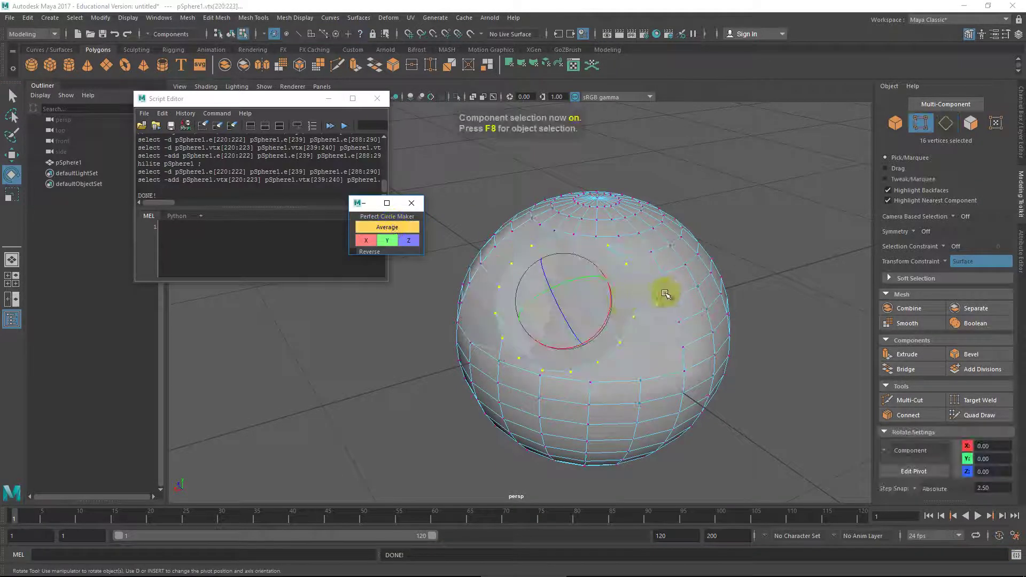
{"action": "mouse_move", "coordinate": [646, 298]}
{"action": "left_mouse_down", "text": "alt"}
{"action": "mouse_move", "coordinate": [694, 306]}
{"action": "mouse_move", "coordinate": [652, 291]}
{"action": "left_mouse_up", "text": "alt"}
{"action": "key", "text": "ctrl+z"}
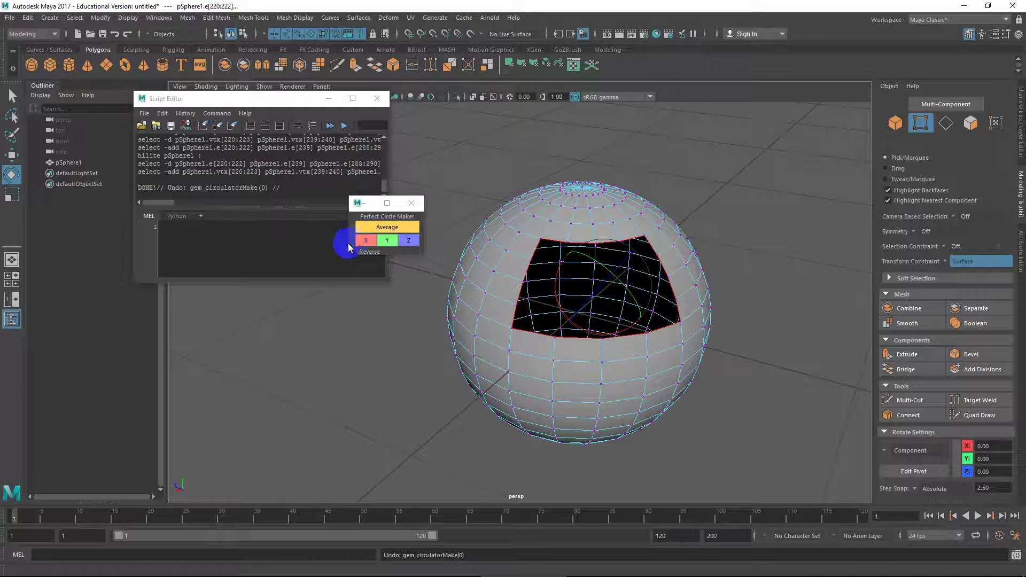
Enable Reverse and apply Average to make the hole's border circular, and undo the trial rotation of its vertices.
{"action": "left_click", "coordinate": [357, 252]}
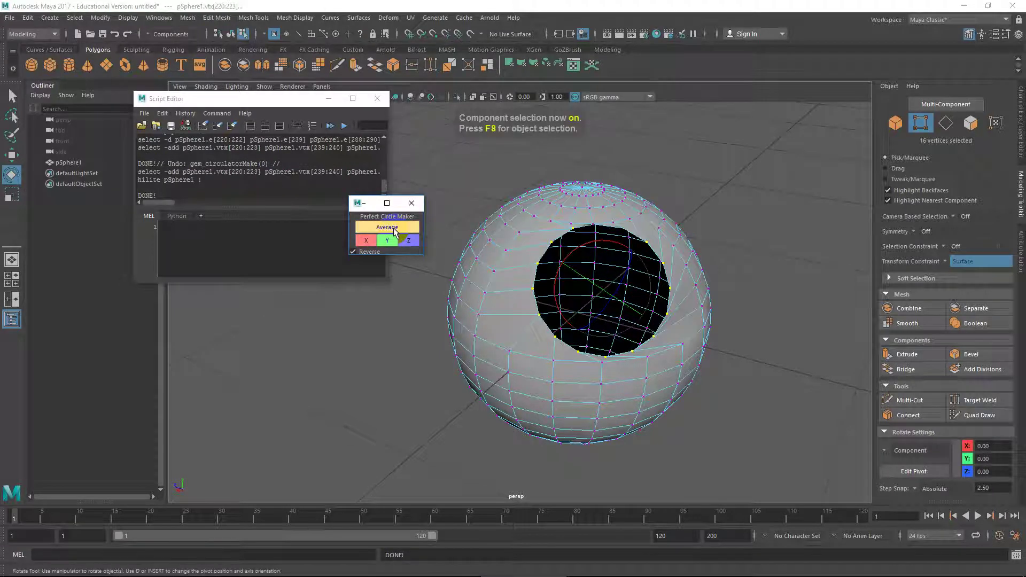
{"action": "left_click_drag", "start_coordinate": [704, 267], "coordinate": [593, 269], "text": "alt"}
{"action": "key", "text": "ctrl+z"}
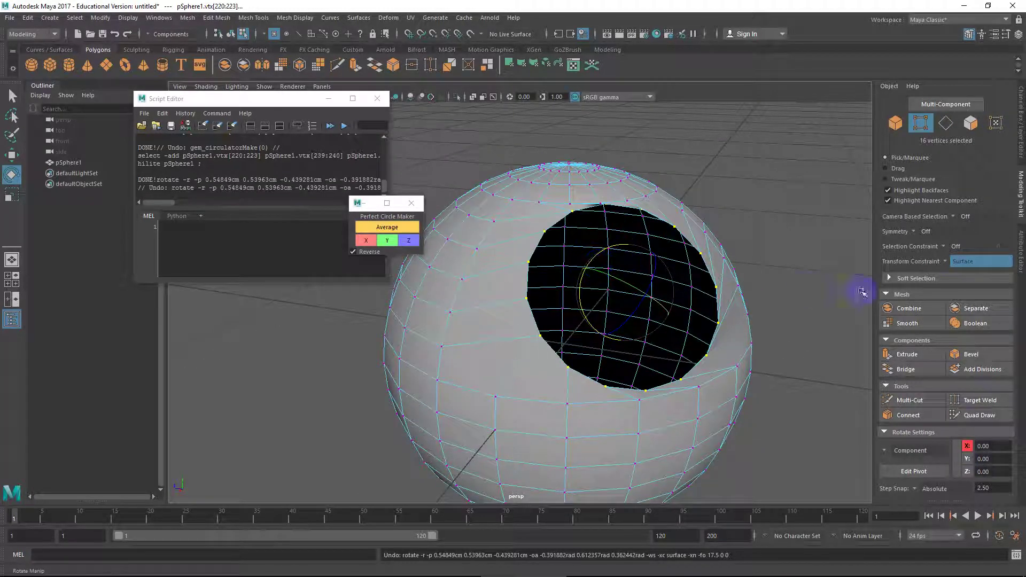
Set Transform Constraint to Off and rotate the hole's circular border vertices slightly.
{"action": "left_click", "coordinate": [960, 262]}
{"action": "left_click", "coordinate": [598, 255]}
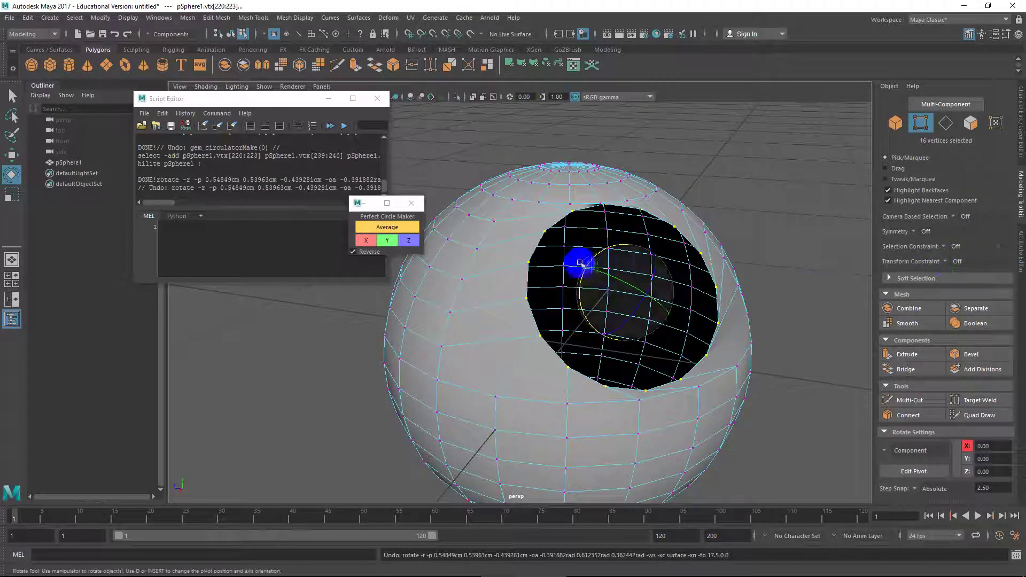
{"action": "left_click_drag", "start_coordinate": [599, 255], "coordinate": [579, 264]}
Scale the circular border vertices uniformly to about 0.92 and move them slightly relative to the sphere's surface.
{"action": "key", "text": "r"}
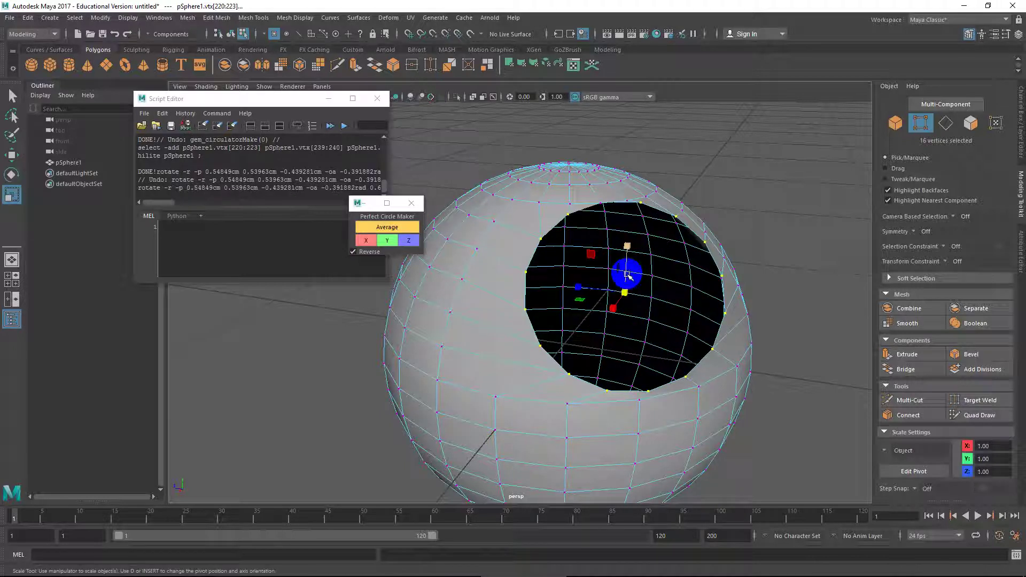
{"action": "left_click_drag", "start_coordinate": [623, 290], "coordinate": [617, 284]}
{"action": "key", "text": "w"}
{"action": "left_click_drag", "start_coordinate": [699, 294], "coordinate": [669, 295], "text": "alt"}
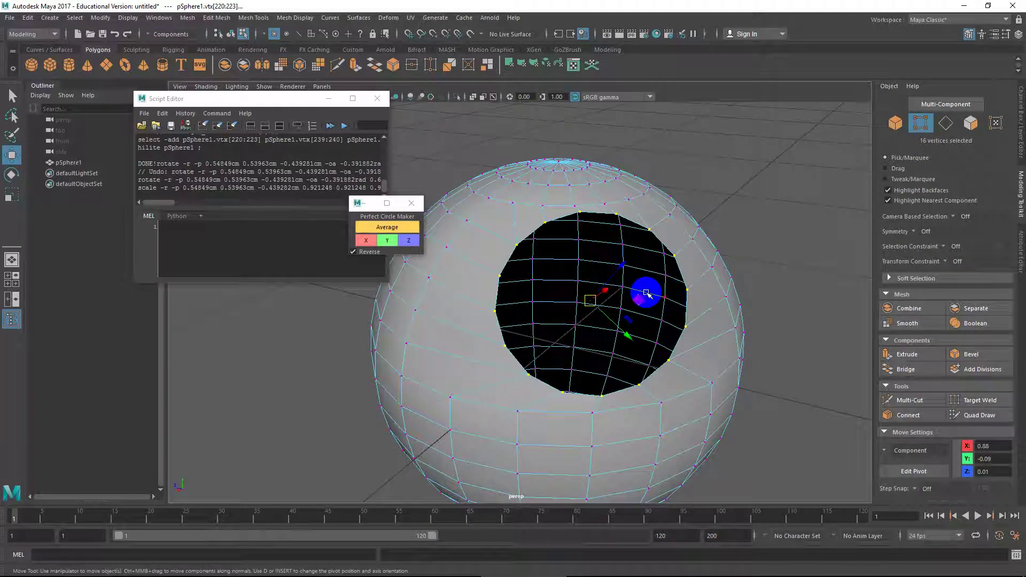
{"action": "left_click_drag", "start_coordinate": [647, 293], "coordinate": [702, 285]}
Select the border edge loop of the circular hole and close it with Fill Hole.
{"action": "right_click_drag", "start_coordinate": [699, 278], "coordinate": [686, 278]}
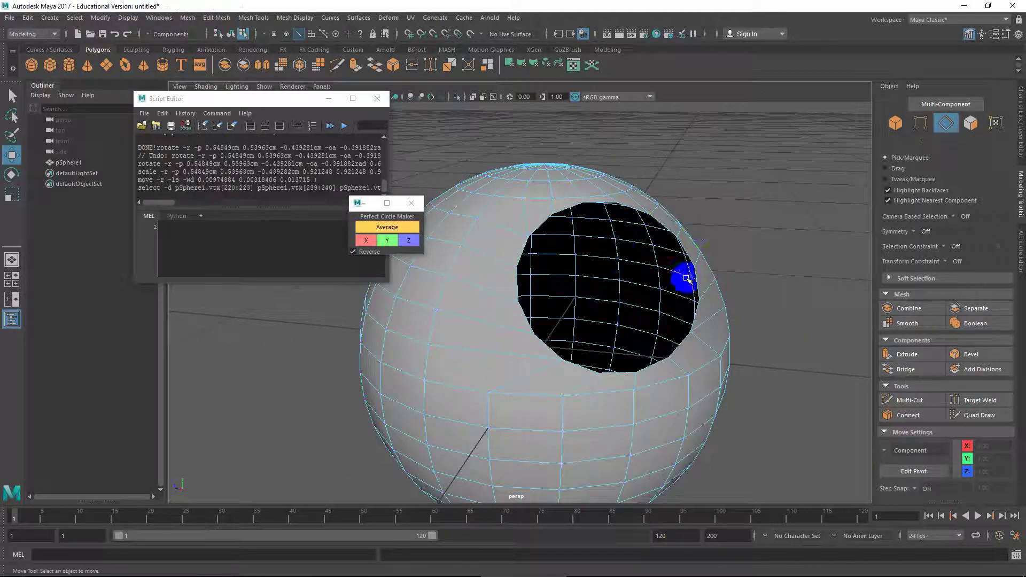
{"action": "double_click", "coordinate": [688, 255]}
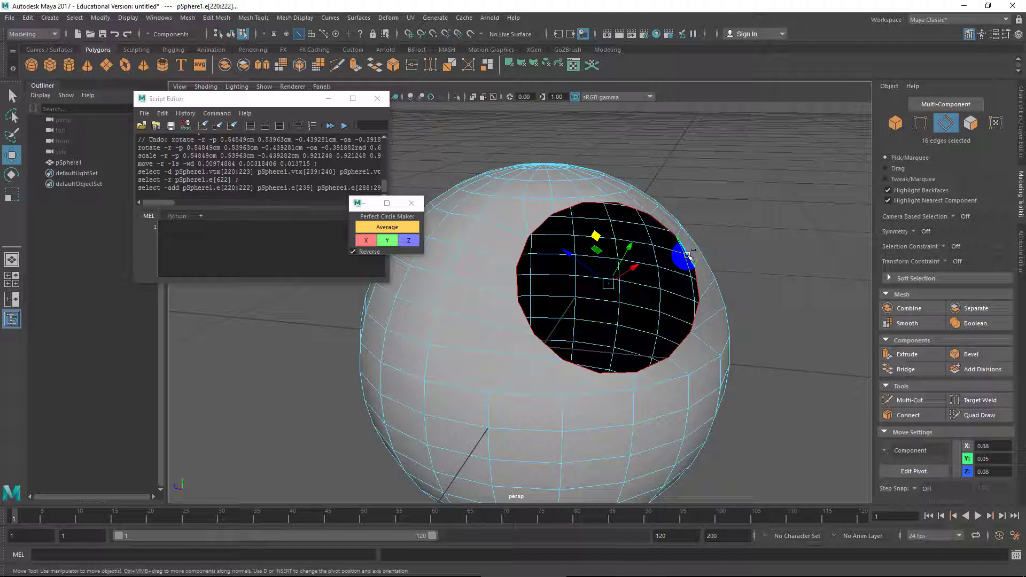
{"action": "right_click", "coordinate": [688, 256], "text": "shift"}
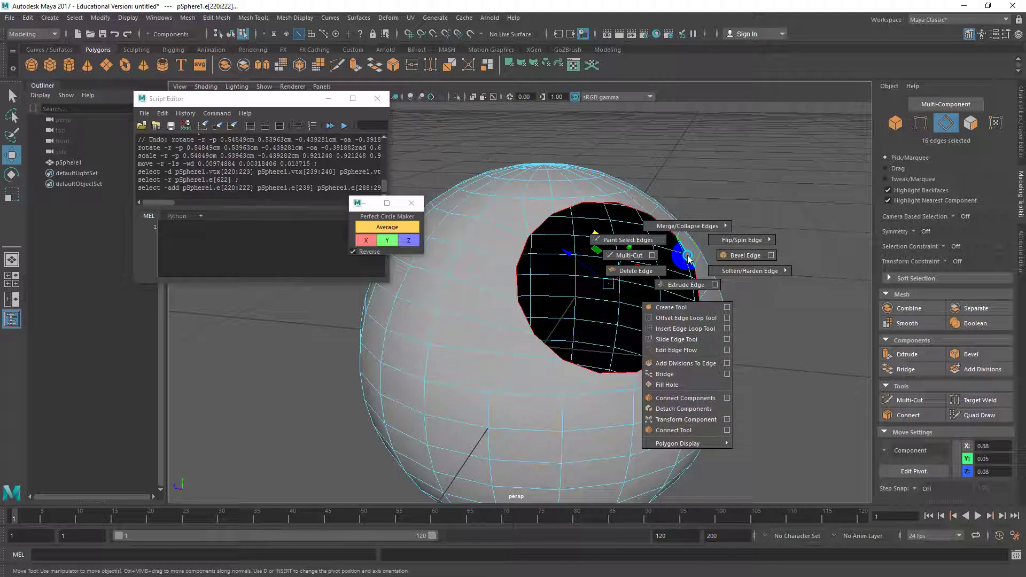
{"action": "left_click", "coordinate": [675, 384]}
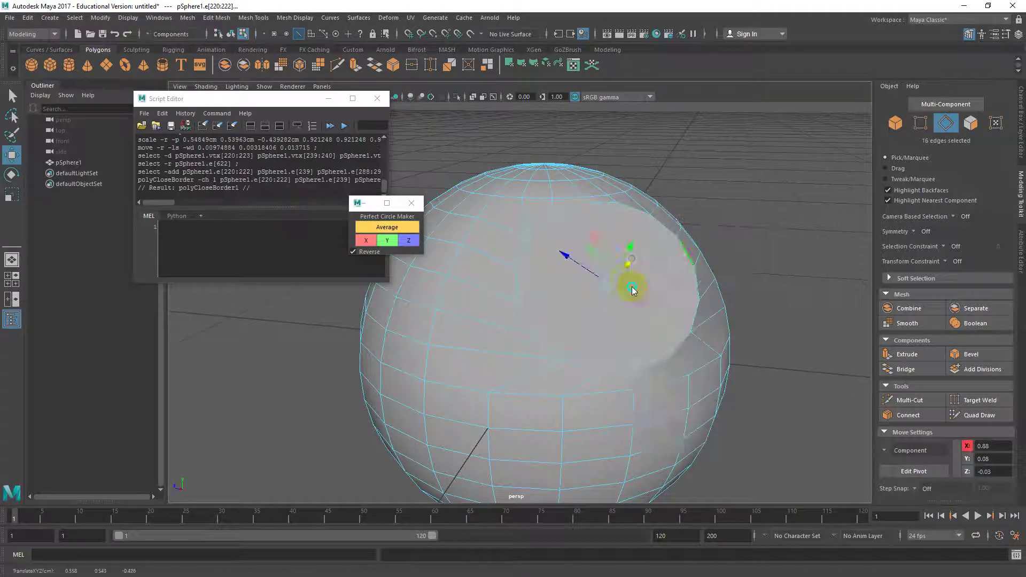
Extrude the face filling the sphere's circular hole inward with Local Translate Z -0.161 and Divisions 1.
{"action": "right_click", "coordinate": [632, 290]}
{"action": "left_click", "coordinate": [632, 310]}
{"action": "right_click", "coordinate": [635, 291], "text": "shift"}
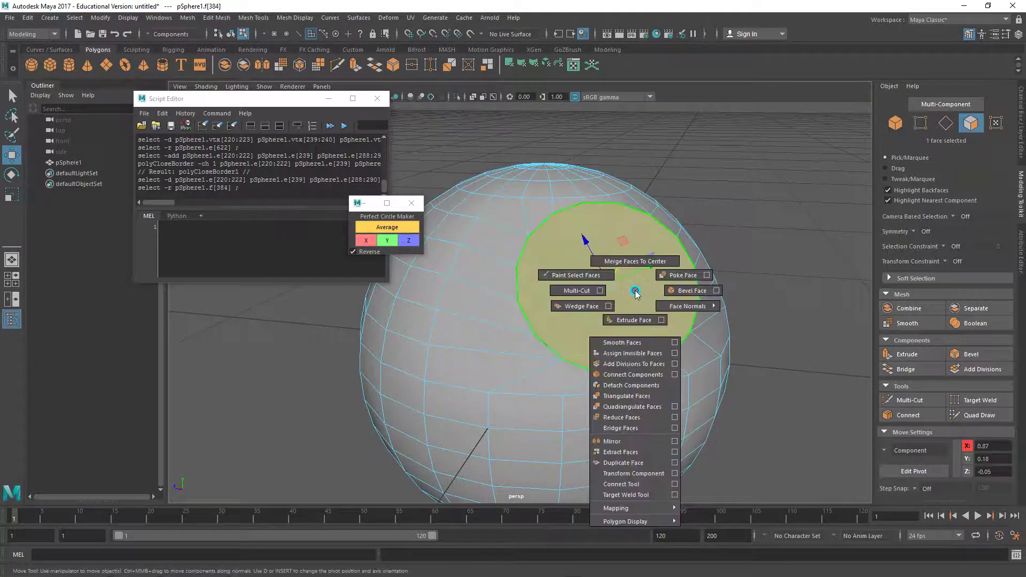
{"action": "left_click", "coordinate": [633, 317]}
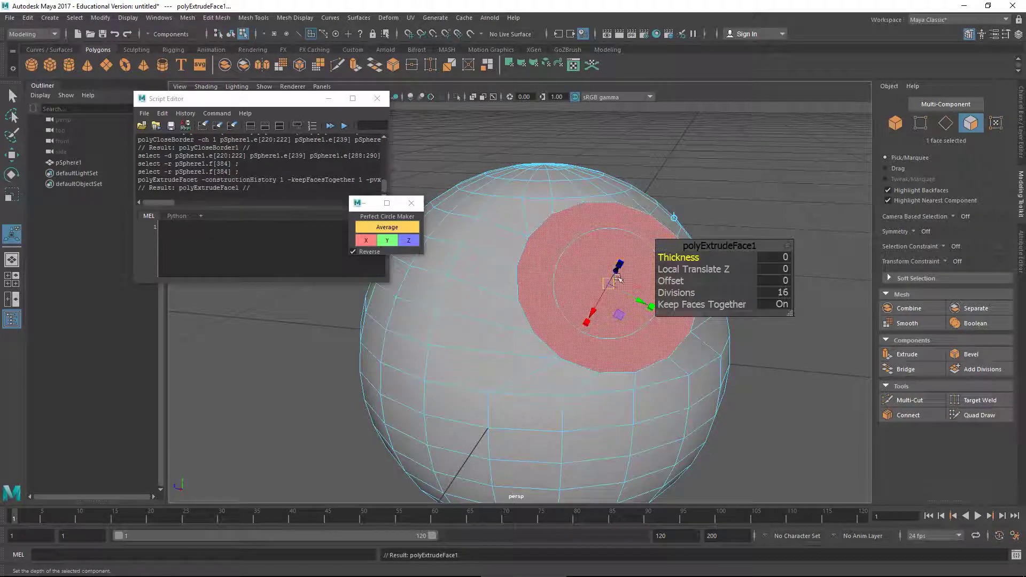
{"action": "mouse_move", "coordinate": [614, 273]}
{"action": "left_mouse_down"}
{"action": "mouse_move", "coordinate": [556, 267]}
{"action": "mouse_move", "coordinate": [607, 286]}
{"action": "left_mouse_up"}
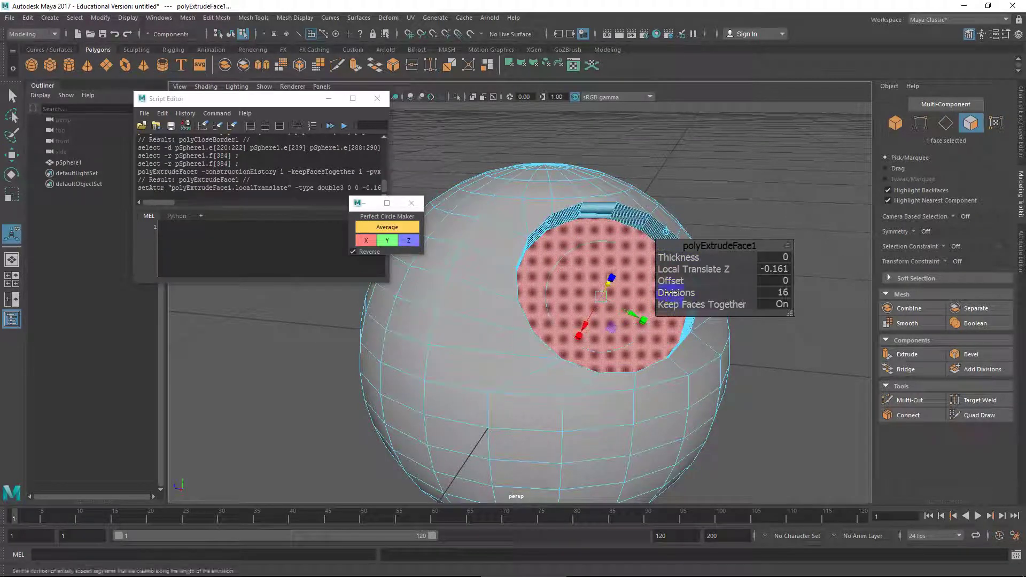
{"action": "middle_click_drag", "start_coordinate": [606, 291], "coordinate": [568, 293]}
Merge the recessed circular face to its center and turn on the sphere's smooth preview.
{"action": "right_click", "coordinate": [609, 280], "text": "shift"}
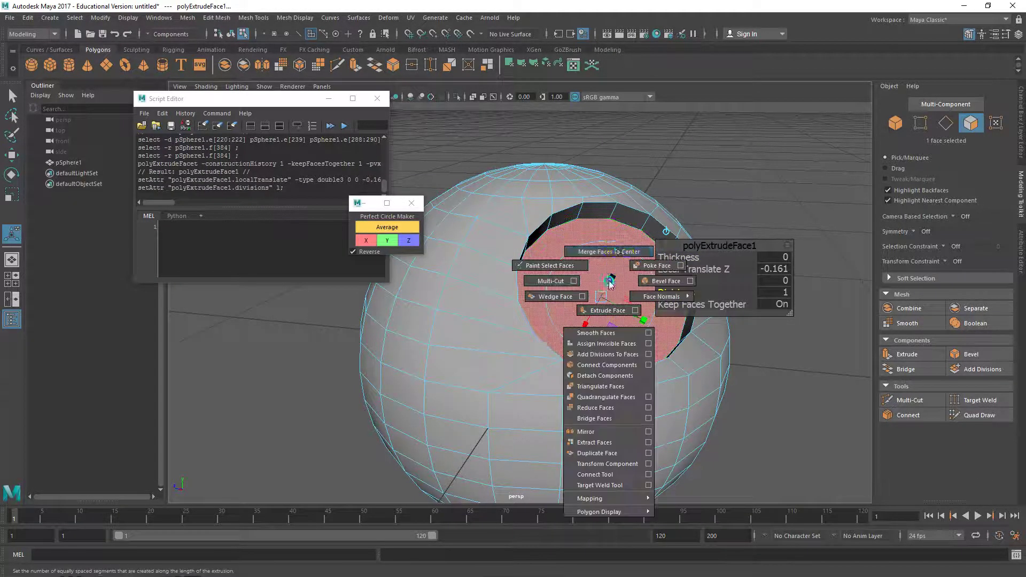
{"action": "left_click", "coordinate": [622, 248]}
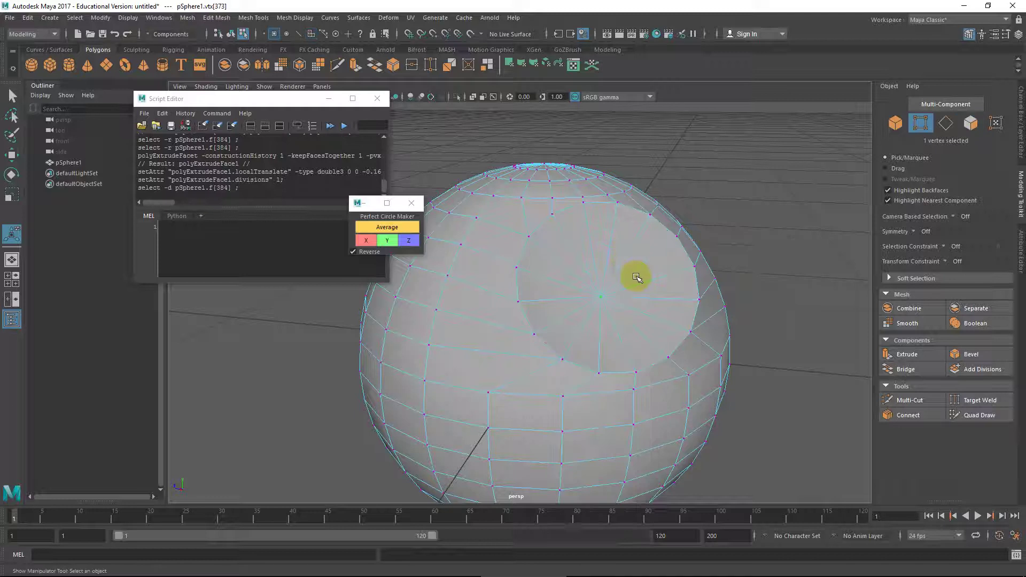
{"action": "key", "text": "3"}
Select all 16 triangular faces around the recess's center vertex and extrude them.
{"action": "right_click_drag", "start_coordinate": [669, 248], "coordinate": [668, 222]}
{"action": "right_click_drag", "start_coordinate": [651, 258], "coordinate": [651, 281]}
{"action": "left_click", "coordinate": [642, 261]}
{"action": "left_click", "coordinate": [623, 245], "text": "shift"}
{"action": "left_click", "coordinate": [600, 249], "text": "shift"}
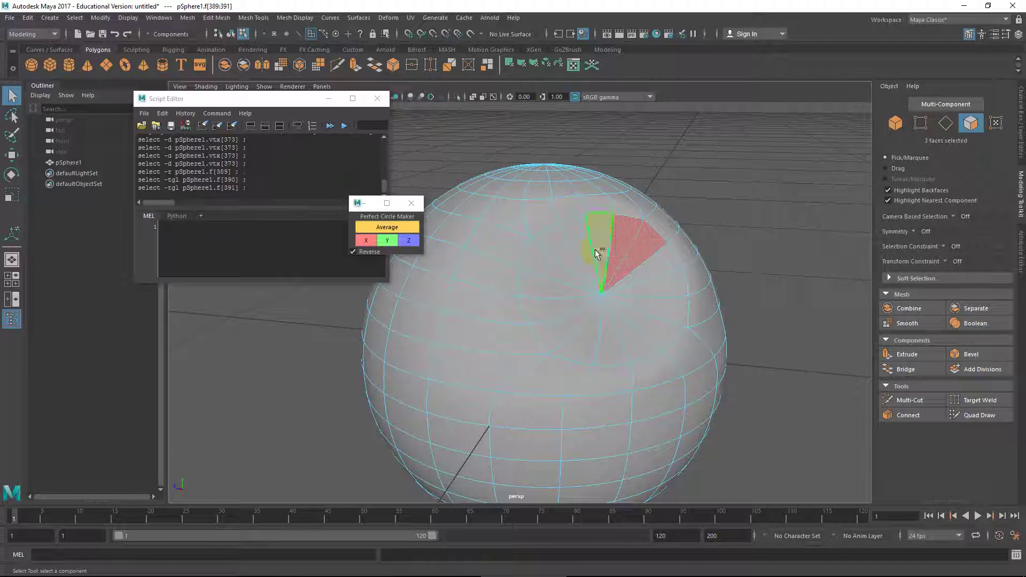
{"action": "left_click", "coordinate": [586, 256], "text": "shift"}
{"action": "left_click", "coordinate": [575, 261], "text": "shift"}
{"action": "left_click", "coordinate": [550, 286], "text": "shift"}
{"action": "left_click", "coordinate": [556, 278], "text": "shift"}
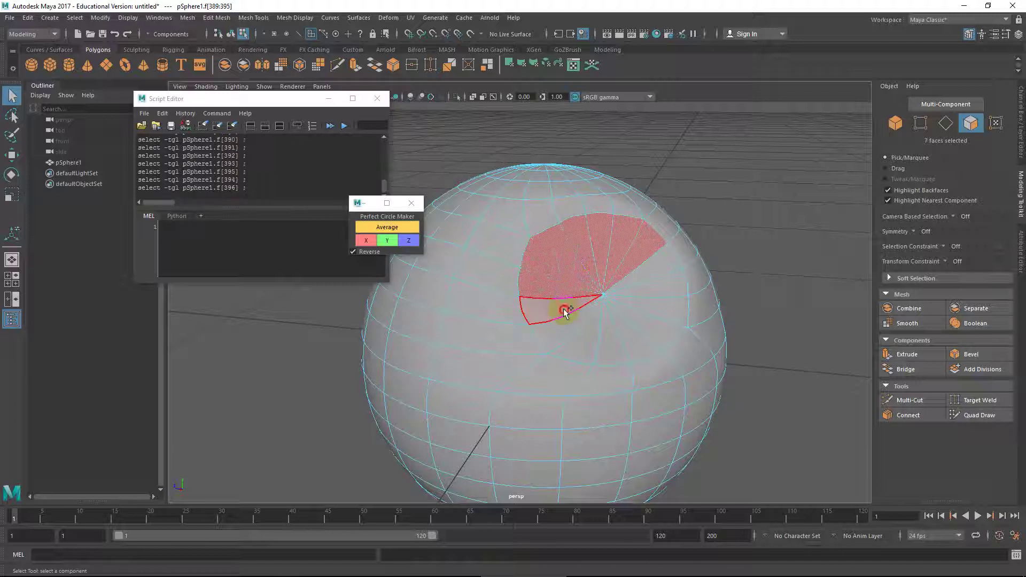
{"action": "left_click", "coordinate": [561, 306], "text": "shift"}
{"action": "left_click", "coordinate": [568, 321], "text": "shift"}
{"action": "left_click", "coordinate": [588, 334], "text": "shift"}
{"action": "left_click", "coordinate": [614, 337], "text": "shift"}
{"action": "left_click", "coordinate": [635, 337], "text": "shift"}
{"action": "left_click", "coordinate": [656, 327], "text": "shift"}
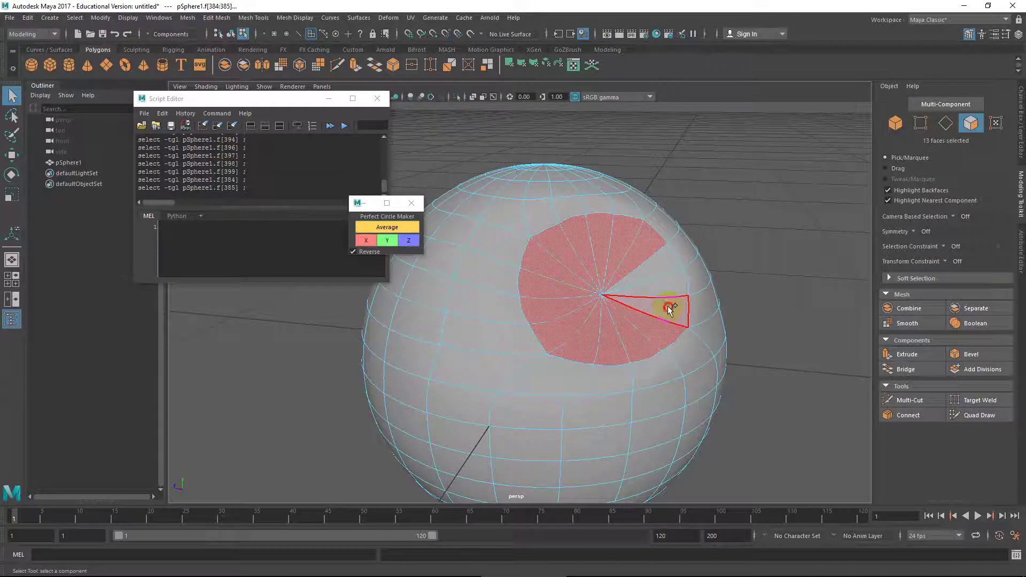
{"action": "left_click", "coordinate": [668, 308], "text": "shift"}
{"action": "left_click", "coordinate": [666, 285], "text": "shift"}
{"action": "left_click", "coordinate": [663, 267], "text": "shift"}
{"action": "right_click_drag", "start_coordinate": [660, 268], "coordinate": [662, 295], "text": "shift"}
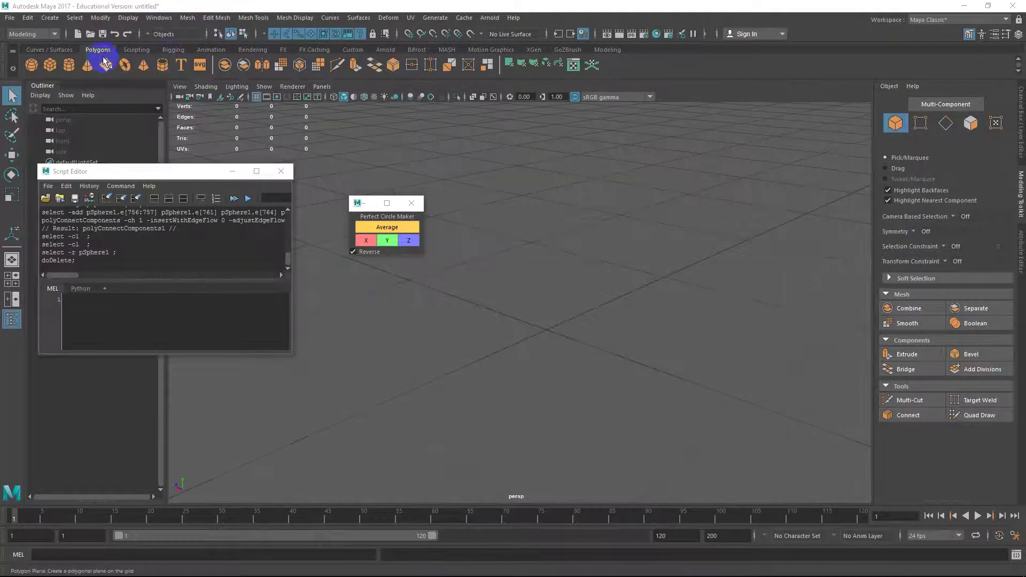
Create a polygon plane with 10 by 10 subdivisions at the grid's center.
{"action": "left_click", "coordinate": [106, 64]}
{"action": "right_click_drag", "start_coordinate": [654, 381], "coordinate": [690, 393], "text": "alt"}
{"action": "middle_click_drag", "start_coordinate": [591, 351], "coordinate": [582, 299], "text": "alt"}
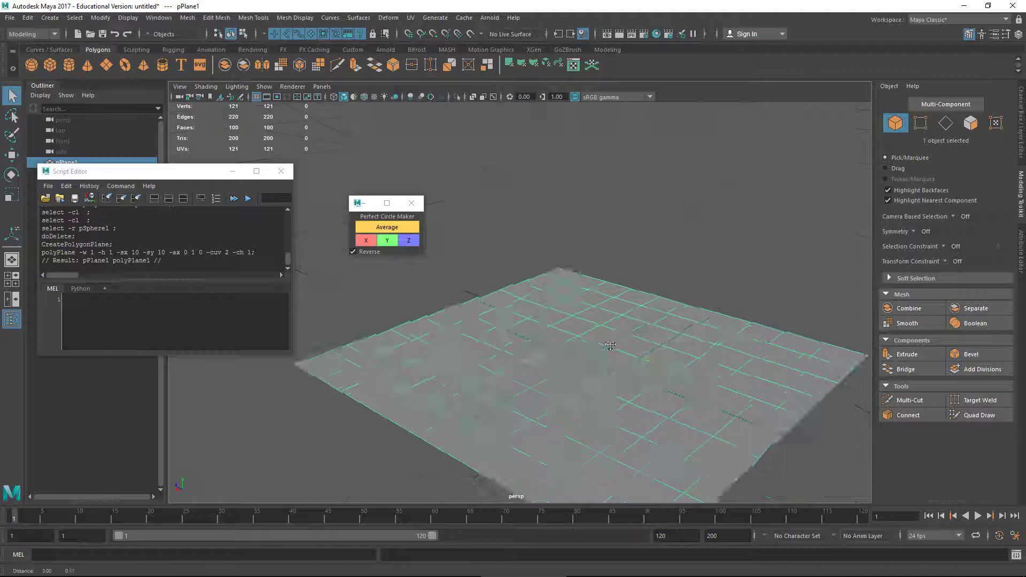
{"action": "left_click_drag", "start_coordinate": [582, 272], "coordinate": [598, 344], "text": "alt"}
{"action": "middle_click_drag", "start_coordinate": [561, 271], "coordinate": [564, 313], "text": "alt"}
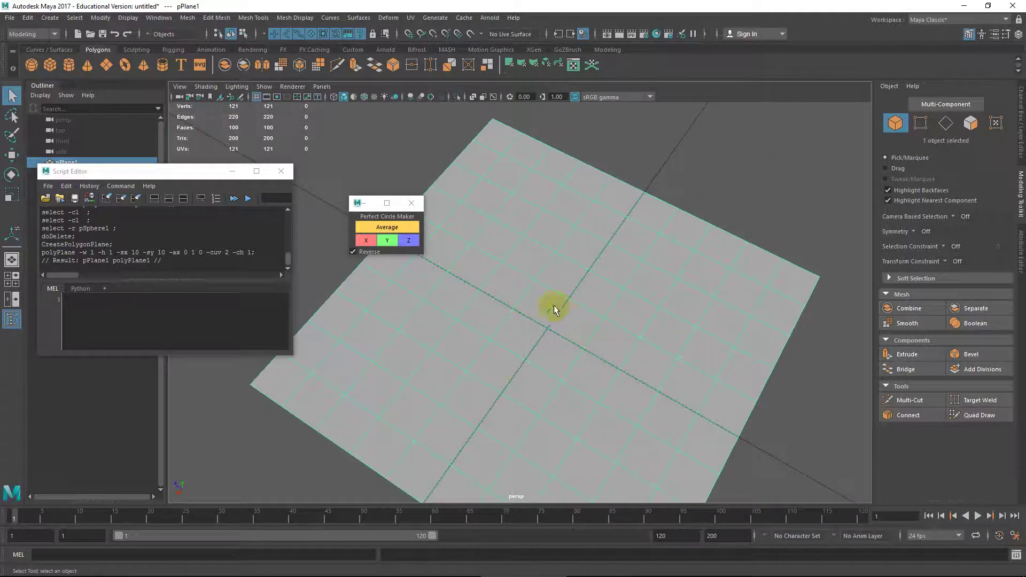
Delete the four faces at the center of the plane to open a square hole.
{"action": "right_click_drag", "start_coordinate": [552, 265], "coordinate": [554, 293]}
{"action": "left_click", "coordinate": [550, 307]}
{"action": "left_click", "coordinate": [524, 334], "text": "shift"}
{"action": "left_click", "coordinate": [557, 356], "text": "shift"}
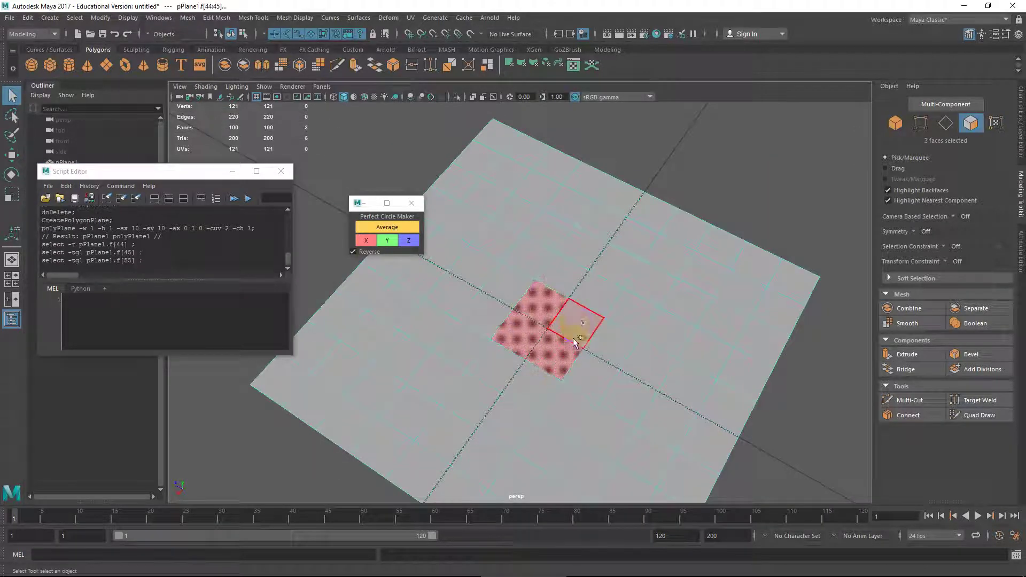
{"action": "left_click", "coordinate": [576, 334], "text": "shift"}
{"action": "key", "text": "Delete"}
Select the square hole's border edges and apply Average, undo it, and reapply Average with Reverse disabled.
{"action": "right_click_drag", "start_coordinate": [574, 309], "coordinate": [563, 234]}
{"action": "double_click", "coordinate": [551, 291]}
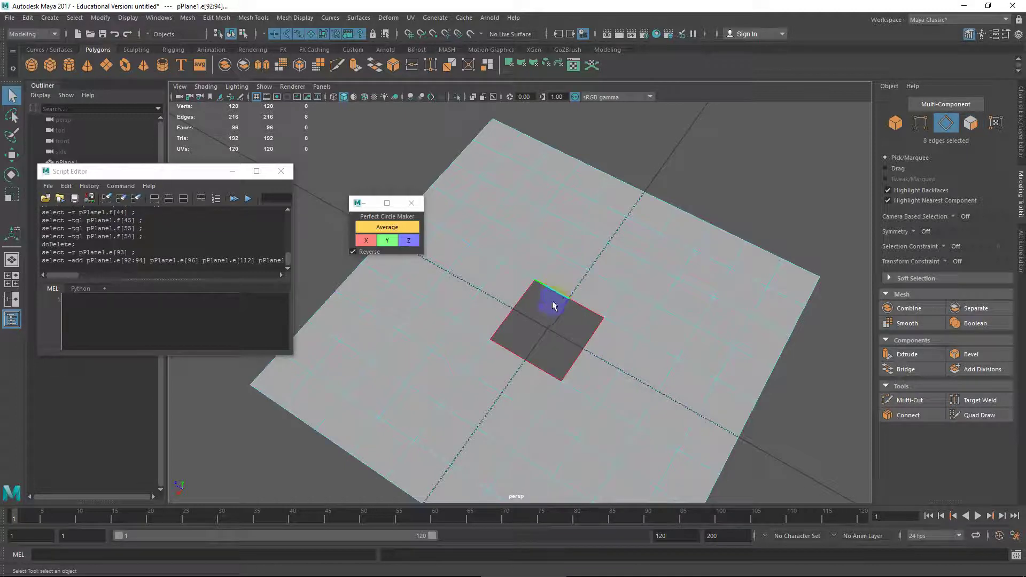
{"action": "left_click", "coordinate": [387, 227]}
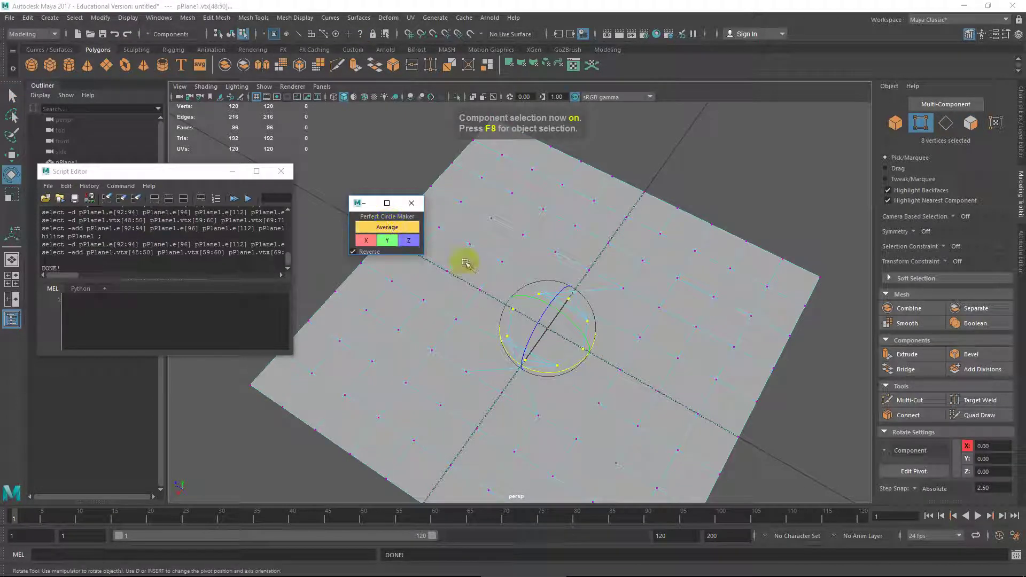
{"action": "key", "text": "ctrl+z"}
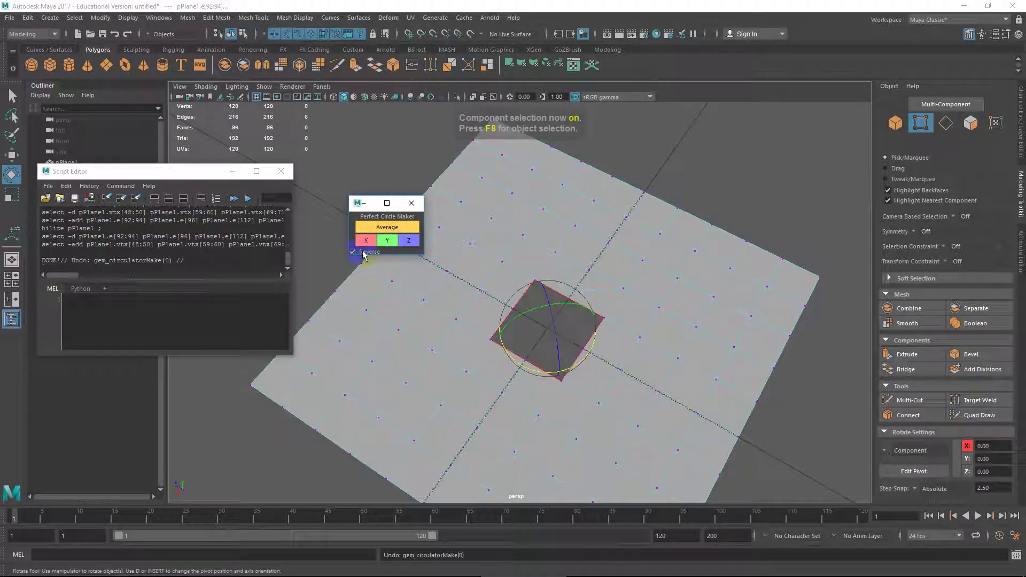
{"action": "left_click", "coordinate": [353, 252]}
{"action": "left_click", "coordinate": [387, 227]}
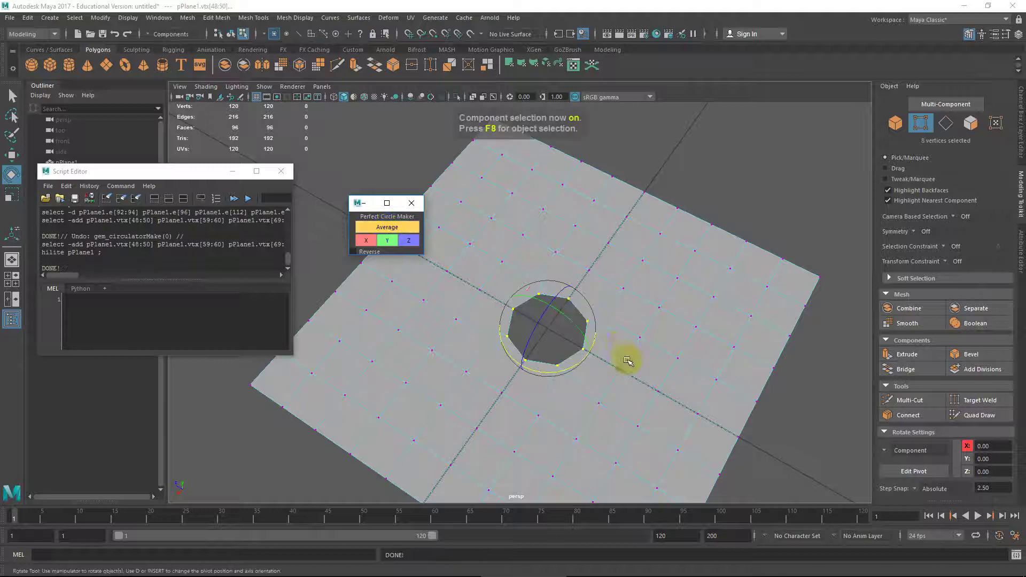
Select the circular hole's border edge loop and extrude it about 0.307 straight up in world orientation to form a tube.
{"action": "left_click_drag", "start_coordinate": [619, 360], "coordinate": [573, 348], "text": "alt"}
{"action": "right_click_drag", "start_coordinate": [569, 258], "coordinate": [568, 230]}
{"action": "double_click", "coordinate": [549, 329]}
{"action": "left_click_drag", "start_coordinate": [549, 330], "coordinate": [528, 379], "text": "alt"}
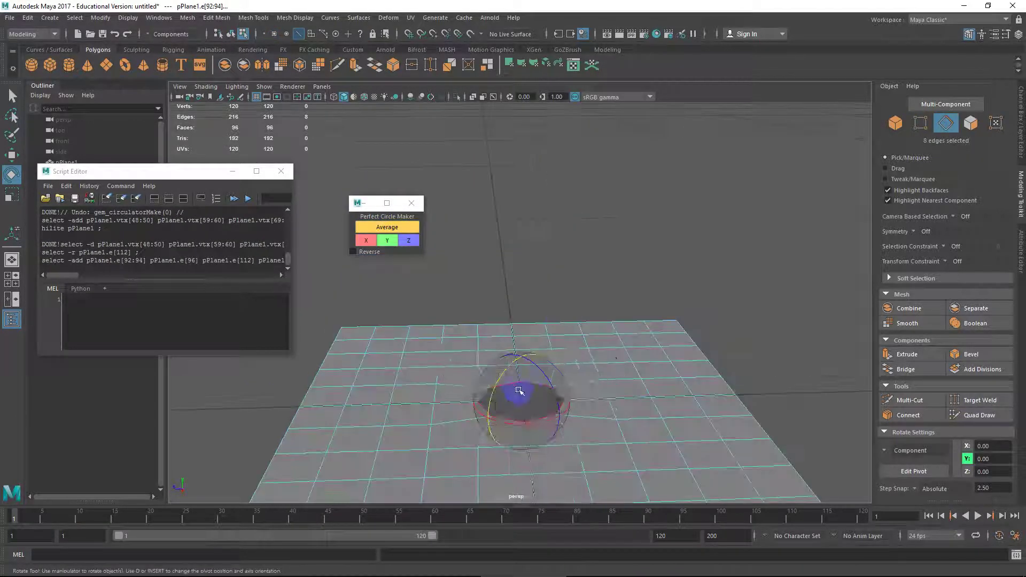
{"action": "right_click_drag", "start_coordinate": [528, 379], "coordinate": [521, 411], "text": "shift"}
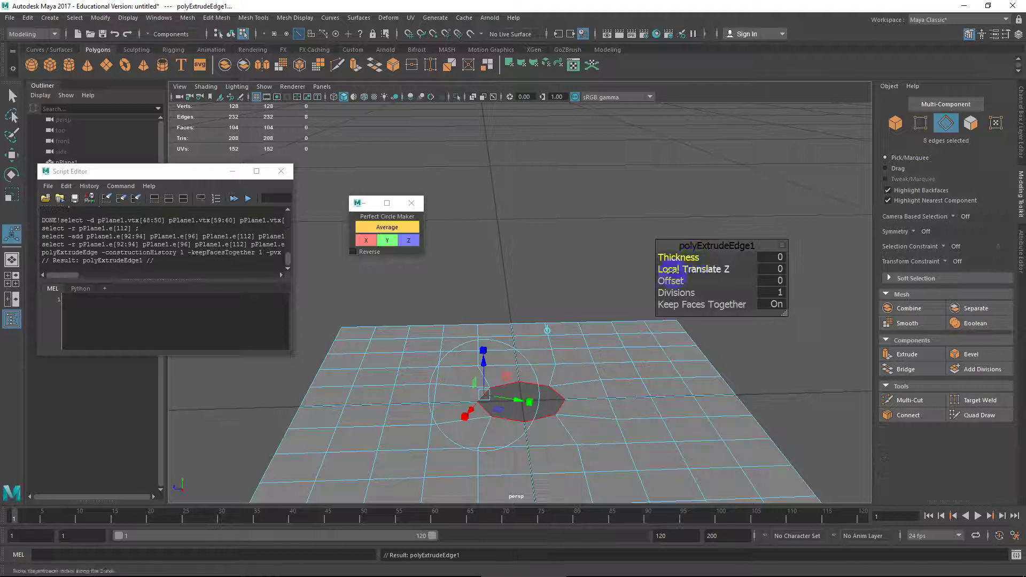
{"action": "left_click", "coordinate": [546, 329]}
{"action": "left_click_drag", "start_coordinate": [523, 368], "coordinate": [527, 234]}
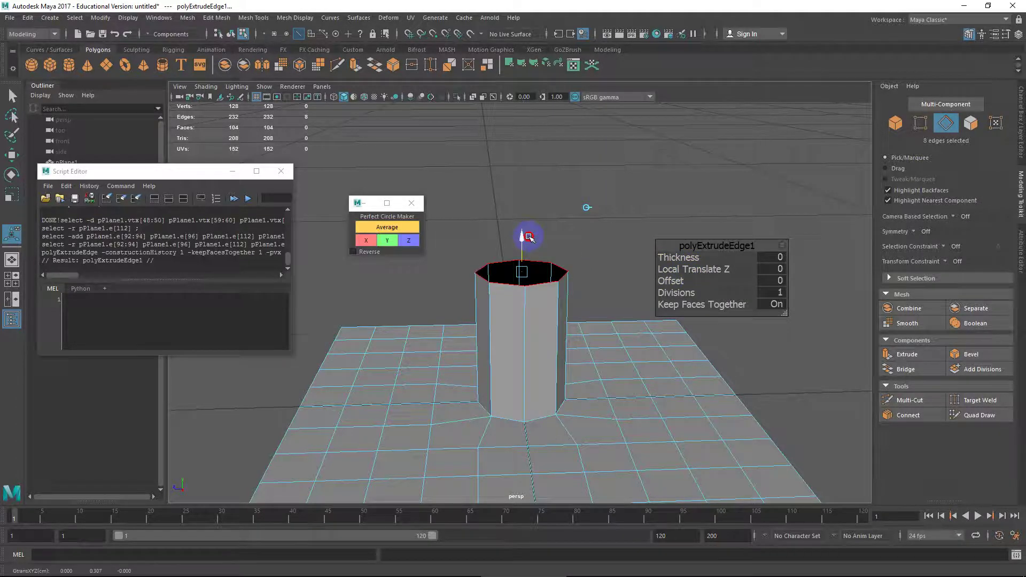
Return to object selection, select the plane with its tube, and turn on smooth preview.
{"action": "scroll", "coordinate": [543, 315], "scroll_direction": "down", "scroll_amount": 4}
{"action": "right_click_drag", "start_coordinate": [543, 313], "coordinate": [598, 243]}
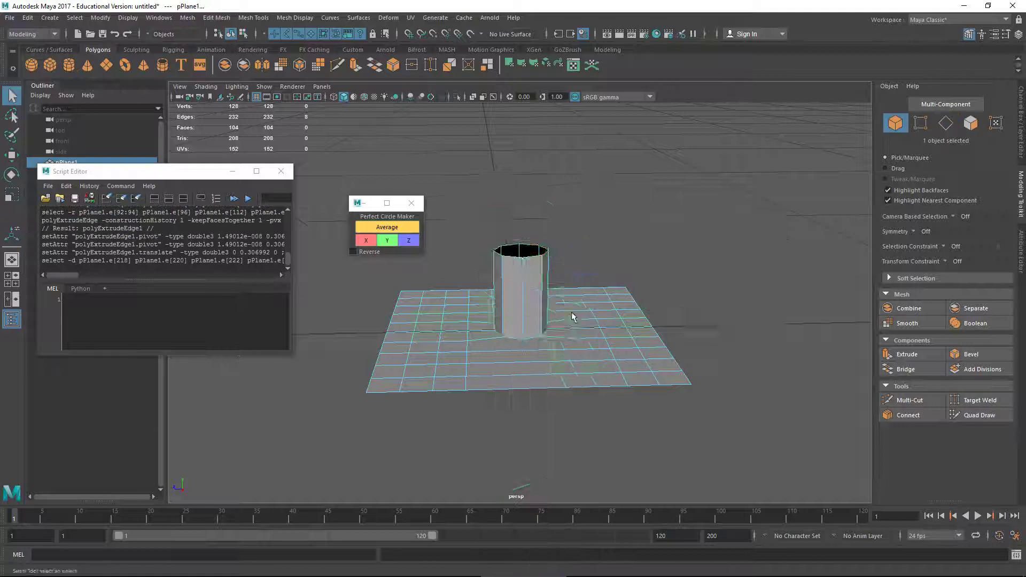
{"action": "scroll", "coordinate": [572, 318], "scroll_direction": "up", "scroll_amount": 4}
{"action": "left_click_drag", "start_coordinate": [573, 319], "coordinate": [609, 321], "text": "alt"}
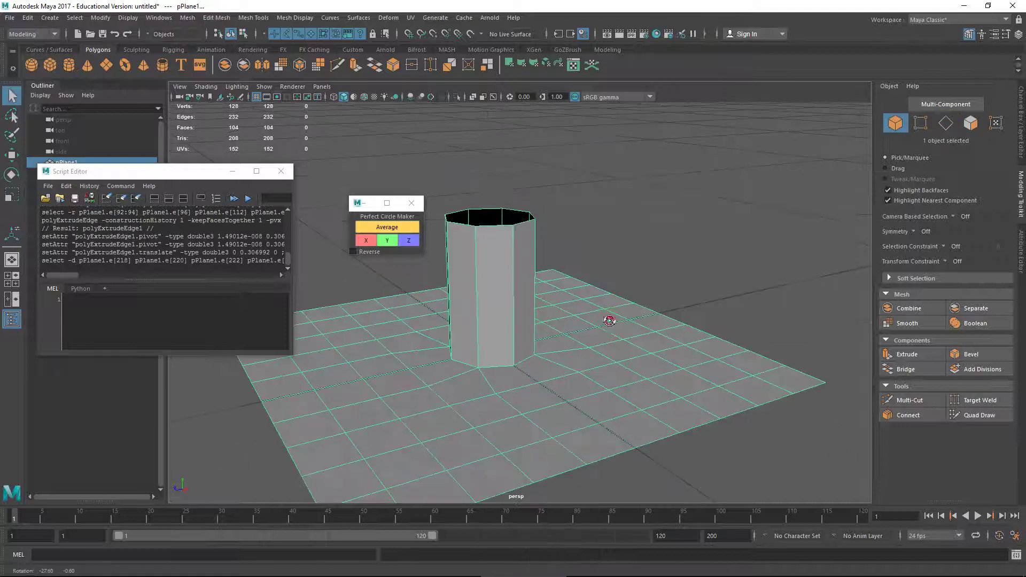
{"action": "left_click", "coordinate": [521, 320]}
{"action": "key", "text": "3"}
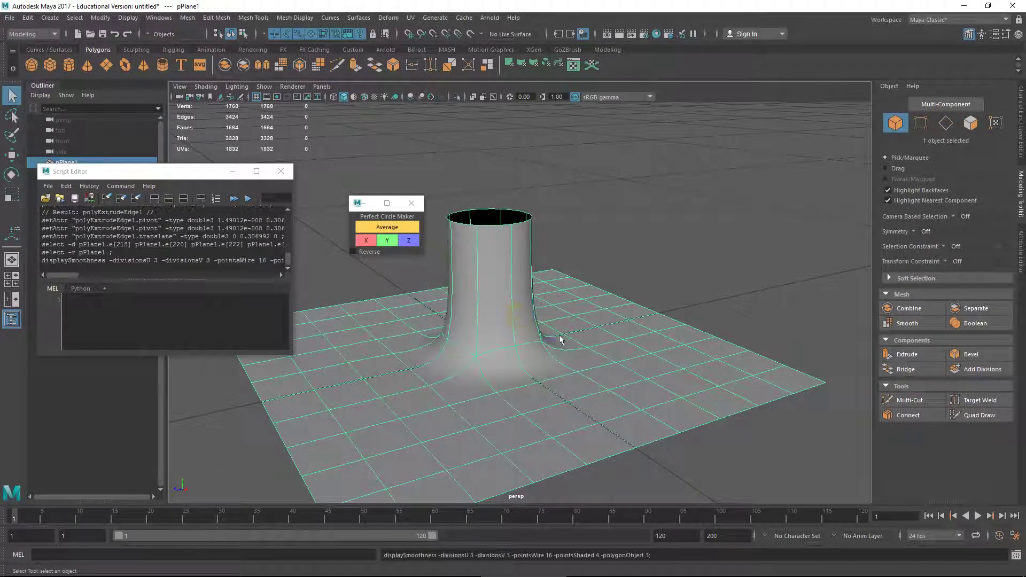
{"action": "left_click_drag", "start_coordinate": [561, 340], "coordinate": [575, 304], "text": "alt"}
Select the ring of vertical edges around the tube and connect them with a new edge loop.
{"action": "right_click_drag", "start_coordinate": [575, 296], "coordinate": [571, 325]}
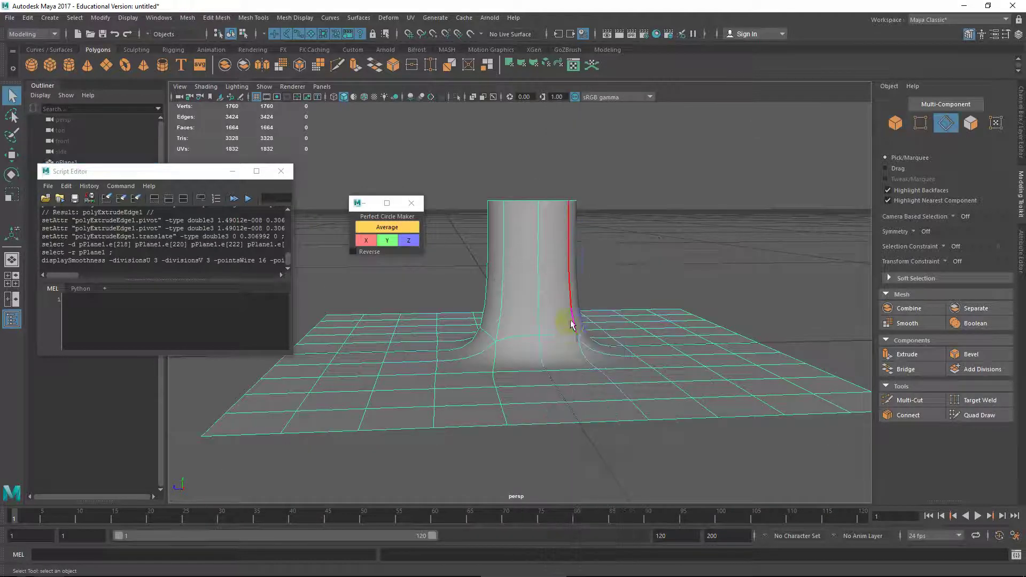
{"action": "double_click", "coordinate": [571, 327]}
{"action": "double_click", "coordinate": [540, 322], "text": "shift"}
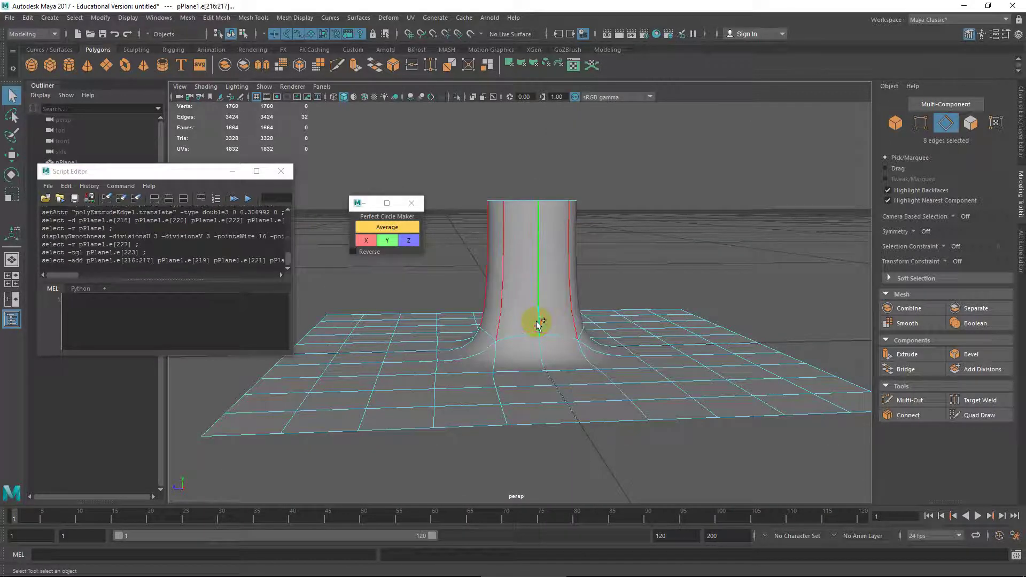
{"action": "right_click", "coordinate": [538, 324], "text": "shift"}
{"action": "left_click", "coordinate": [534, 464]}
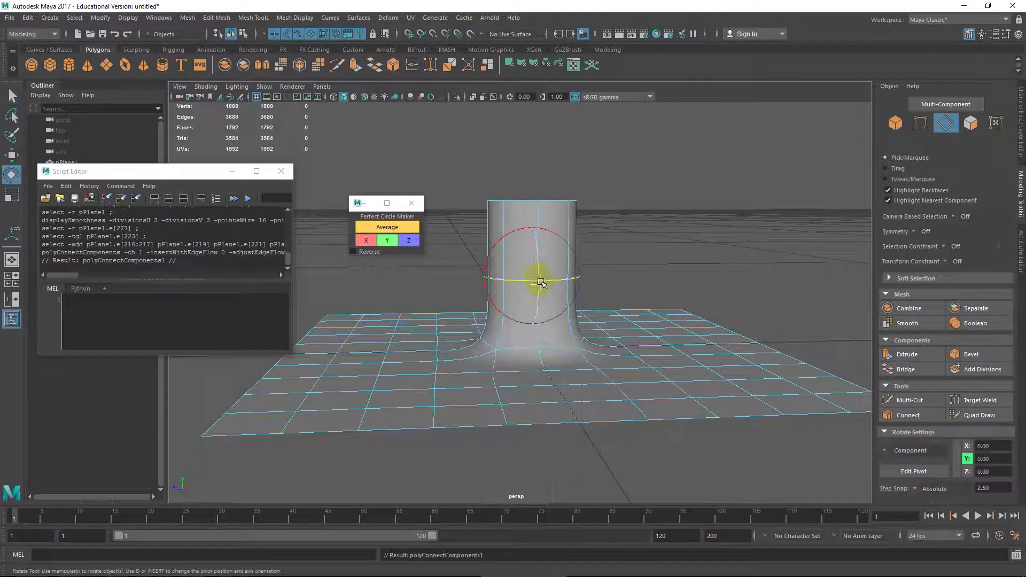
Undo the trial move of the tube's new edge loop, turn off smooth preview, and move the loop down about 0.146 near the base.
{"action": "key", "text": "w"}
{"action": "double_click", "coordinate": [544, 279]}
{"action": "left_click_drag", "start_coordinate": [531, 241], "coordinate": [531, 312]}
{"action": "key", "text": "ctrl+z"}
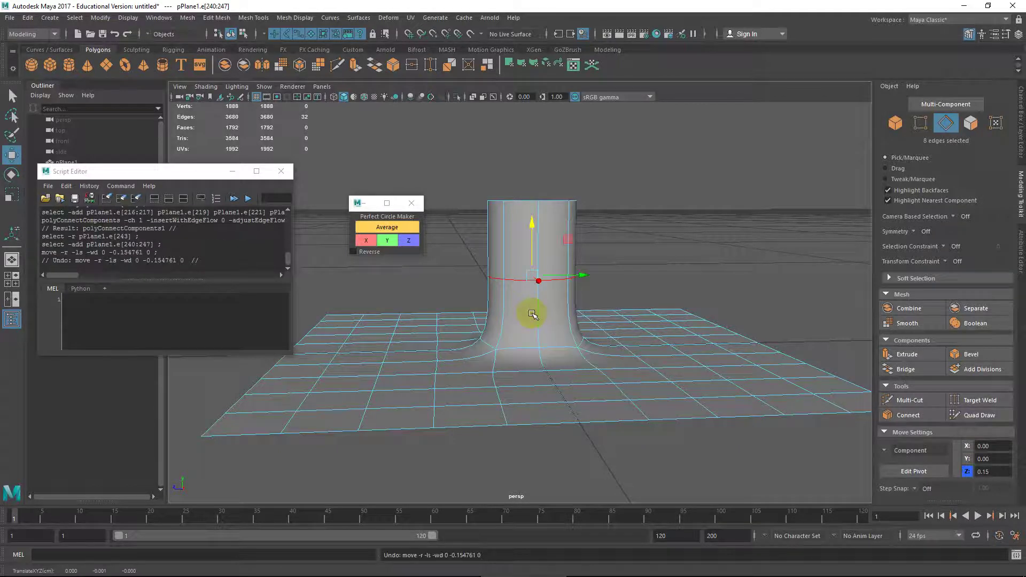
{"action": "key", "text": "1"}
{"action": "left_click_drag", "start_coordinate": [536, 246], "coordinate": [533, 277]}
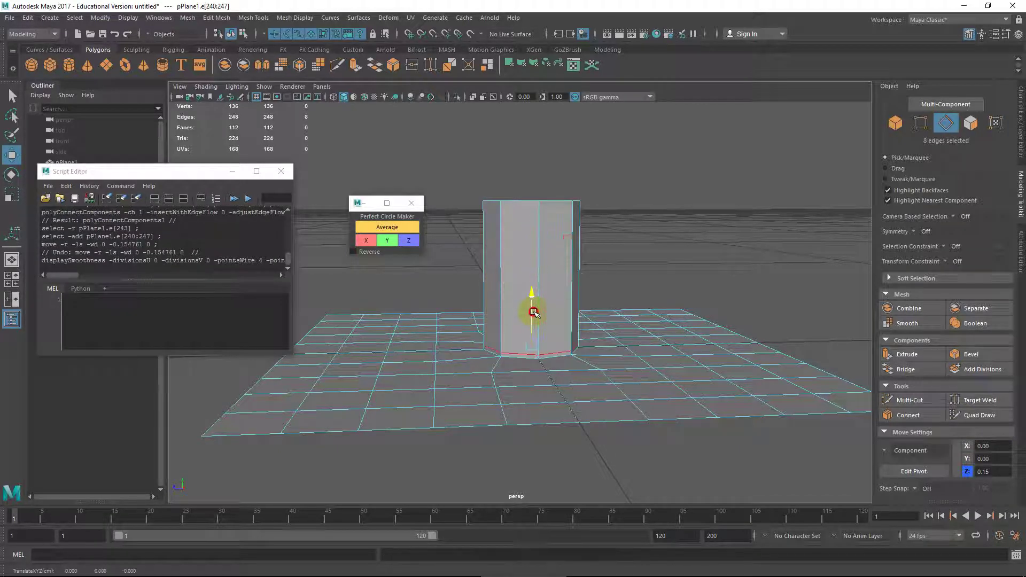
Examine the junction of the tube and plane from several angles, with smooth preview on and off.
{"action": "key", "text": "3"}
{"action": "left_click_drag", "start_coordinate": [533, 327], "coordinate": [554, 383], "text": "alt"}
{"action": "key", "text": "1"}
{"action": "right_click_drag", "start_coordinate": [550, 371], "coordinate": [613, 417], "text": "alt"}
{"action": "left_click_drag", "start_coordinate": [613, 416], "coordinate": [518, 347], "text": "alt"}
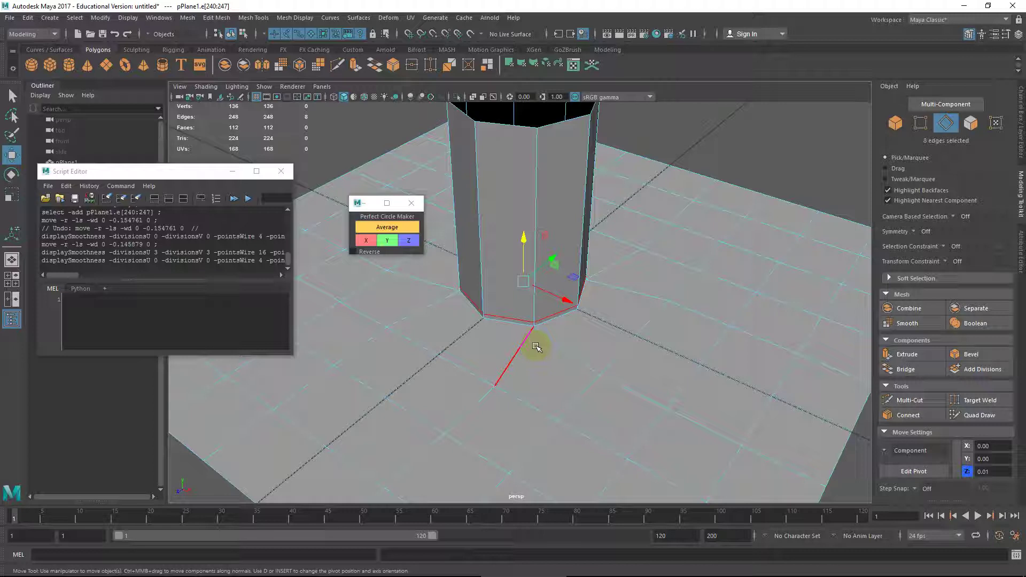
{"action": "left_click_drag", "start_coordinate": [584, 350], "coordinate": [590, 369], "text": "alt"}
{"action": "right_click_drag", "start_coordinate": [638, 381], "coordinate": [596, 362], "text": "alt"}
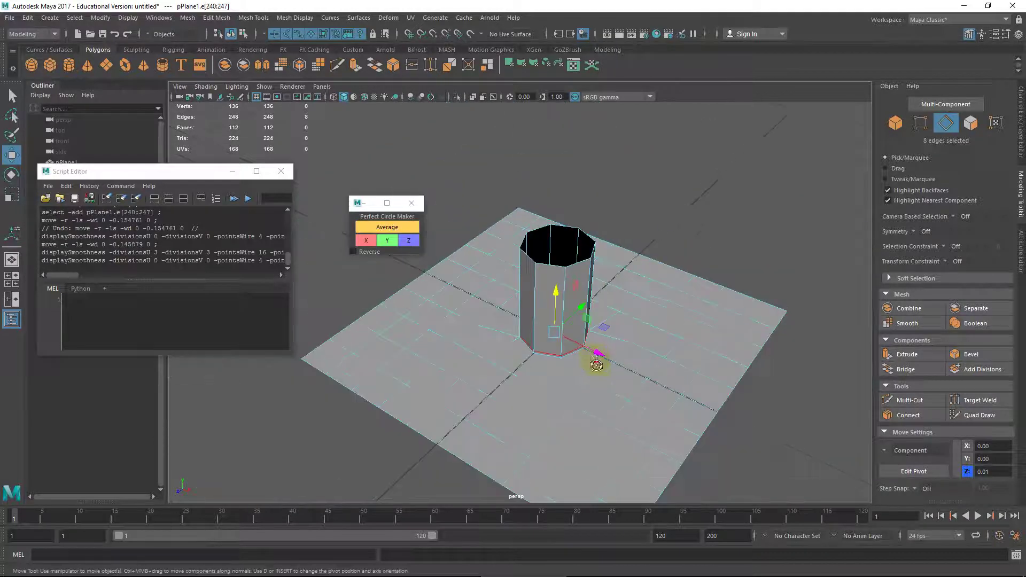
{"action": "left_click_drag", "start_coordinate": [596, 362], "coordinate": [550, 366], "text": "alt"}
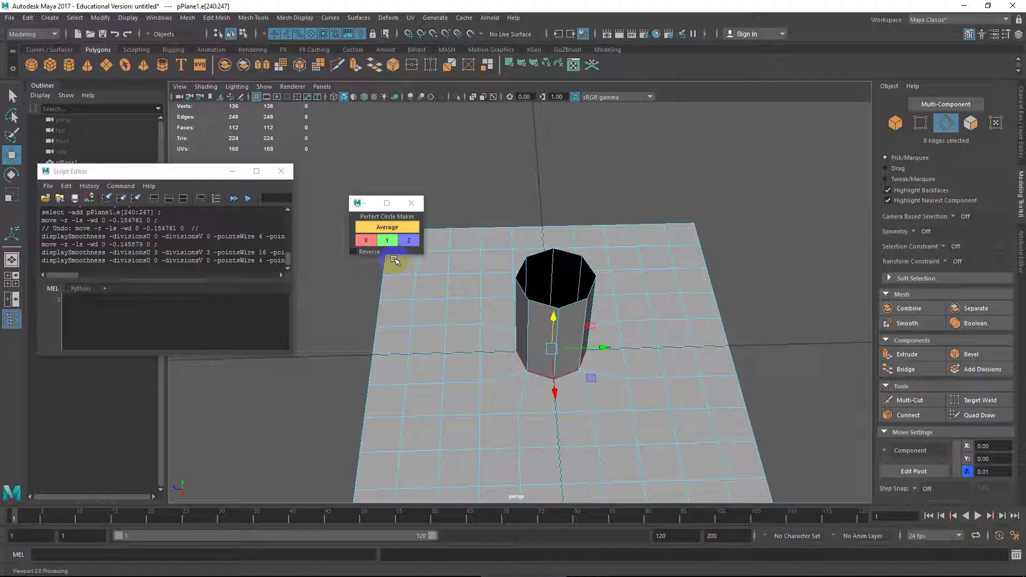
Close the Perfect Circle Maker and Script Editor windows and delete the plane with its tube.
{"action": "left_click", "coordinate": [410, 204]}
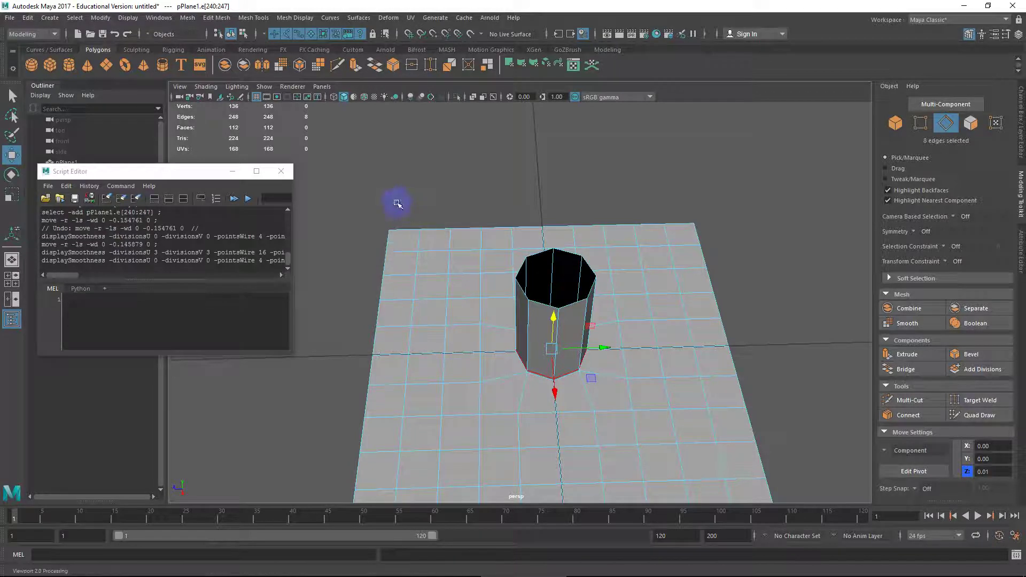
{"action": "left_click", "coordinate": [282, 172]}
{"action": "right_click_drag", "start_coordinate": [561, 336], "coordinate": [609, 239]}
{"action": "scroll", "coordinate": [596, 315], "scroll_direction": "down", "scroll_amount": 5}
{"action": "left_click_drag", "start_coordinate": [595, 316], "coordinate": [599, 326], "text": "alt"}
{"action": "left_click", "coordinate": [536, 303]}
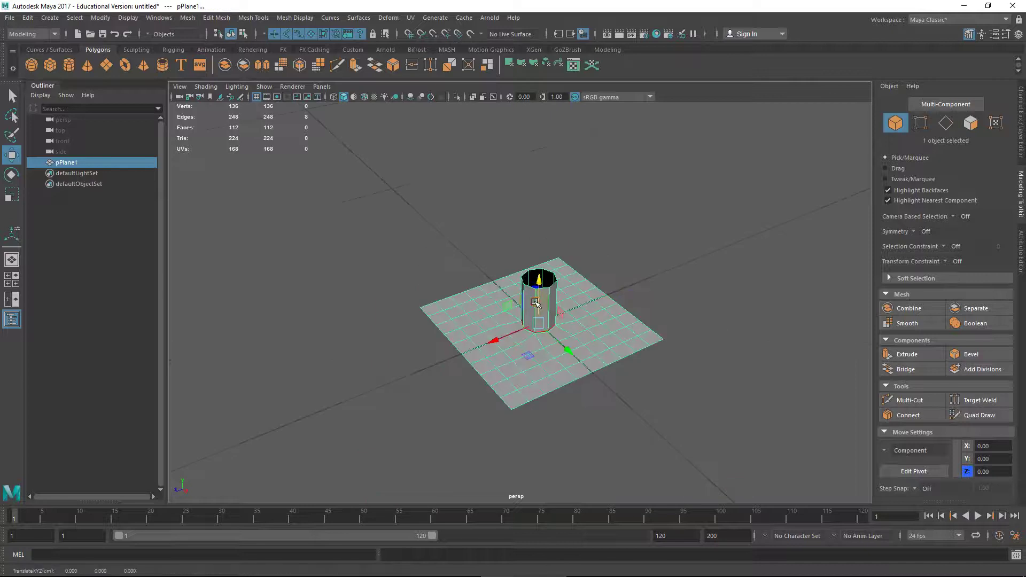
{"action": "middle_click_drag", "start_coordinate": [571, 314], "coordinate": [499, 314], "text": "alt"}
{"action": "left_click", "coordinate": [568, 307]}
{"action": "left_click", "coordinate": [468, 311]}
{"action": "key", "text": "Delete"}
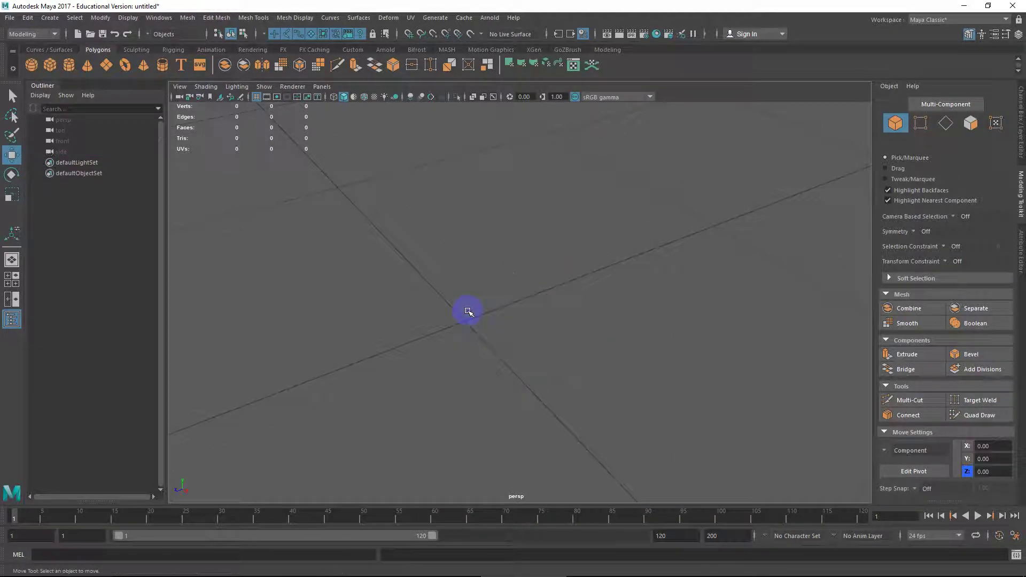
Switch to the Downloads folder in File Explorer.
{"action": "key", "text": "super"}
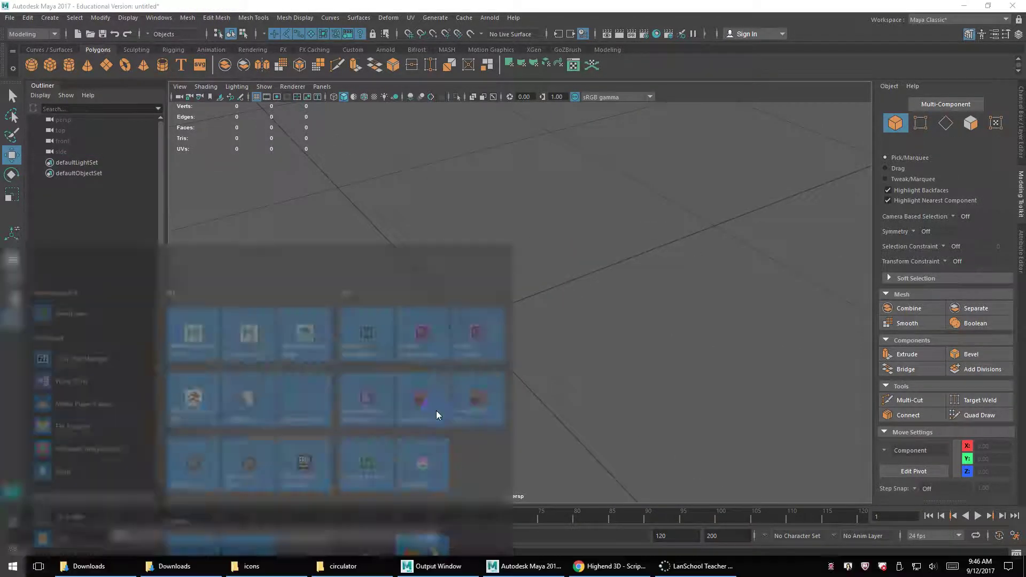
{"action": "left_click", "coordinate": [204, 564]}
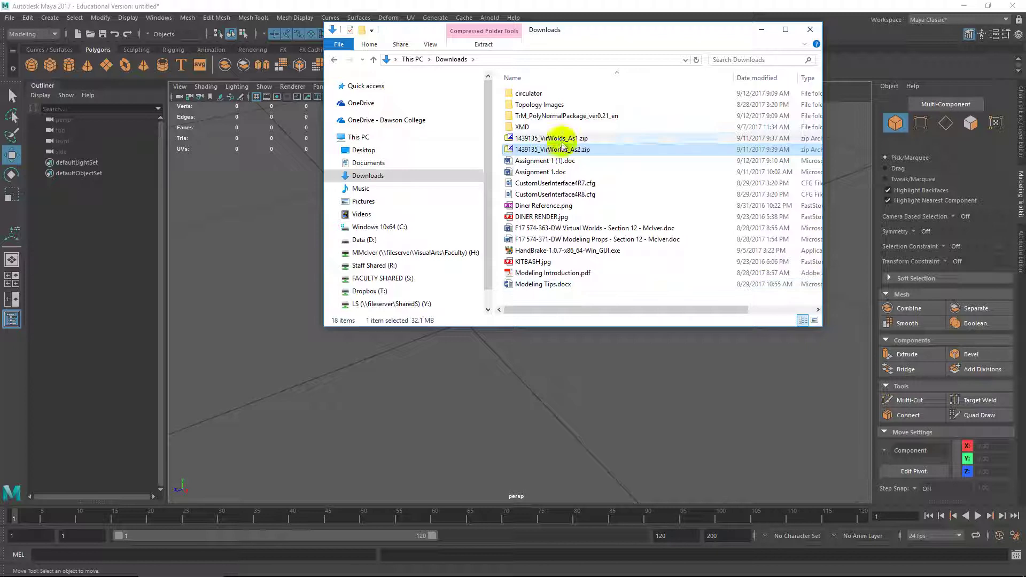
Look through the open Downloads and circulator folder windows in File Explorer for the available script files.
{"action": "left_click", "coordinate": [551, 117]}
{"action": "left_click", "coordinate": [548, 105]}
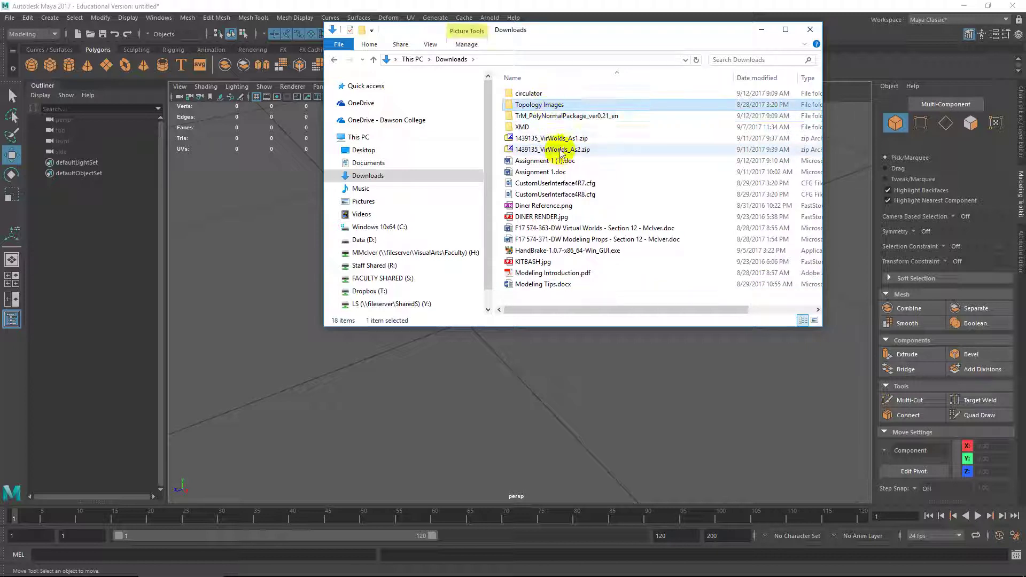
{"action": "key", "text": "super"}
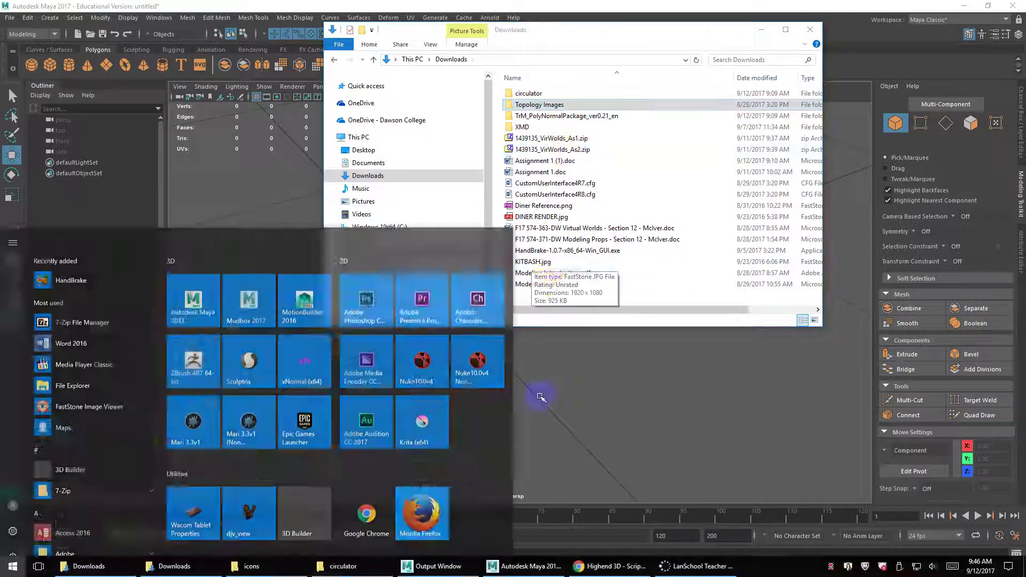
{"action": "left_click", "coordinate": [331, 568]}
{"action": "key", "text": "super"}
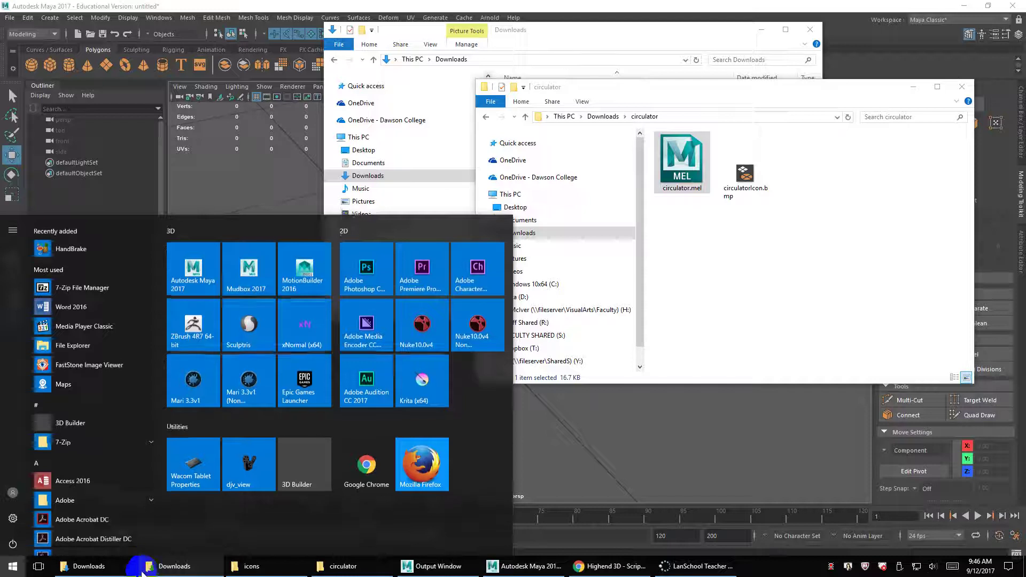
{"action": "left_click", "coordinate": [214, 568]}
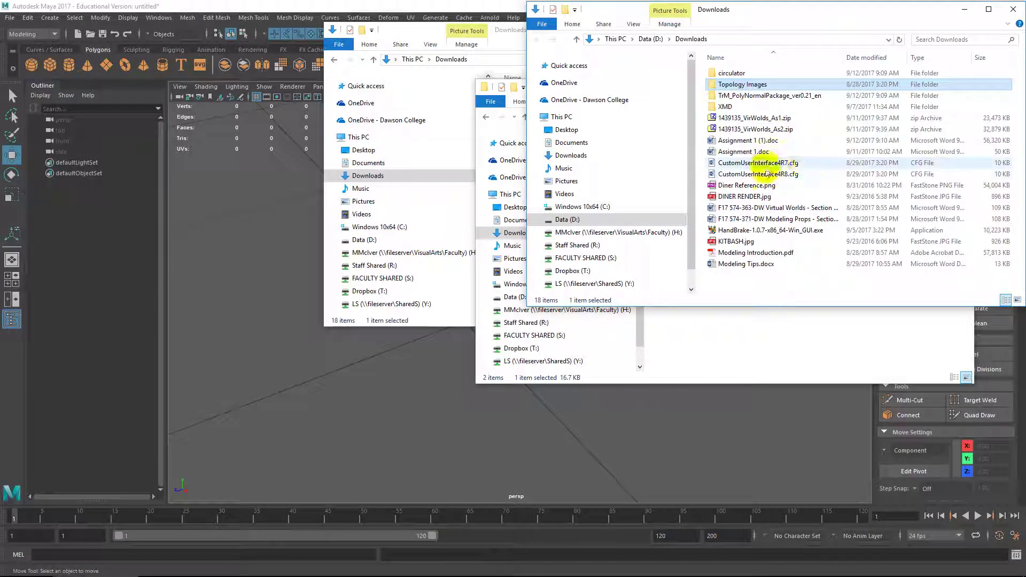
{"action": "key", "text": "super"}
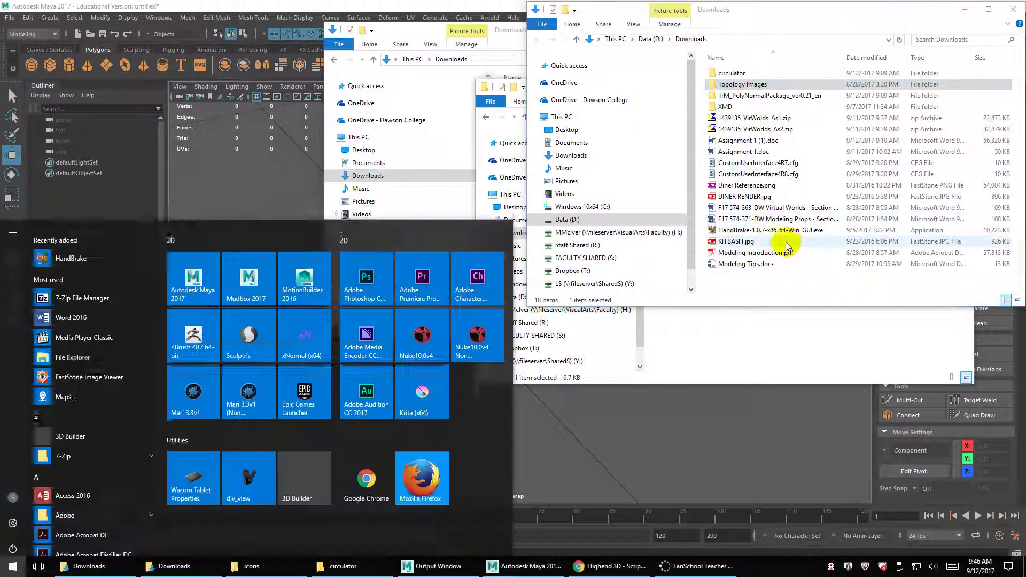
Switch to Chrome and open the Free FX Transform Randomizer for Maya page from the Highend3D account's favorites.
{"action": "left_click", "coordinate": [613, 572]}
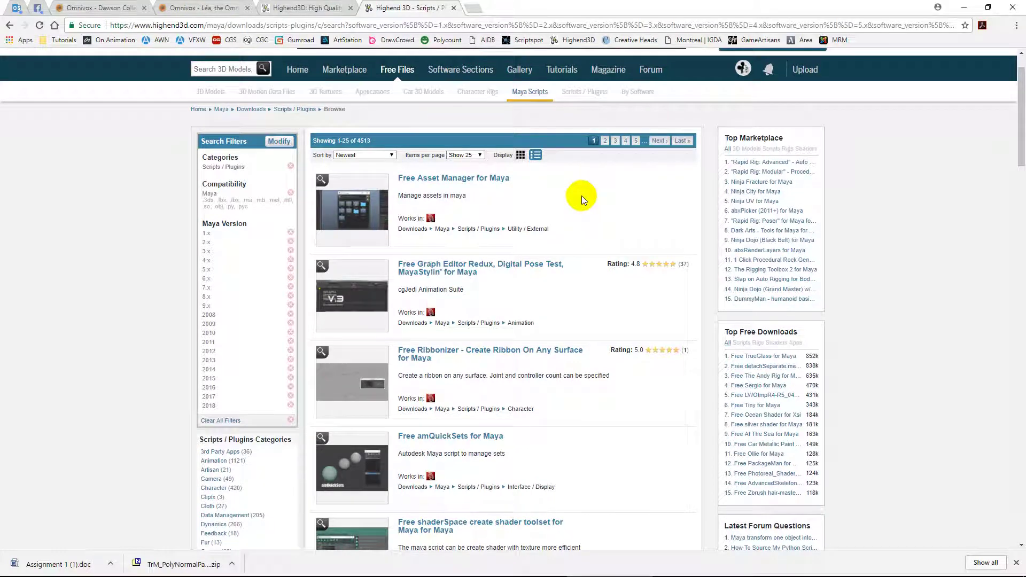
{"action": "mouse_move", "coordinate": [743, 69]}
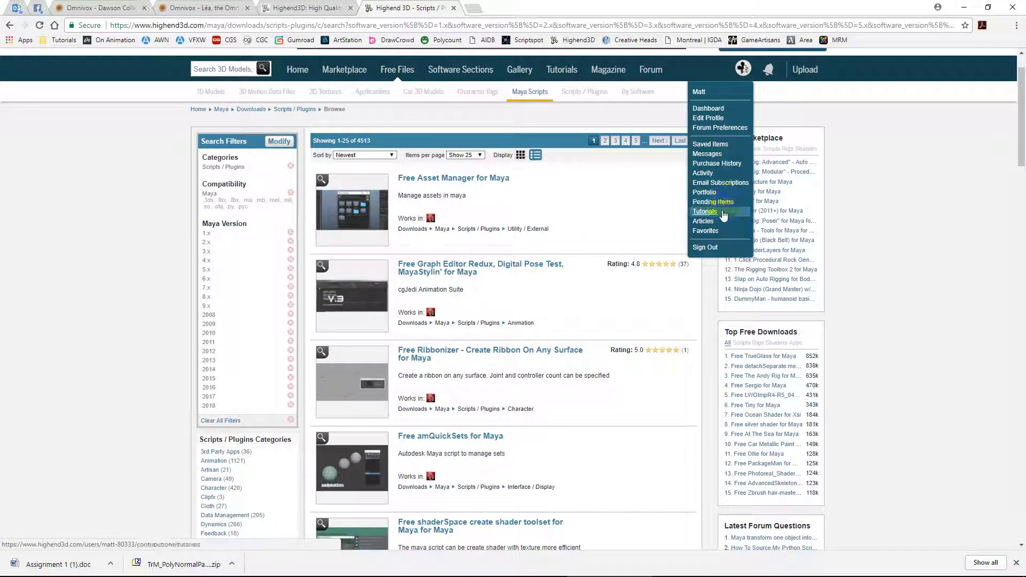
{"action": "left_click", "coordinate": [706, 231]}
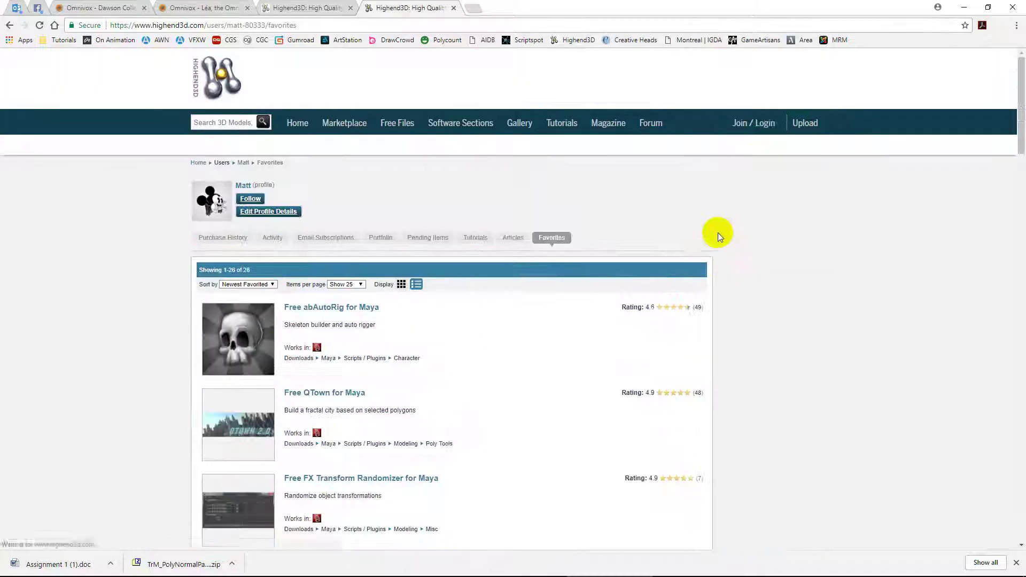
{"action": "scroll", "coordinate": [572, 246], "scroll_direction": "down", "scroll_amount": 3}
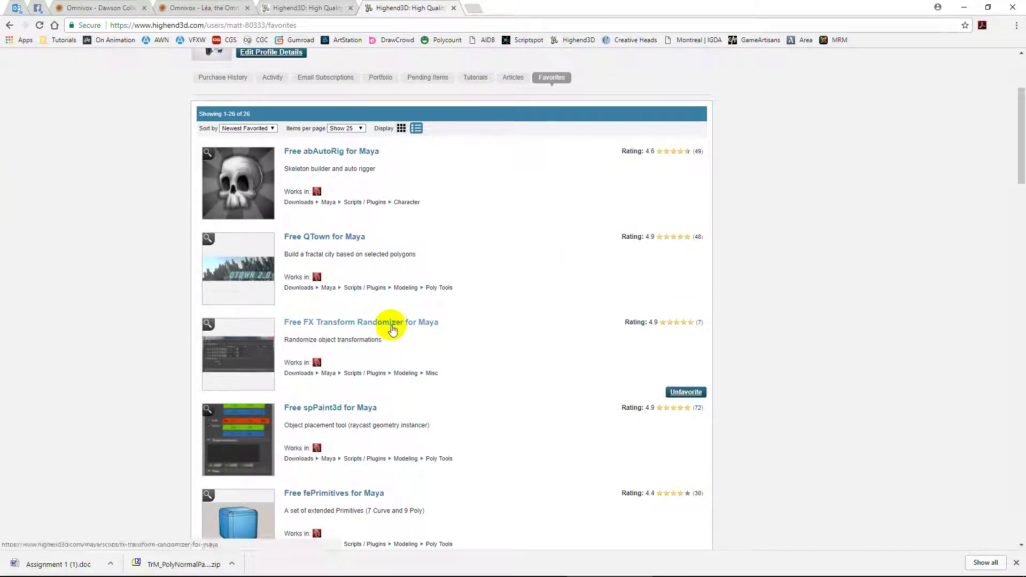
{"action": "left_click", "coordinate": [393, 328]}
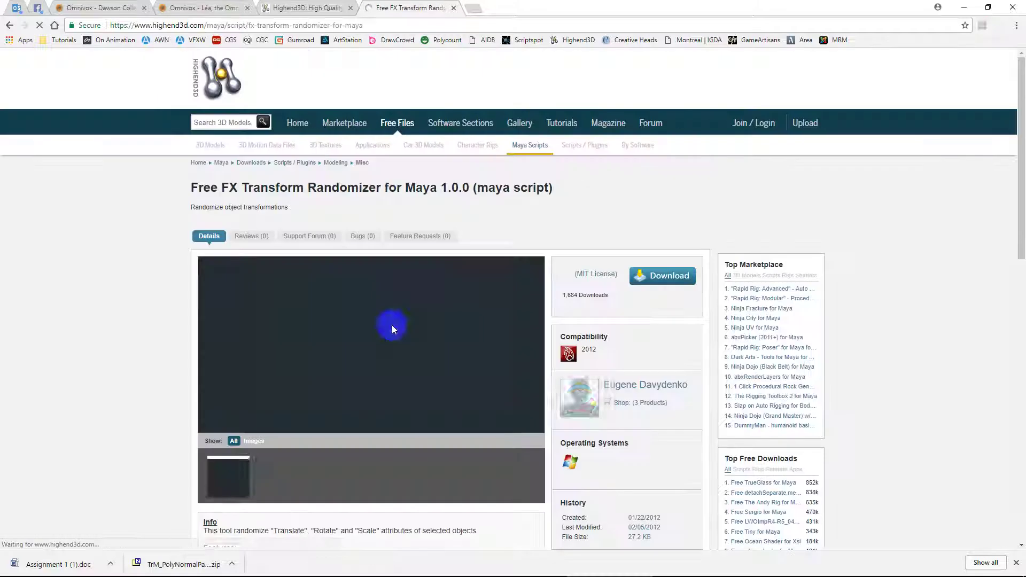
{"action": "scroll", "coordinate": [435, 326], "scroll_direction": "down", "scroll_amount": 2}
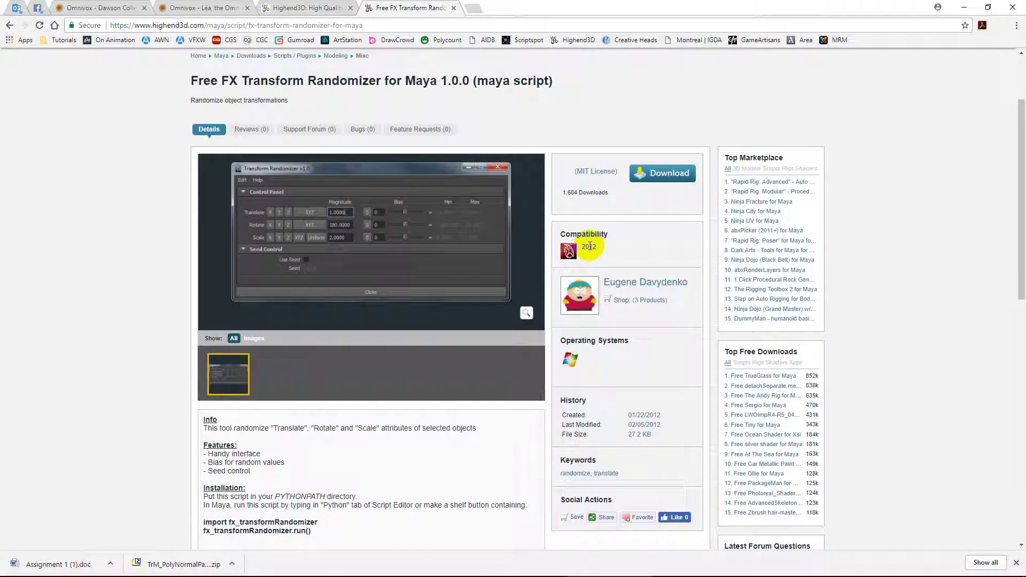
Save the linked script file fx_transformRandomizer.py to the Downloads folder on Data (D:).
{"action": "left_click", "coordinate": [663, 173]}
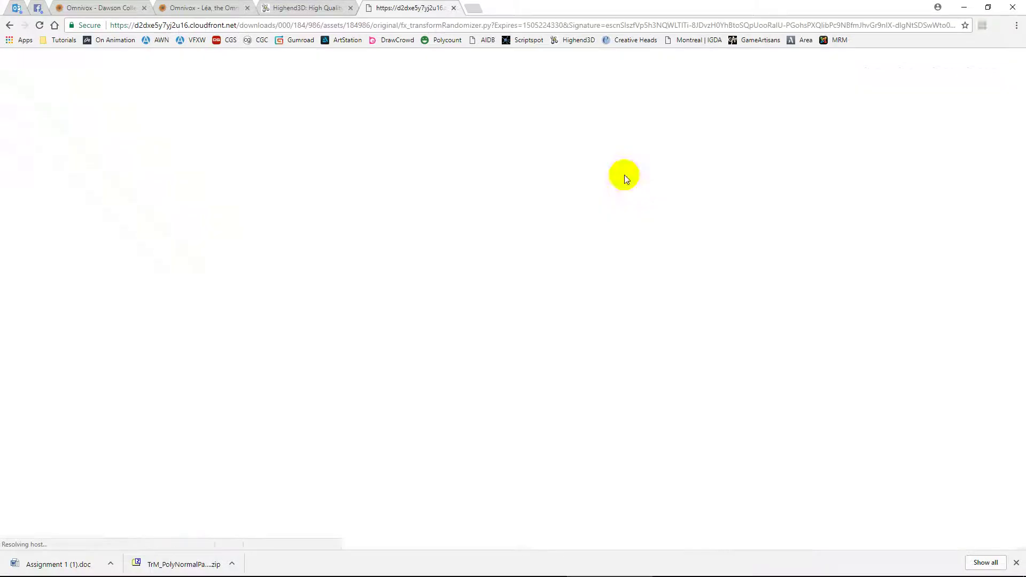
{"action": "left_click", "coordinate": [9, 26]}
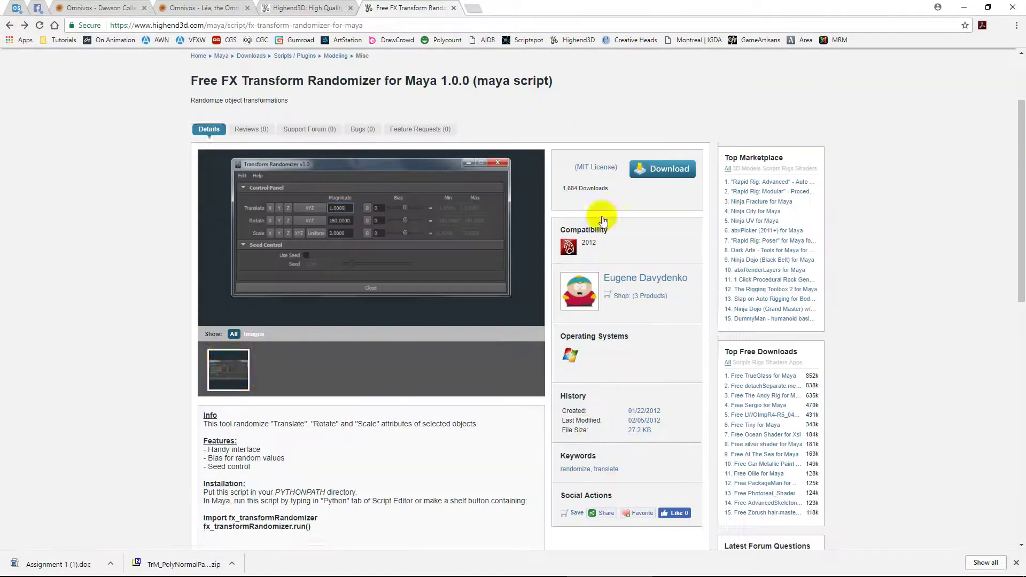
{"action": "right_click", "coordinate": [653, 168]}
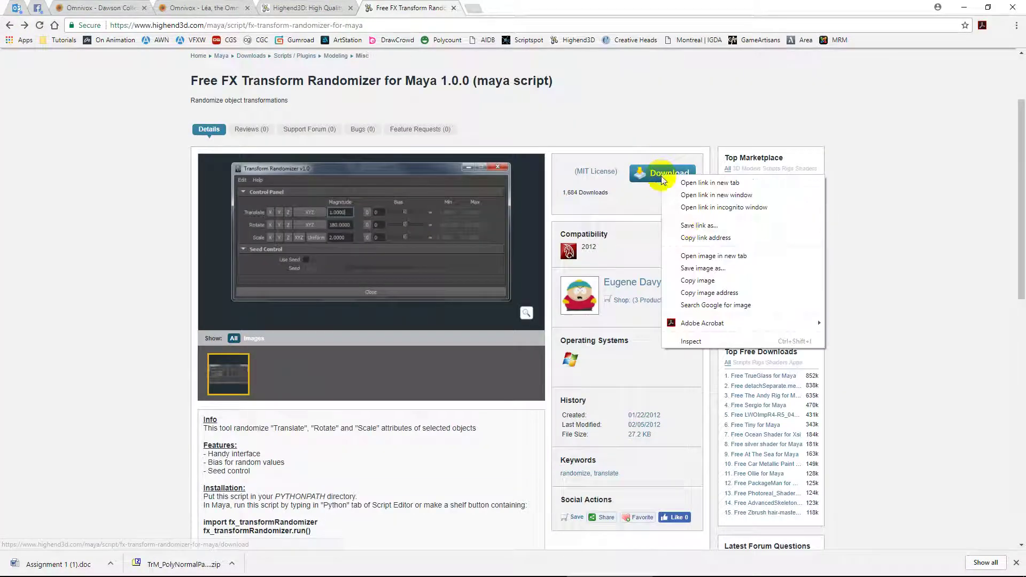
{"action": "left_click", "coordinate": [685, 222]}
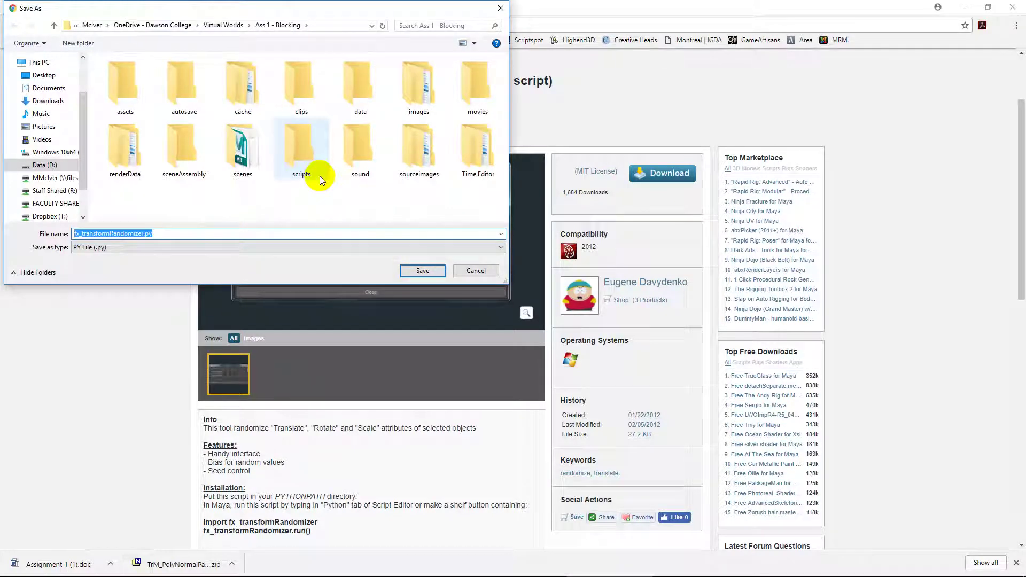
{"action": "left_click", "coordinate": [92, 25]}
{"action": "left_click", "coordinate": [127, 28]}
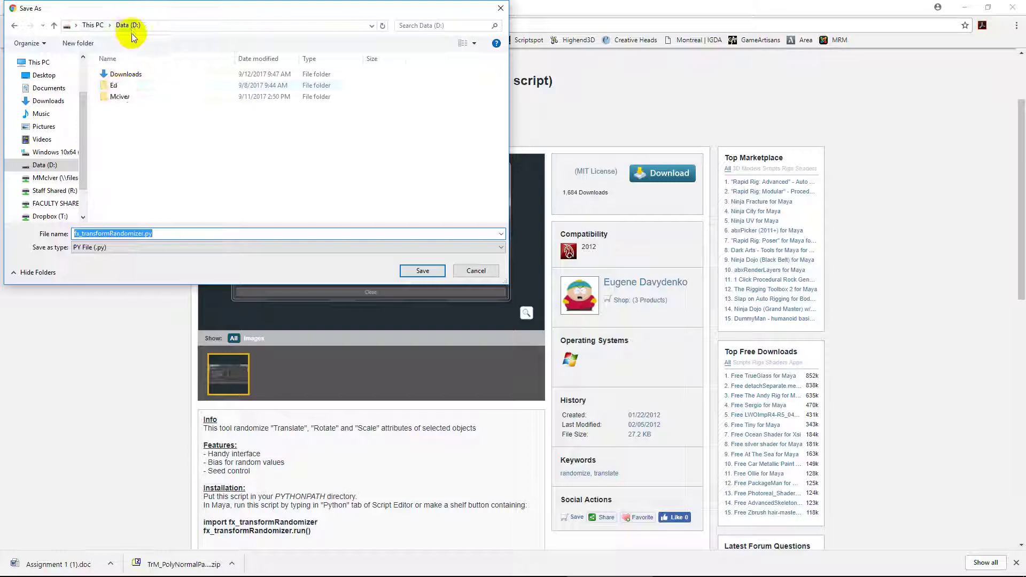
{"action": "double_click", "coordinate": [130, 75]}
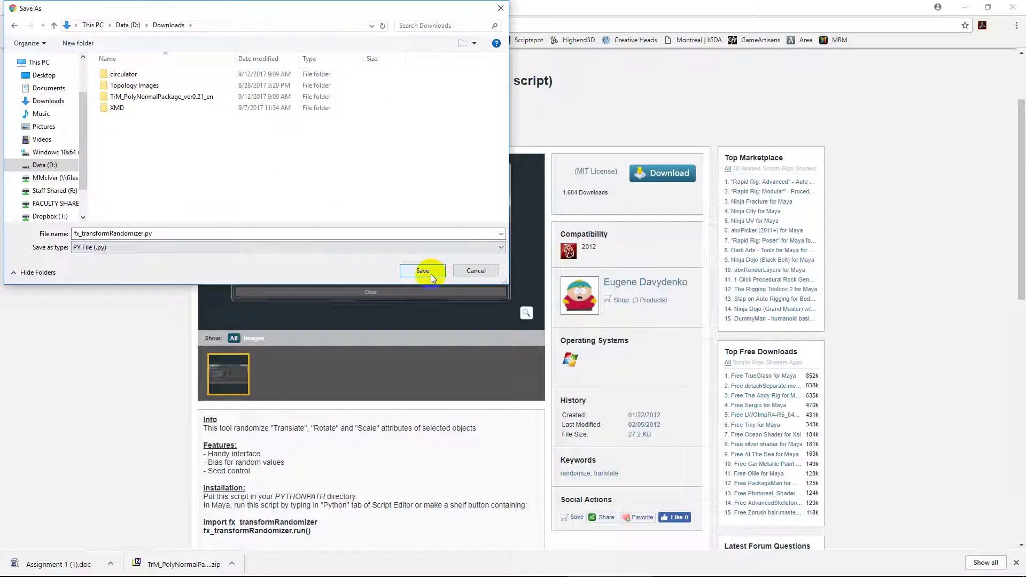
{"action": "left_click", "coordinate": [423, 271]}
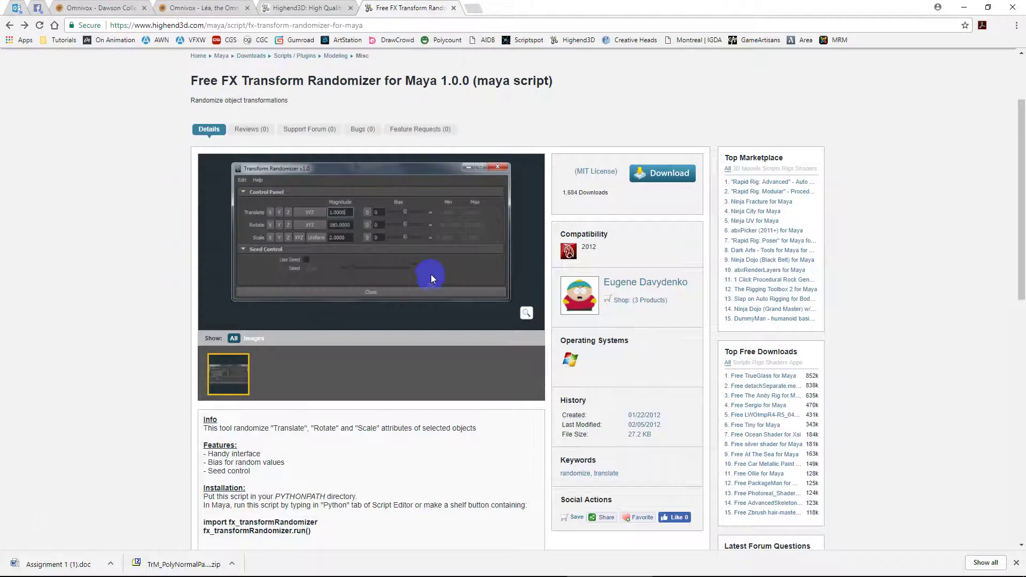
Read the info and installation instructions on the FX Transform Randomizer page.
{"action": "scroll", "coordinate": [428, 280], "scroll_direction": "down", "scroll_amount": 2}
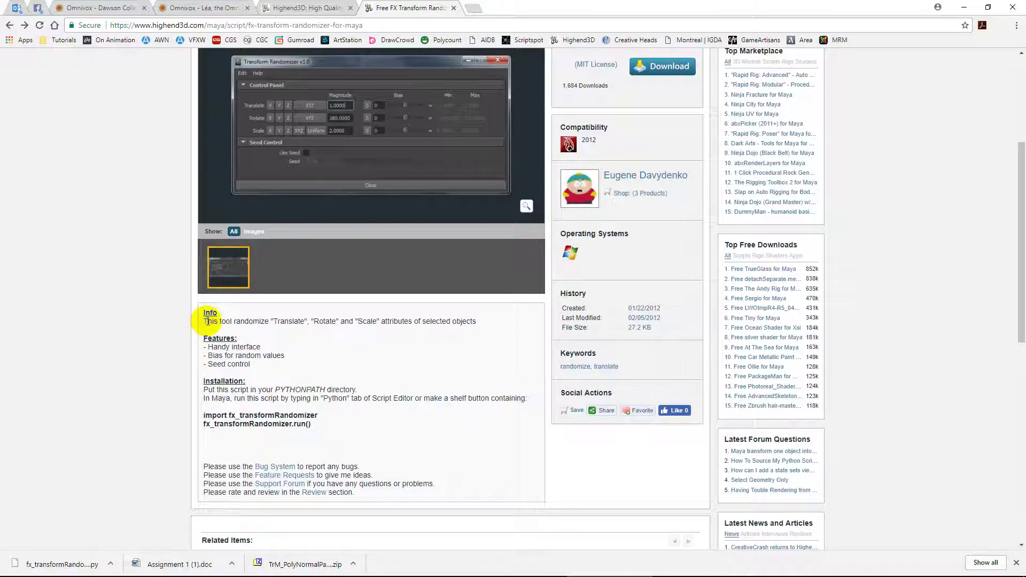
{"action": "left_click_drag", "start_coordinate": [208, 322], "coordinate": [401, 426]}
{"action": "left_click", "coordinate": [338, 417]}
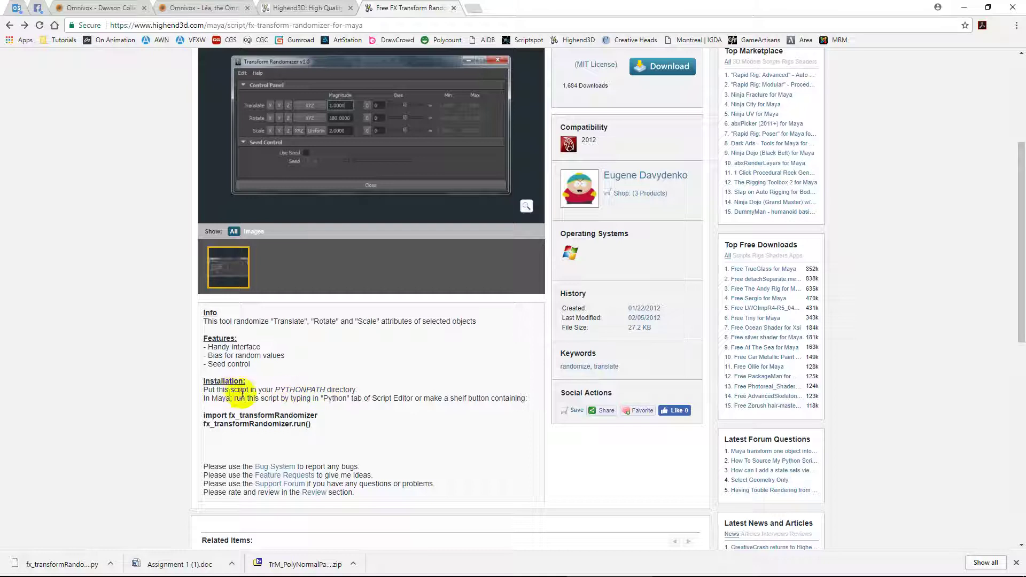
Switch to File Explorer and examine the prefs, scripts and presets folders under Documents > maya > 2017 for a Python directory.
{"action": "key", "text": "super"}
{"action": "left_click", "coordinate": [195, 566]}
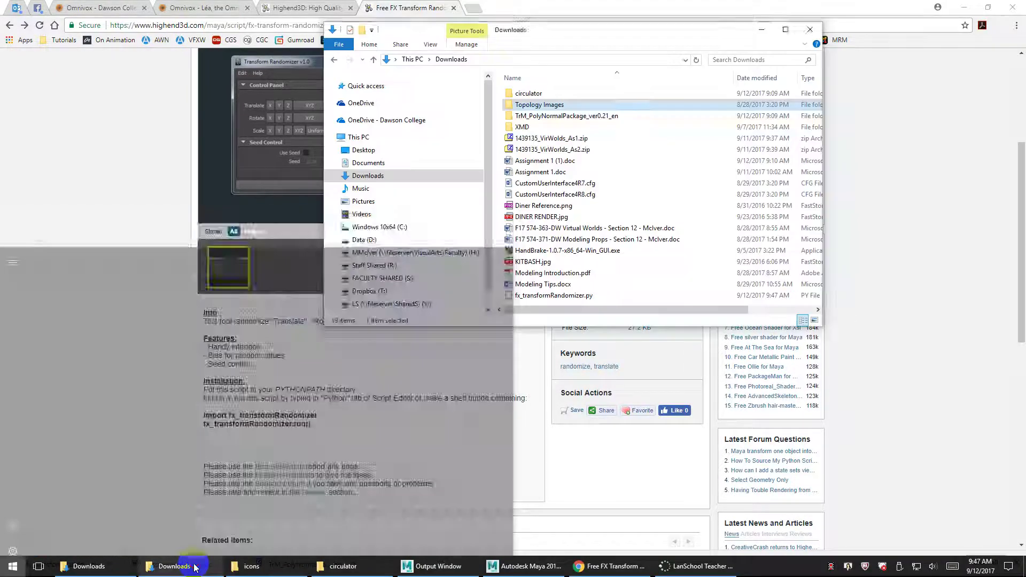
{"action": "key", "text": "super"}
{"action": "left_click", "coordinate": [251, 566]}
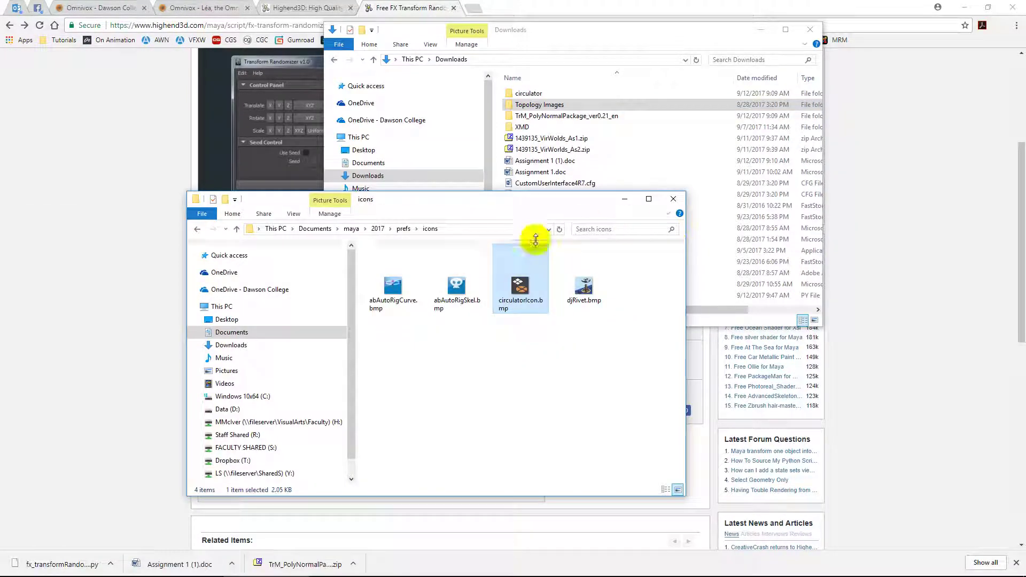
{"action": "left_click", "coordinate": [381, 228]}
{"action": "double_click", "coordinate": [394, 263]}
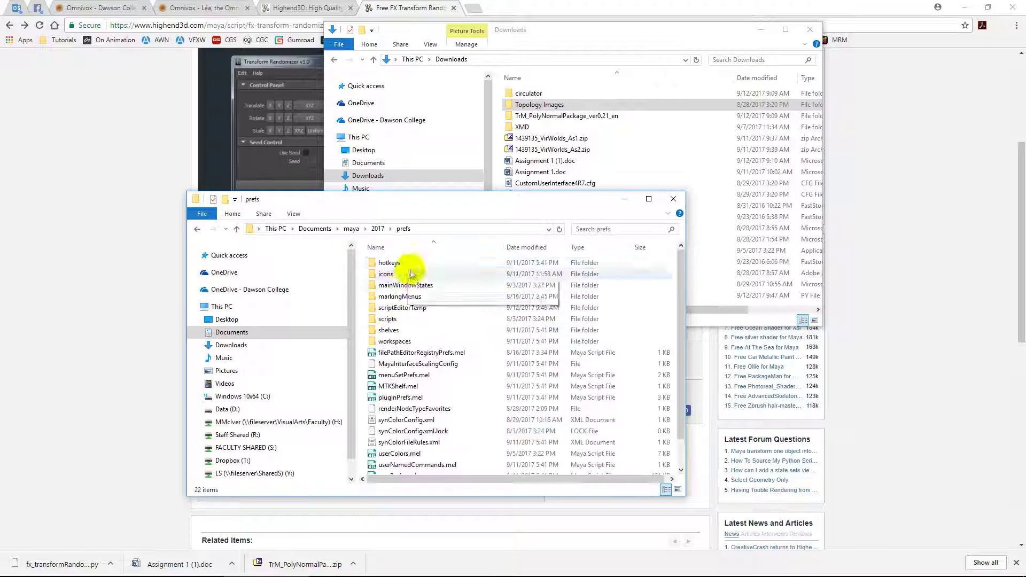
{"action": "left_click", "coordinate": [378, 228]}
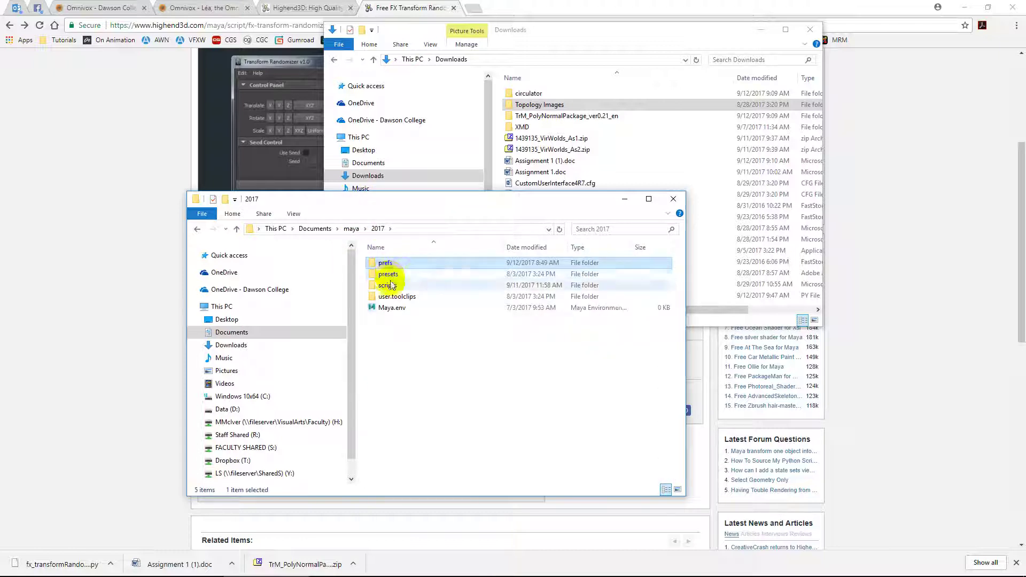
{"action": "double_click", "coordinate": [392, 285]}
{"action": "left_click", "coordinate": [389, 229]}
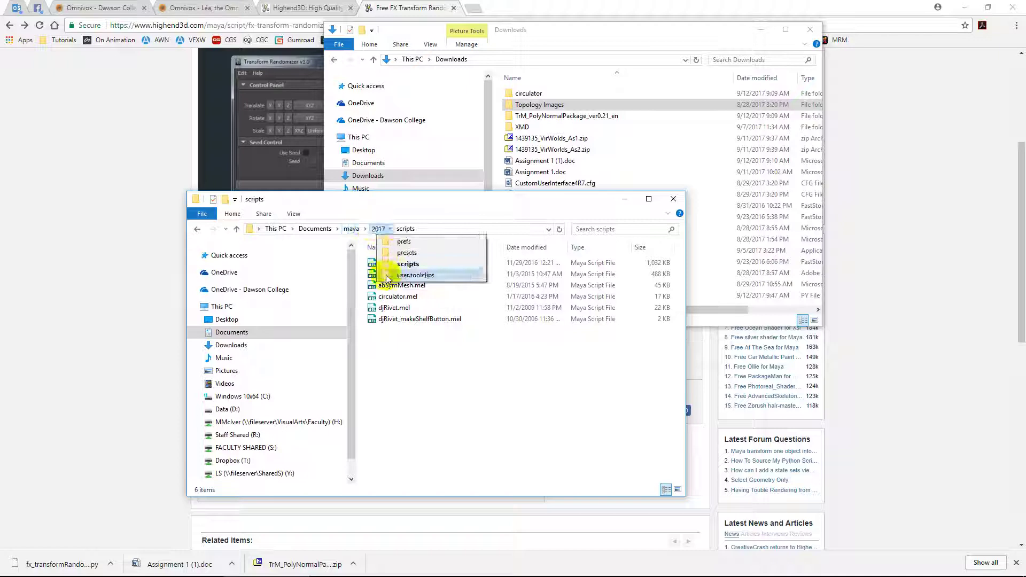
{"action": "left_click", "coordinate": [377, 228]}
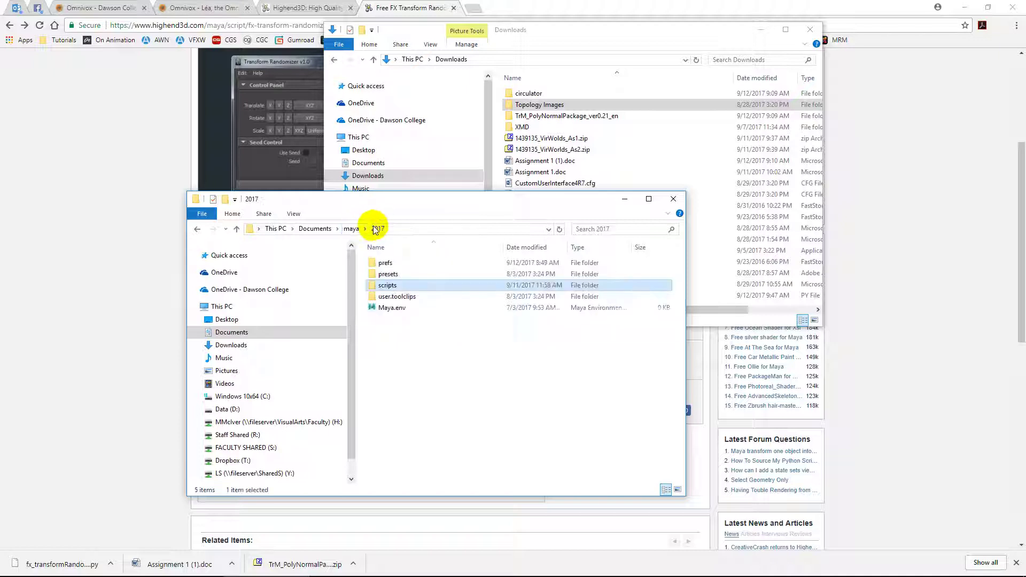
{"action": "double_click", "coordinate": [389, 275]}
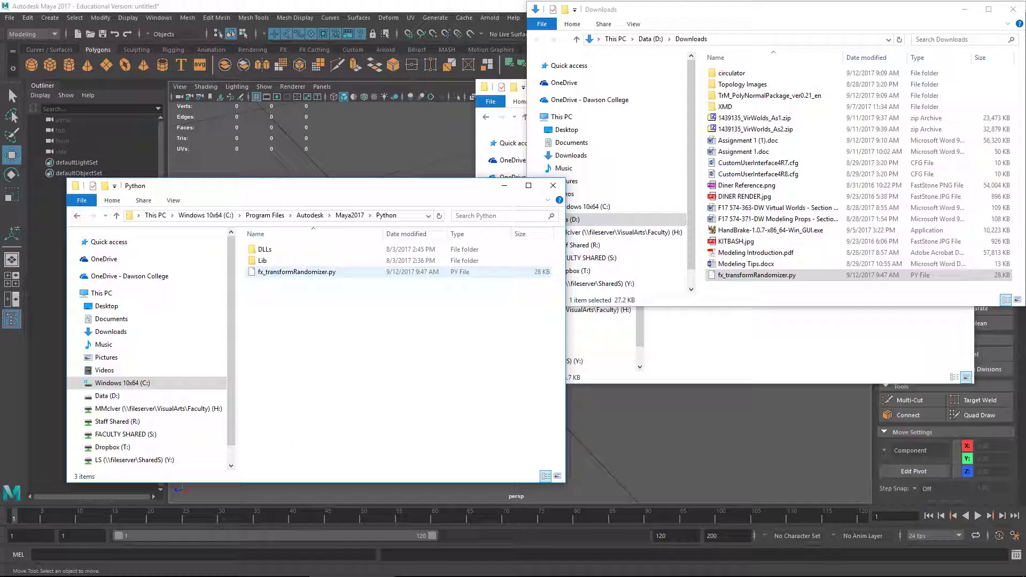
Display the full path of the Maya2017 Python folder that contains fx_transformRandomizer.py.
{"action": "key", "text": "super"}
{"action": "key", "text": "super"}
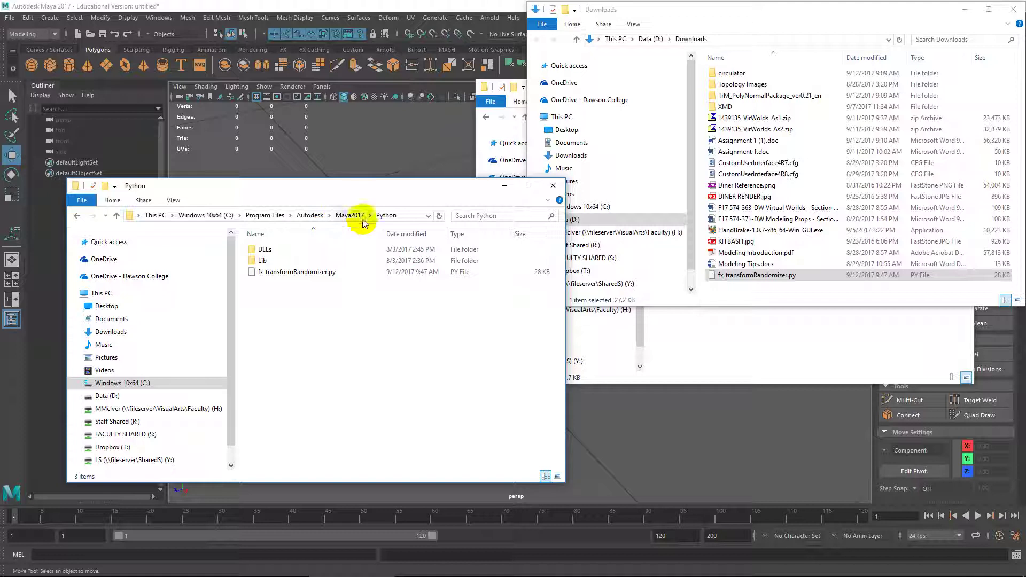
{"action": "left_click", "coordinate": [407, 216]}
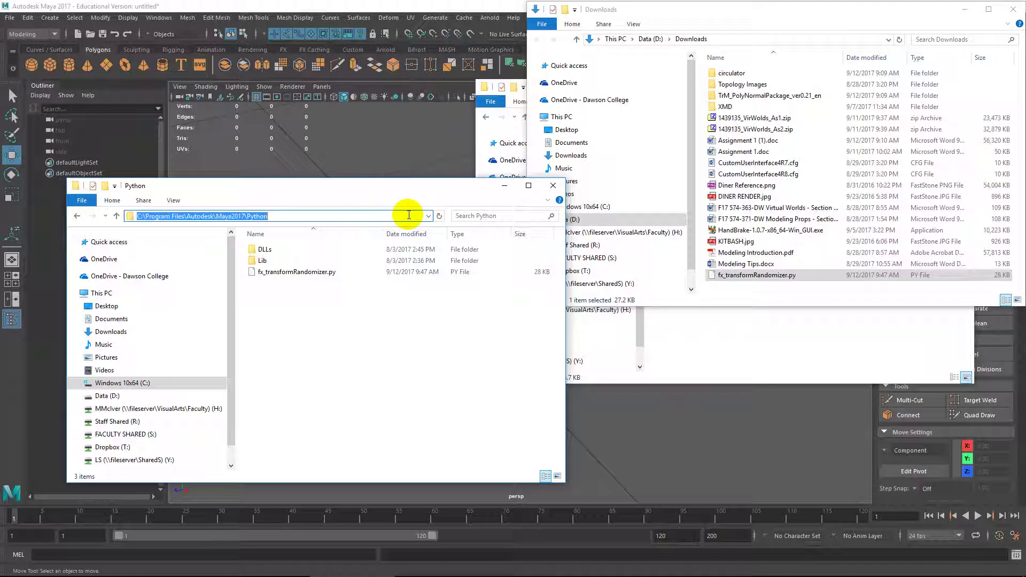
{"action": "left_click", "coordinate": [305, 216]}
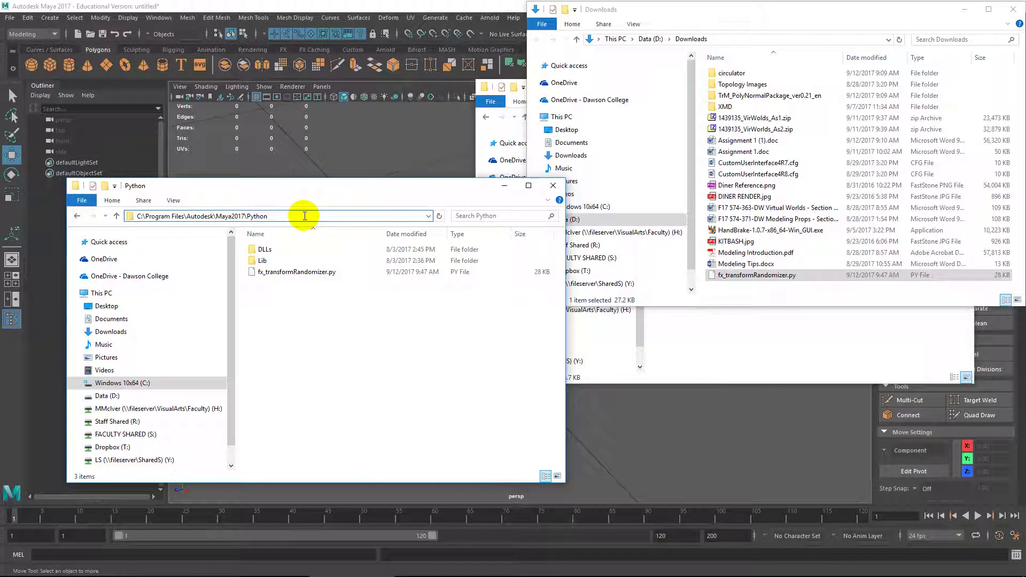
Switch to Chrome, highlight the import and run lines for fx_transformRandomizer, and go back to the Highend3D favorites list.
{"action": "key", "text": "super"}
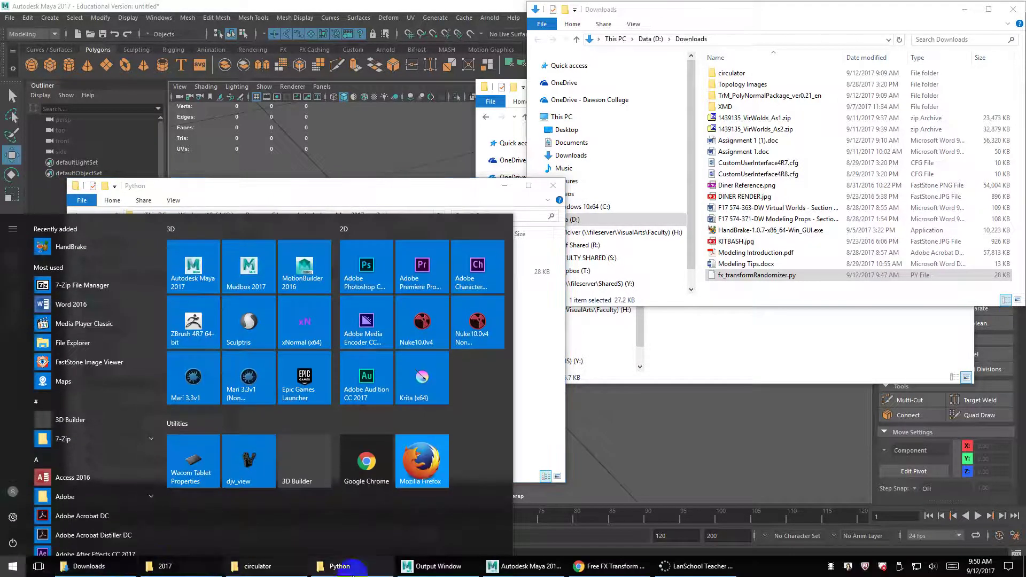
{"action": "left_click", "coordinate": [609, 575]}
{"action": "scroll", "coordinate": [380, 423], "scroll_direction": "down", "scroll_amount": 1}
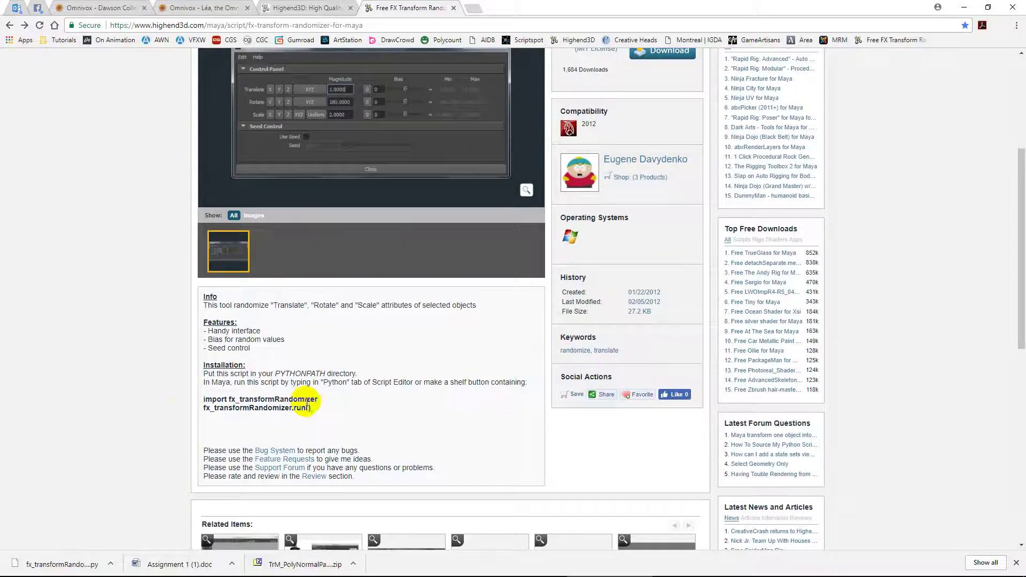
{"action": "left_click_drag", "start_coordinate": [311, 408], "coordinate": [200, 398]}
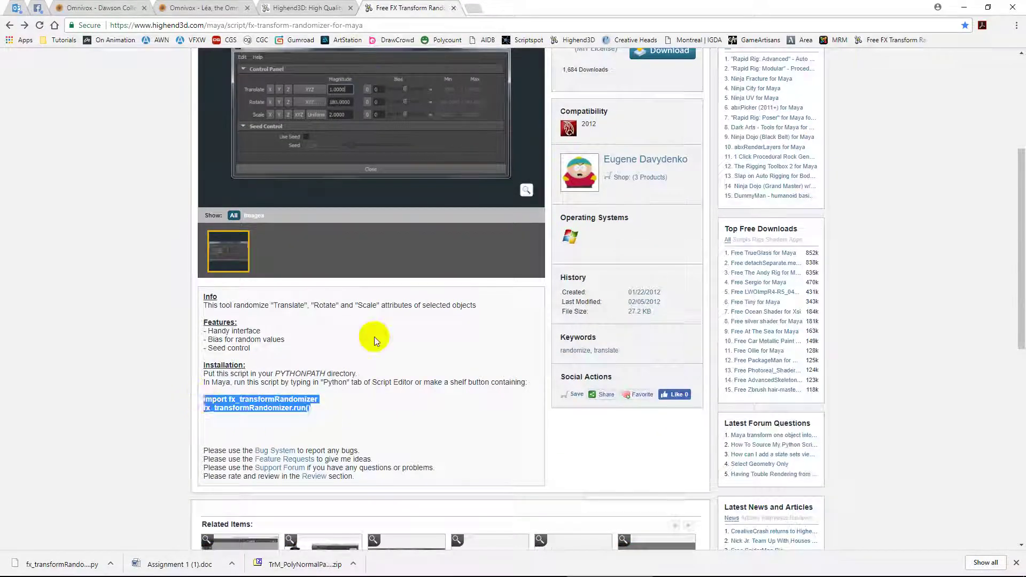
{"action": "scroll", "coordinate": [396, 312], "scroll_direction": "up", "scroll_amount": 5}
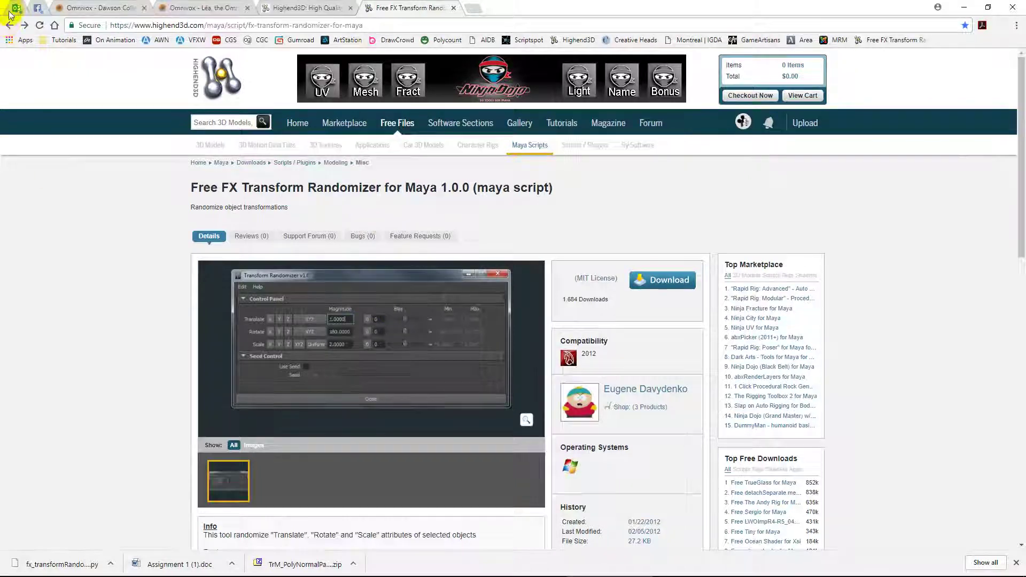
{"action": "left_click", "coordinate": [9, 25]}
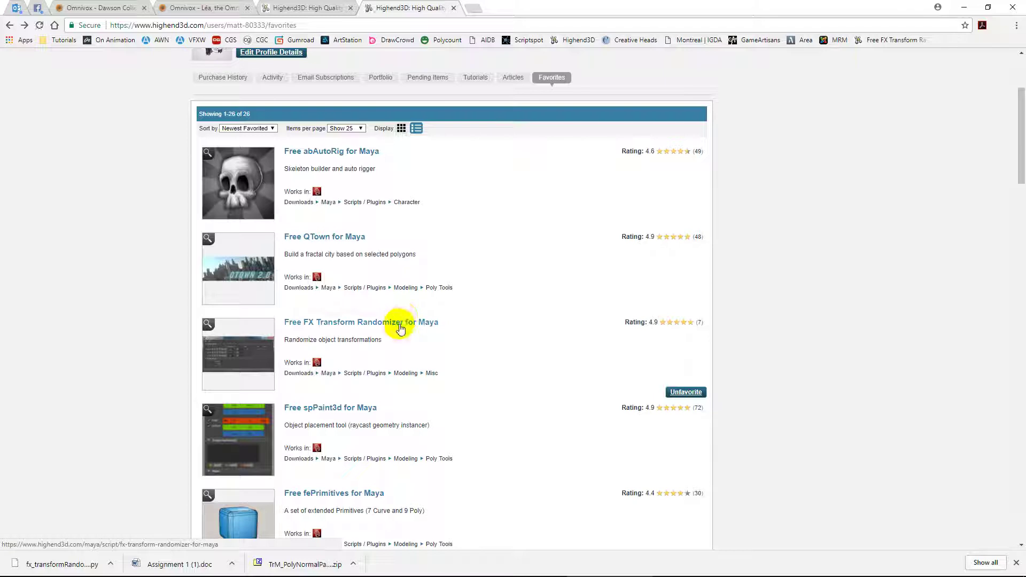
Open the Free FX Transform Randomizer page in its own tab, skim the other favorites, and display that page.
{"action": "middle_click", "coordinate": [403, 326]}
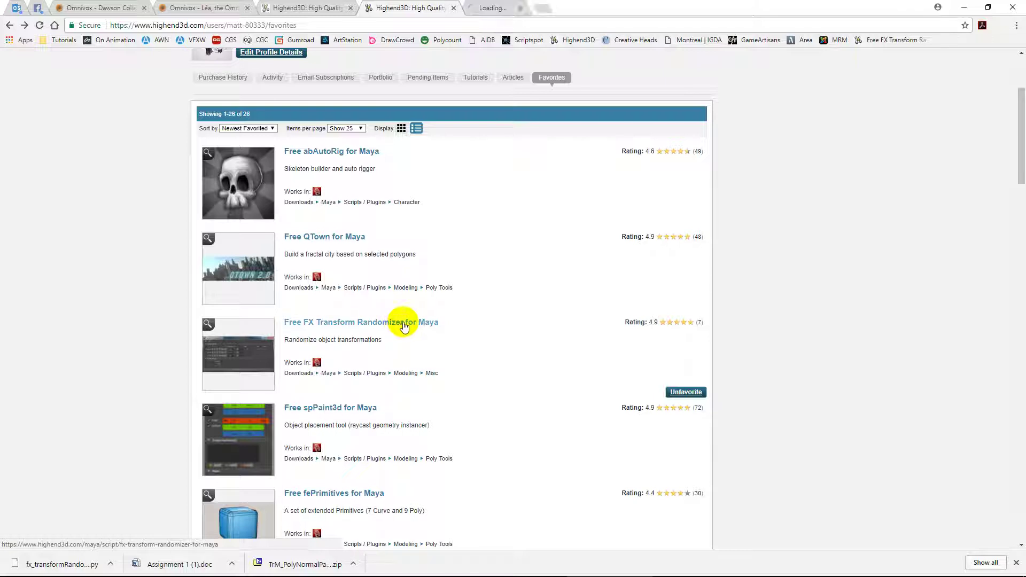
{"action": "scroll", "coordinate": [459, 324], "scroll_direction": "down", "scroll_amount": 6}
{"action": "scroll", "coordinate": [459, 323], "scroll_direction": "down", "scroll_amount": 5}
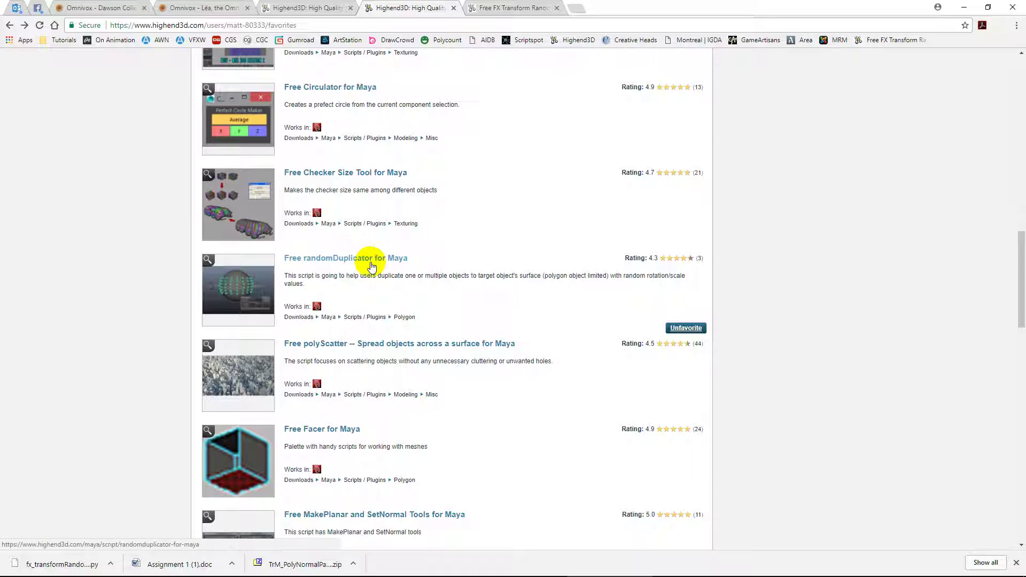
{"action": "scroll", "coordinate": [370, 264], "scroll_direction": "down", "scroll_amount": 4}
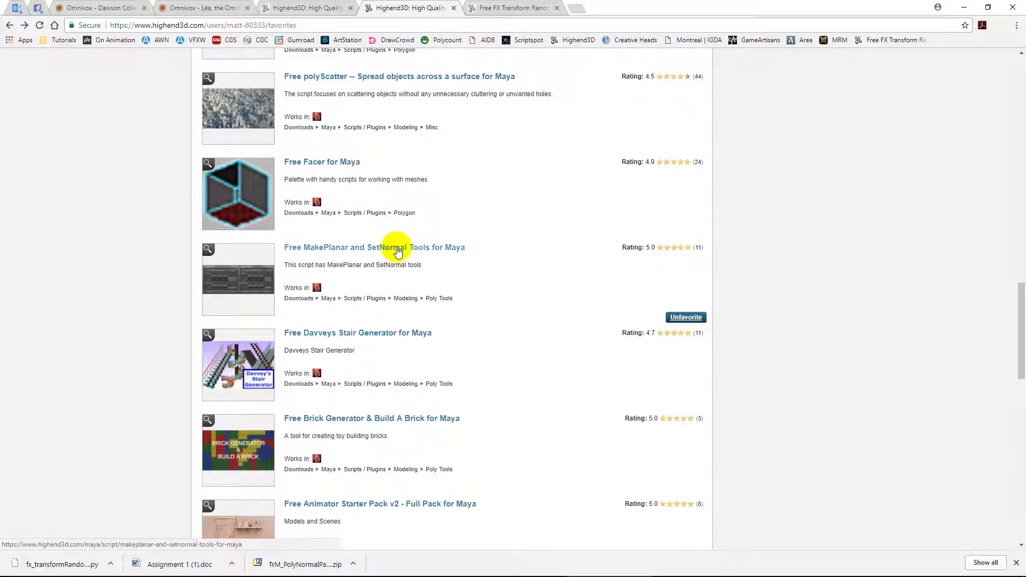
{"action": "left_click", "coordinate": [488, 8]}
Switch to Maya 2017, open the Script Editor, and set its input area to Python.
{"action": "key", "text": "super"}
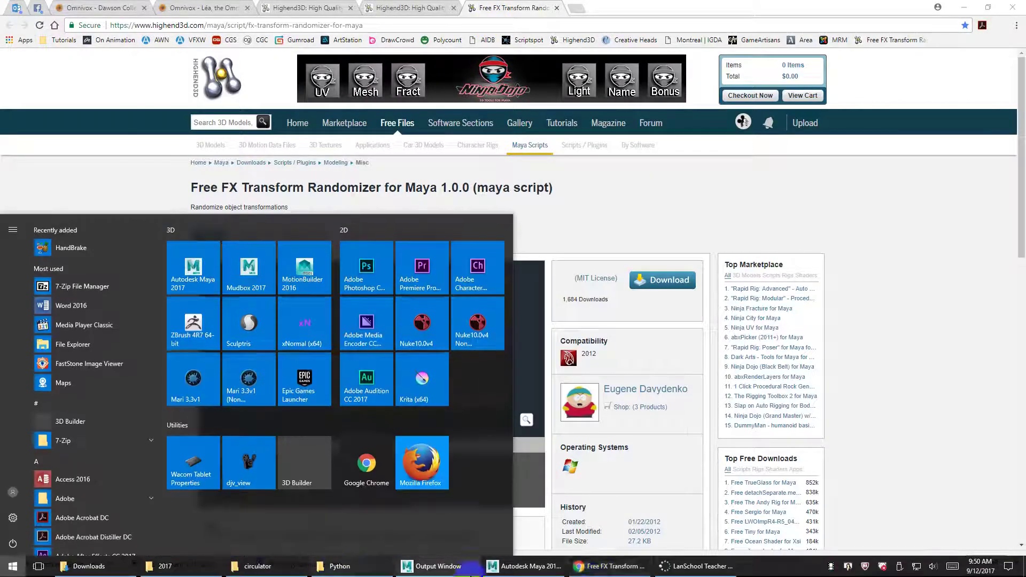
{"action": "mouse_move", "coordinate": [581, 571]}
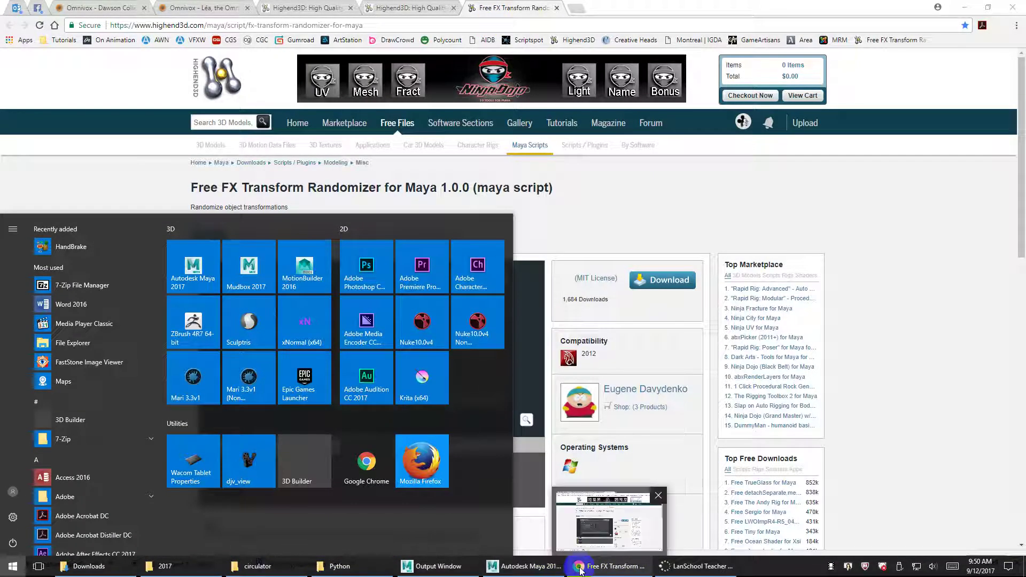
{"action": "left_click", "coordinate": [523, 566]}
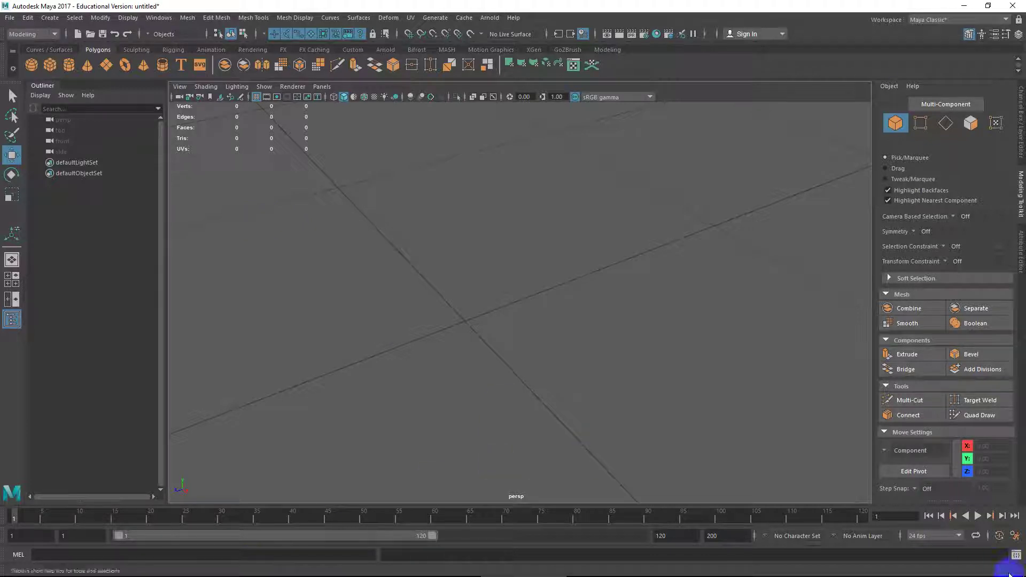
{"action": "left_click", "coordinate": [1016, 555]}
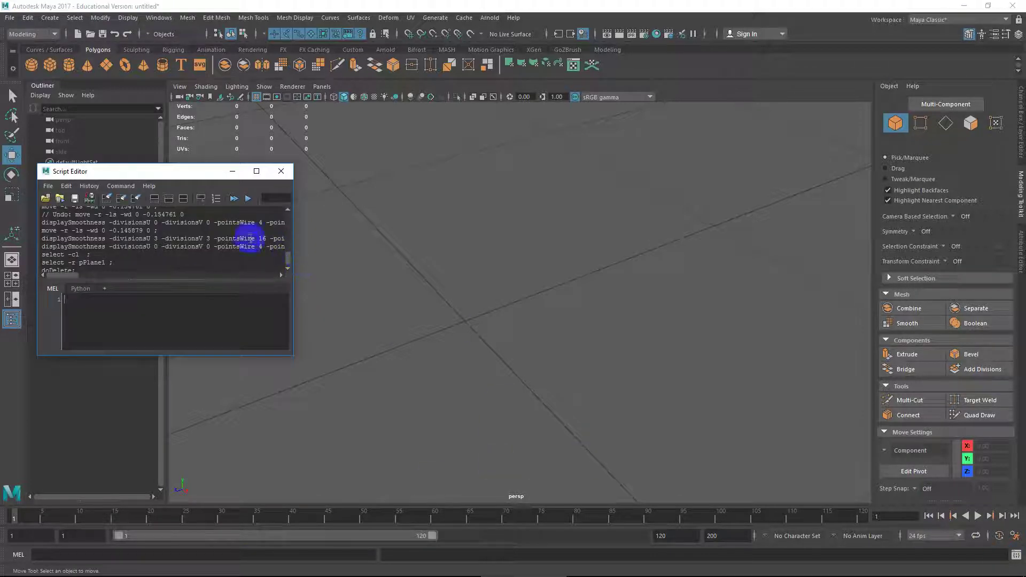
{"action": "left_click_drag", "start_coordinate": [178, 173], "coordinate": [383, 174]}
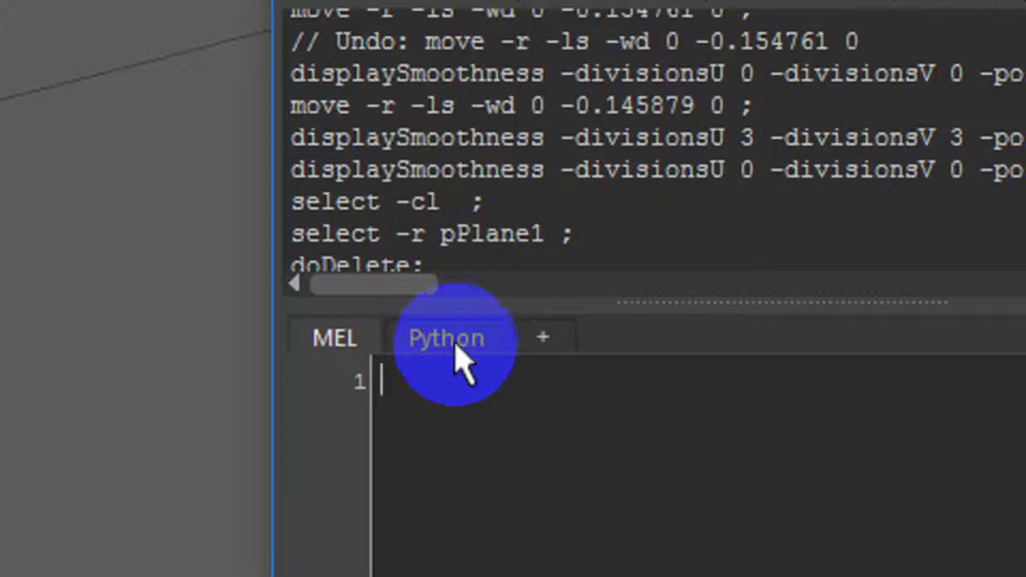
{"action": "left_click", "coordinate": [285, 290]}
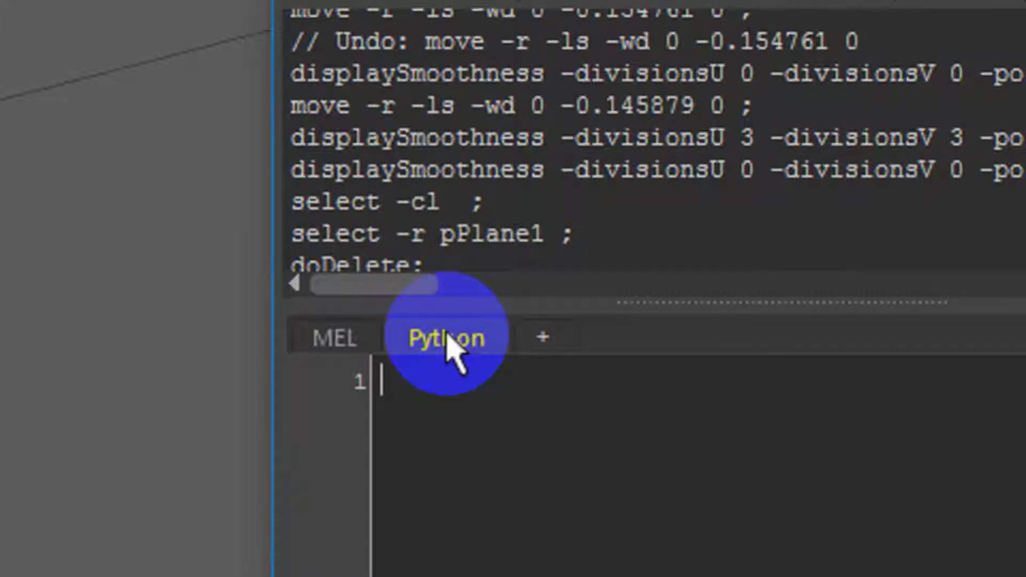
Switch to Chrome and copy the import and run lines for fx_transformRandomizer from the installation instructions.
{"action": "key", "text": "super+Tab"}
{"action": "left_click", "coordinate": [452, 353]}
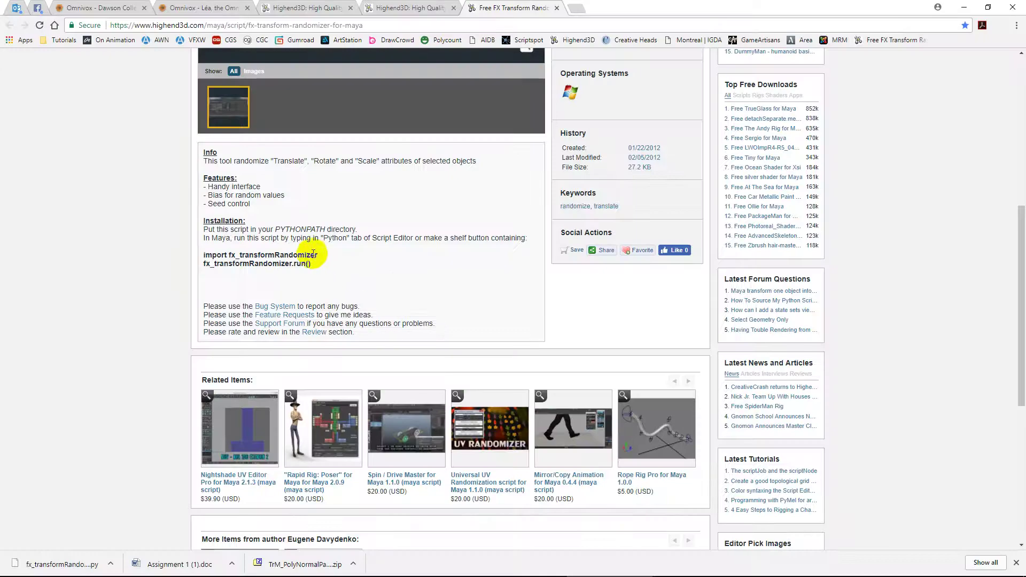
{"action": "left_click_drag", "start_coordinate": [311, 264], "coordinate": [197, 257]}
{"action": "key", "text": "ctrl+c"}
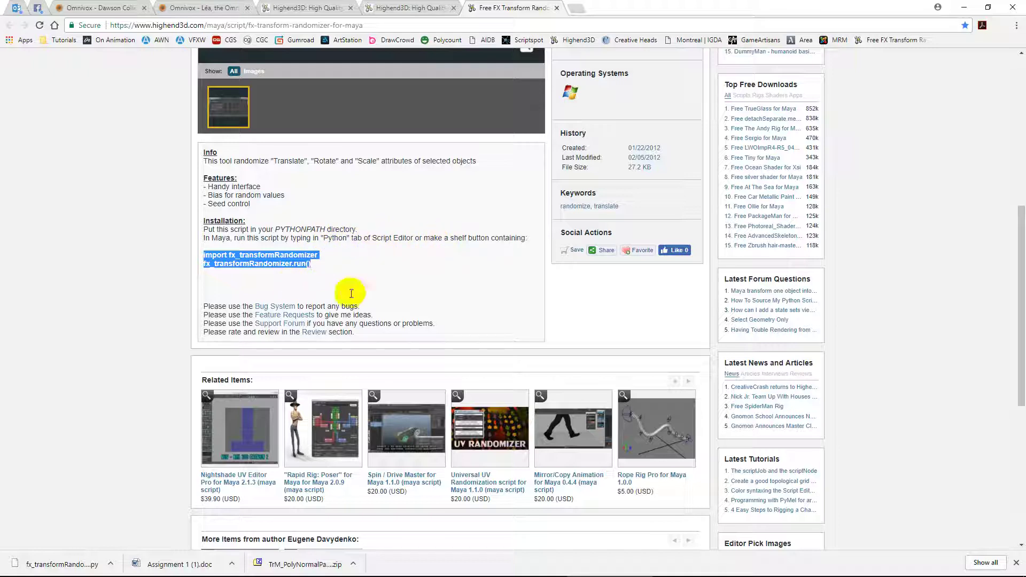
Switch to Maya, paste the fx_transformRandomizer import and run lines as Python code, and execute them.
{"action": "key", "text": "super"}
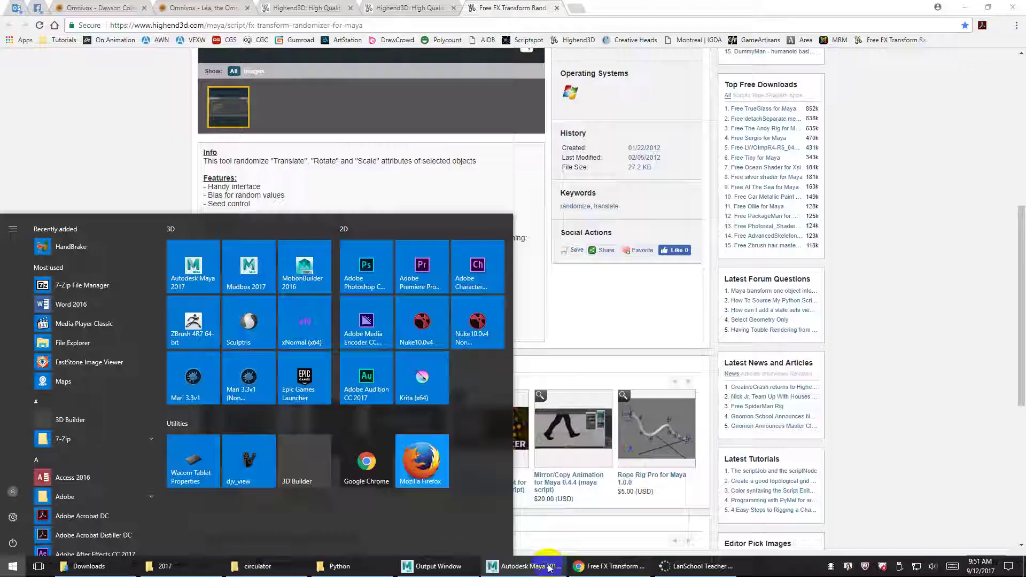
{"action": "left_click", "coordinate": [549, 567]}
{"action": "key", "text": "ctrl+v"}
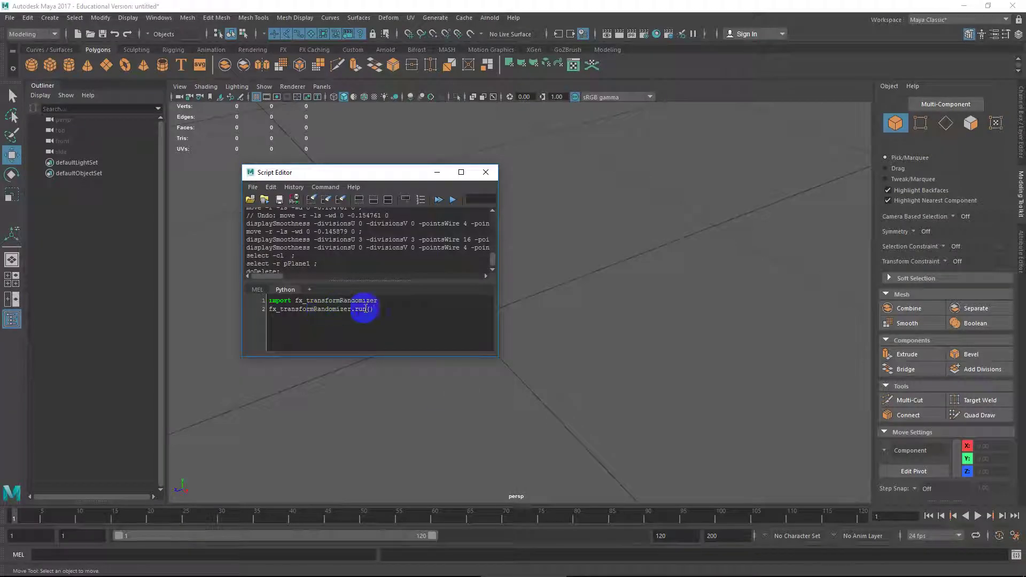
{"action": "left_click", "coordinate": [452, 201]}
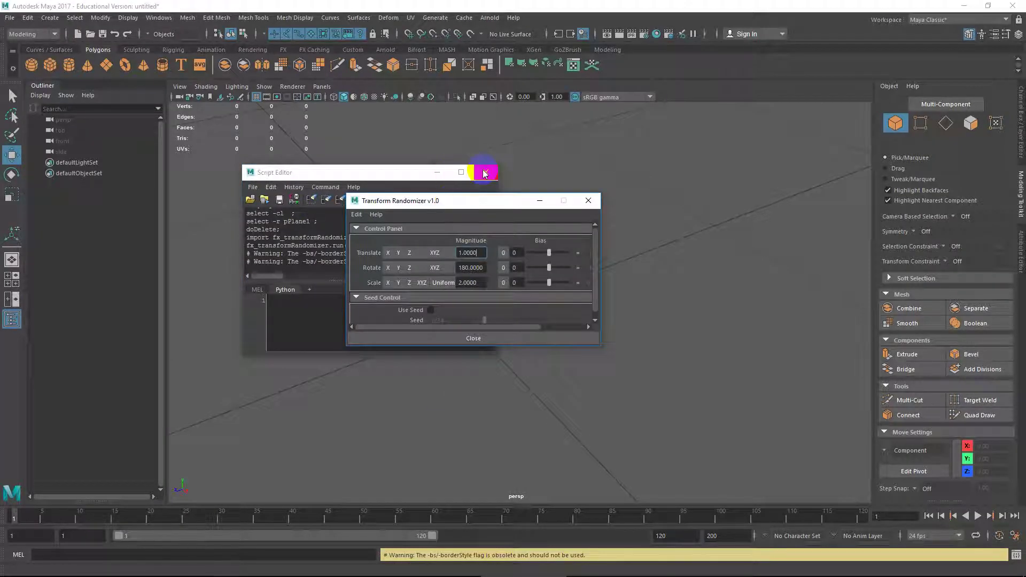
Close the Script Editor, then enlarge the Transform Randomizer window and move it clear of the viewport's center.
{"action": "left_click", "coordinate": [485, 173]}
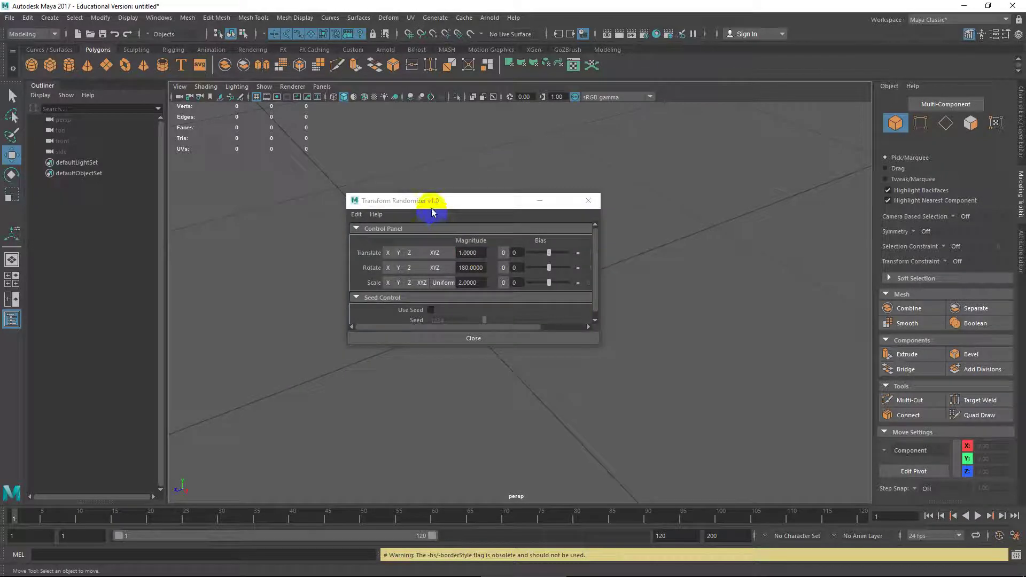
{"action": "left_click_drag", "start_coordinate": [424, 200], "coordinate": [123, 150]}
{"action": "left_click_drag", "start_coordinate": [447, 273], "coordinate": [447, 262], "text": "alt"}
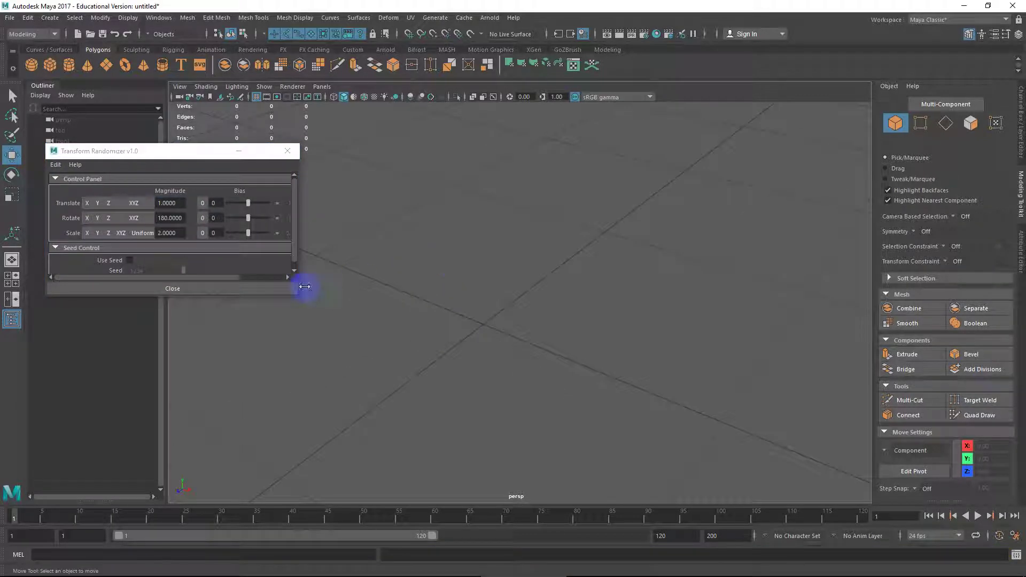
{"action": "left_click_drag", "start_coordinate": [298, 294], "coordinate": [401, 354]}
{"action": "right_click_drag", "start_coordinate": [435, 223], "coordinate": [611, 246], "text": "alt"}
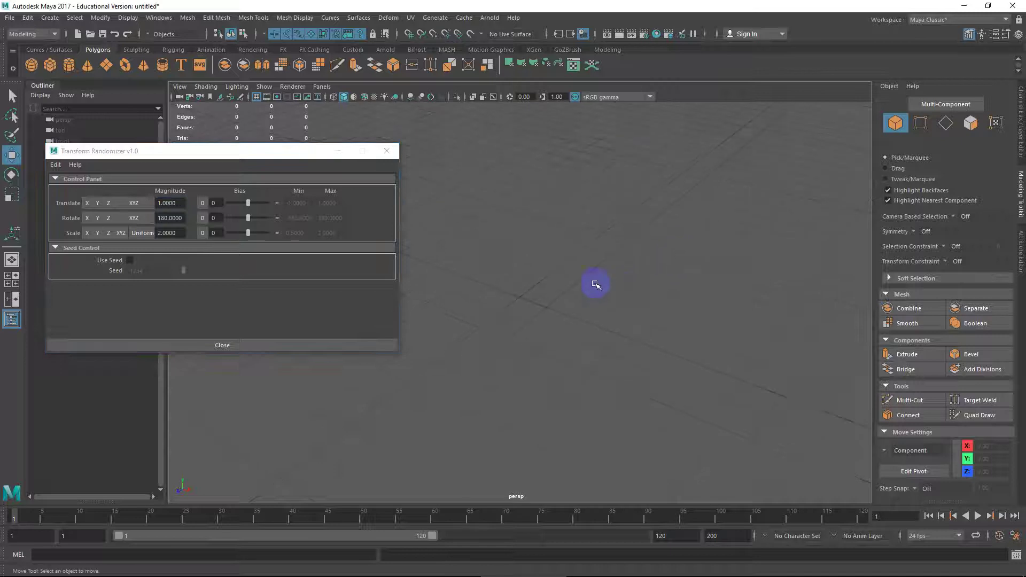
{"action": "right_click_drag", "start_coordinate": [596, 285], "coordinate": [465, 216], "text": "alt"}
{"action": "left_click_drag", "start_coordinate": [243, 160], "coordinate": [200, 252]}
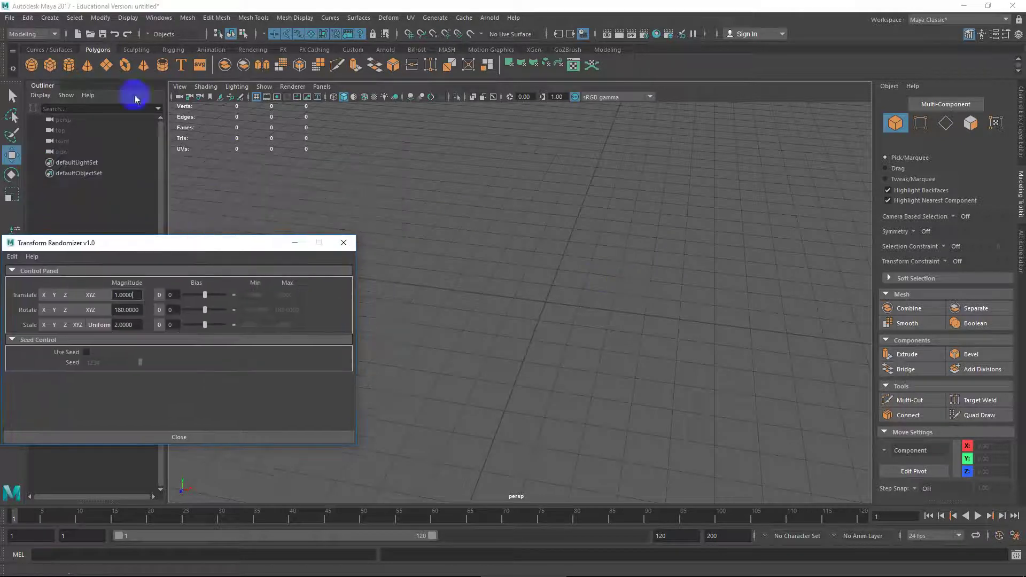
Create a polygon cube moved to about -11.07 in X, and set Duplicate Special's geometry type to Copy.
{"action": "left_click", "coordinate": [49, 64]}
{"action": "left_click_drag", "start_coordinate": [562, 308], "coordinate": [478, 296]}
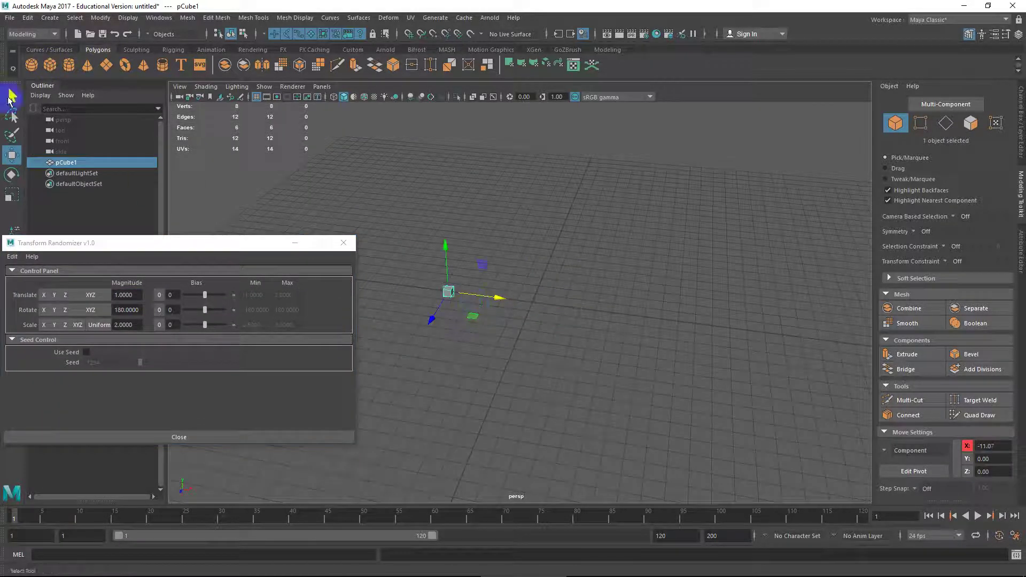
{"action": "left_click", "coordinate": [10, 17]}
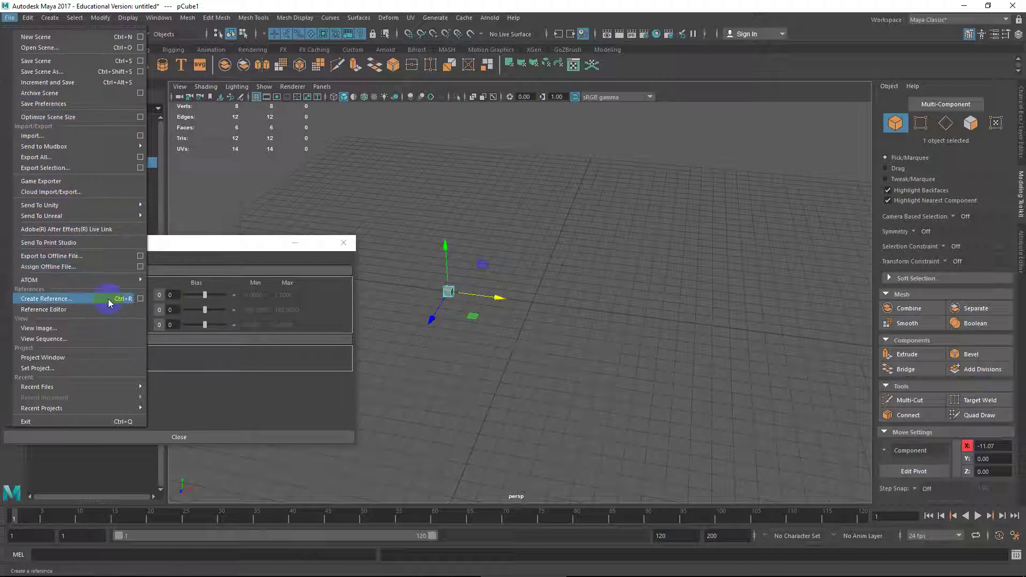
{"action": "left_click", "coordinate": [27, 18]}
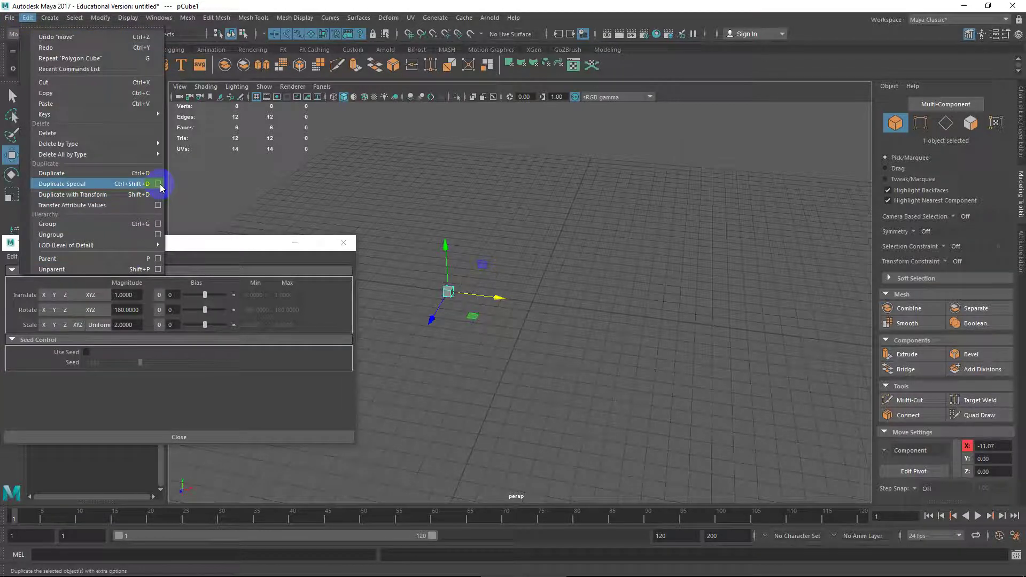
{"action": "left_click", "coordinate": [157, 184]}
{"action": "left_click", "coordinate": [801, 192]}
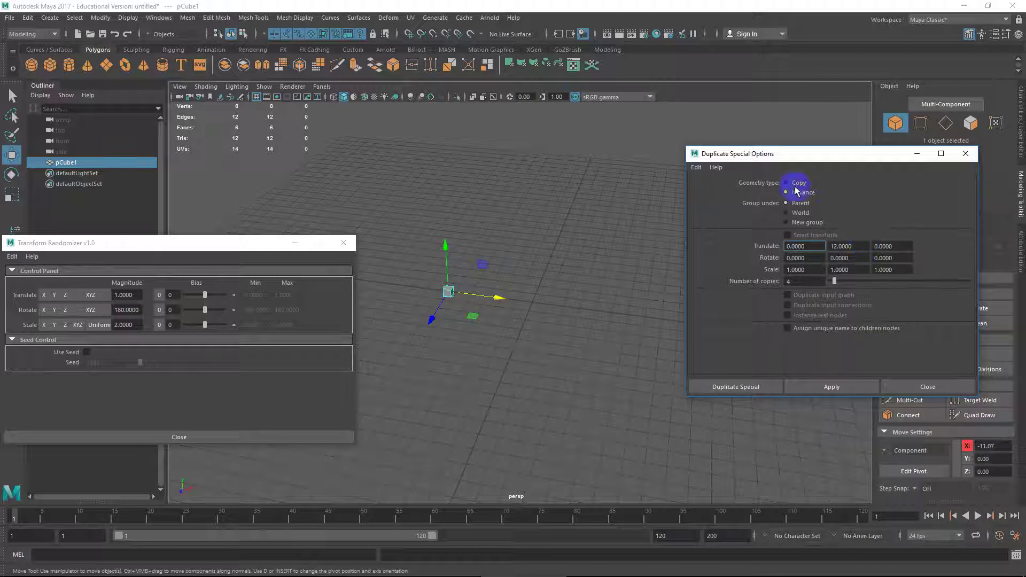
{"action": "left_click", "coordinate": [800, 184]}
{"action": "left_click_drag", "start_coordinate": [848, 248], "coordinate": [778, 247]}
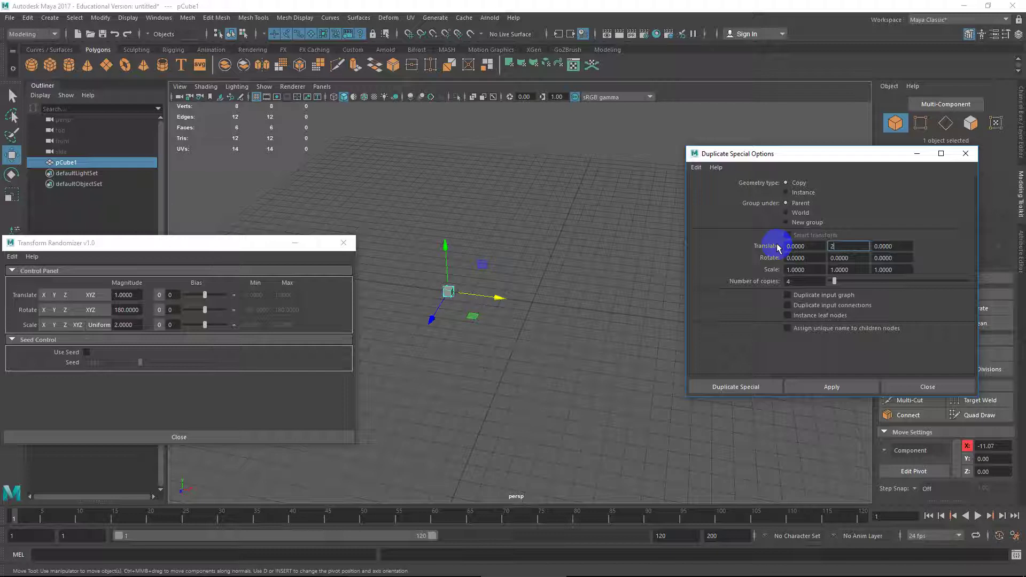
{"action": "left_click", "coordinate": [810, 386]}
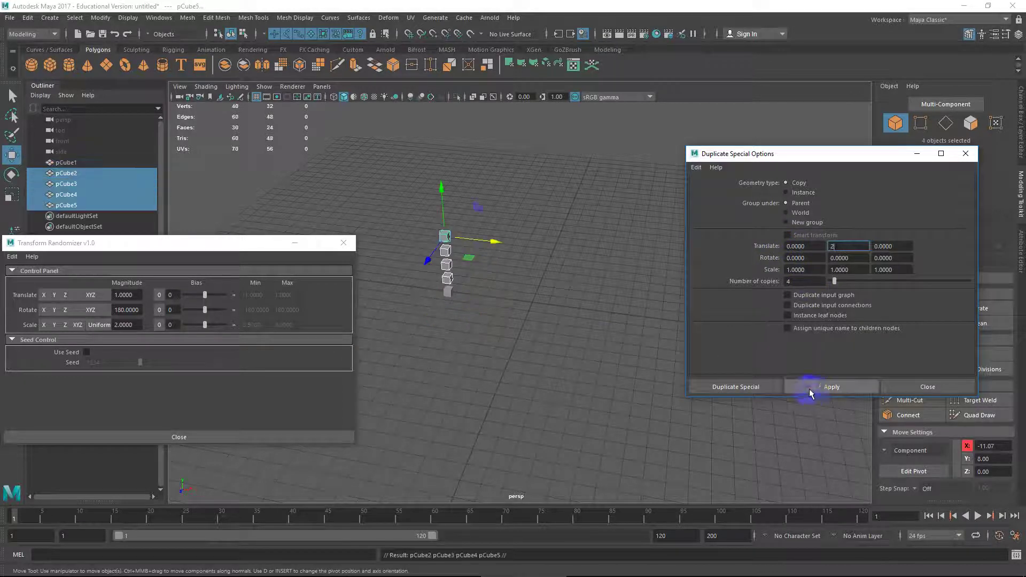
{"action": "key", "text": "ctrl+z"}
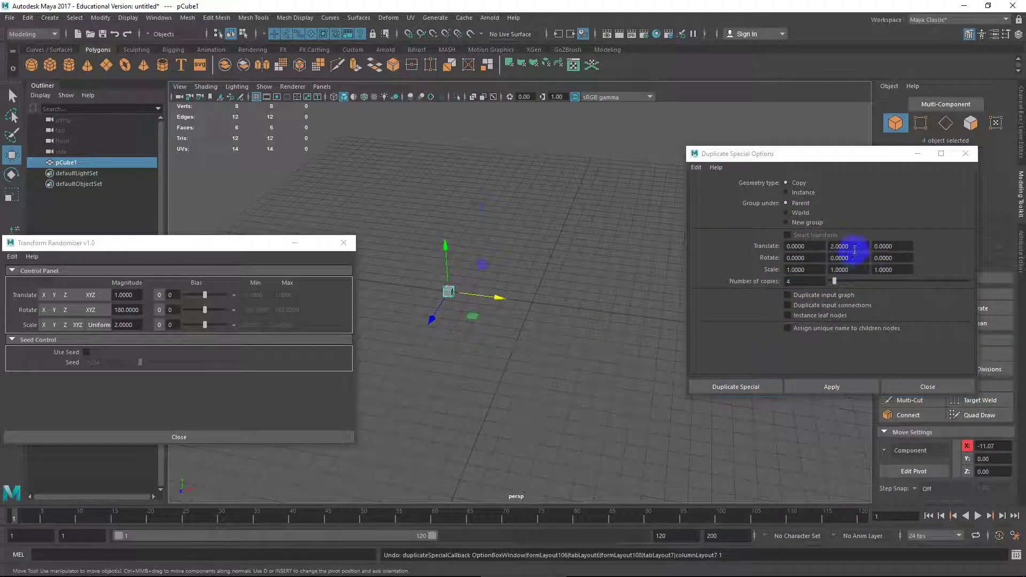
Duplicate the cube into a row of 11 copies using a Duplicate Special translate of 1.1, 0, 0.
{"action": "left_click_drag", "start_coordinate": [855, 249], "coordinate": [724, 244]}
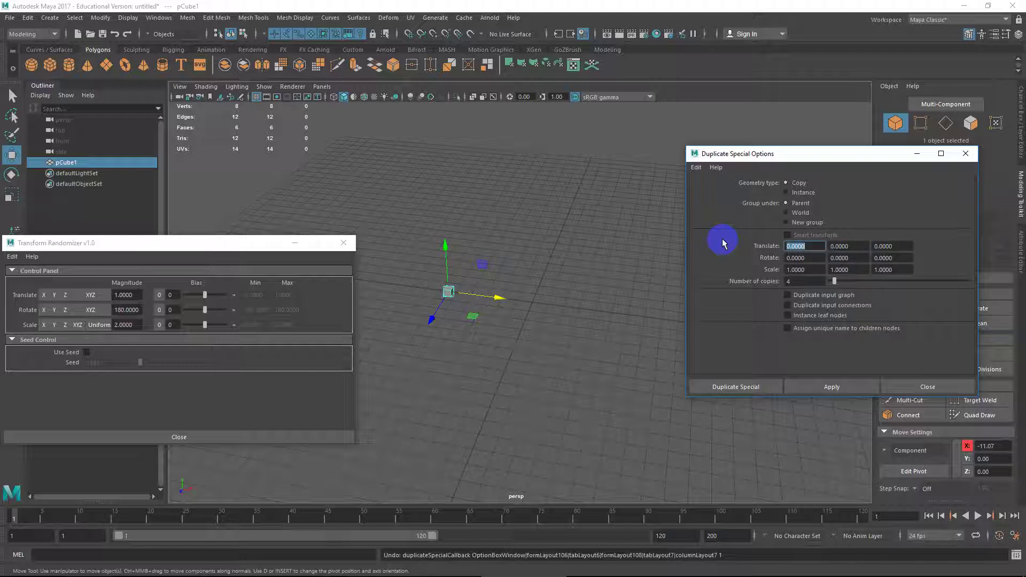
{"action": "type", "text": "1.1"}
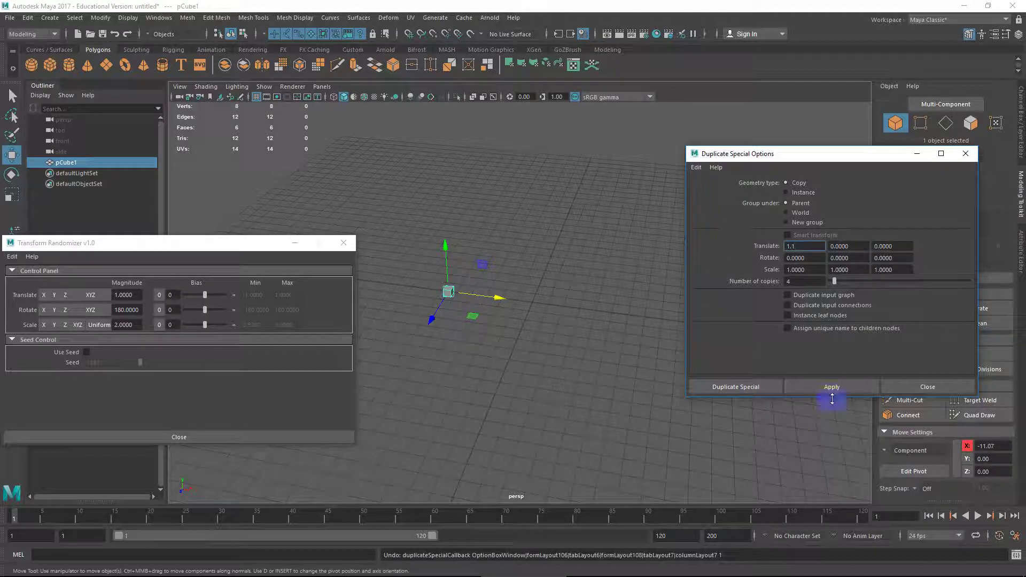
{"action": "left_click", "coordinate": [832, 387]}
{"action": "right_click_drag", "start_coordinate": [599, 369], "coordinate": [524, 310], "text": "alt"}
{"action": "middle_click_drag", "start_coordinate": [524, 310], "coordinate": [775, 336], "text": "alt"}
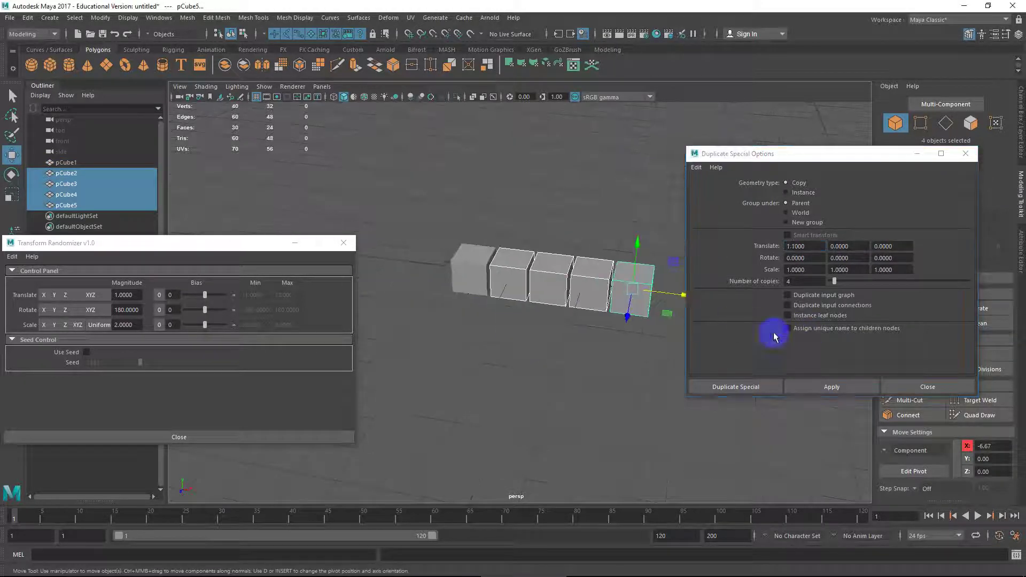
{"action": "right_click_drag", "start_coordinate": [681, 371], "coordinate": [615, 370], "text": "alt"}
{"action": "middle_click_drag", "start_coordinate": [615, 370], "coordinate": [569, 366], "text": "alt"}
{"action": "key", "text": "ctrl+z"}
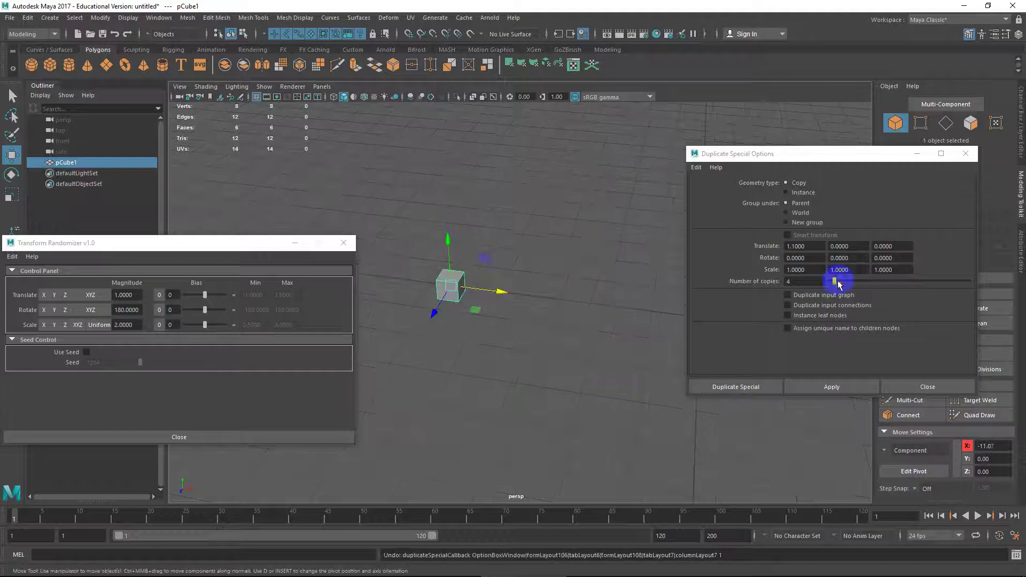
{"action": "left_click_drag", "start_coordinate": [837, 283], "coordinate": [842, 282]}
{"action": "left_click", "coordinate": [845, 387]}
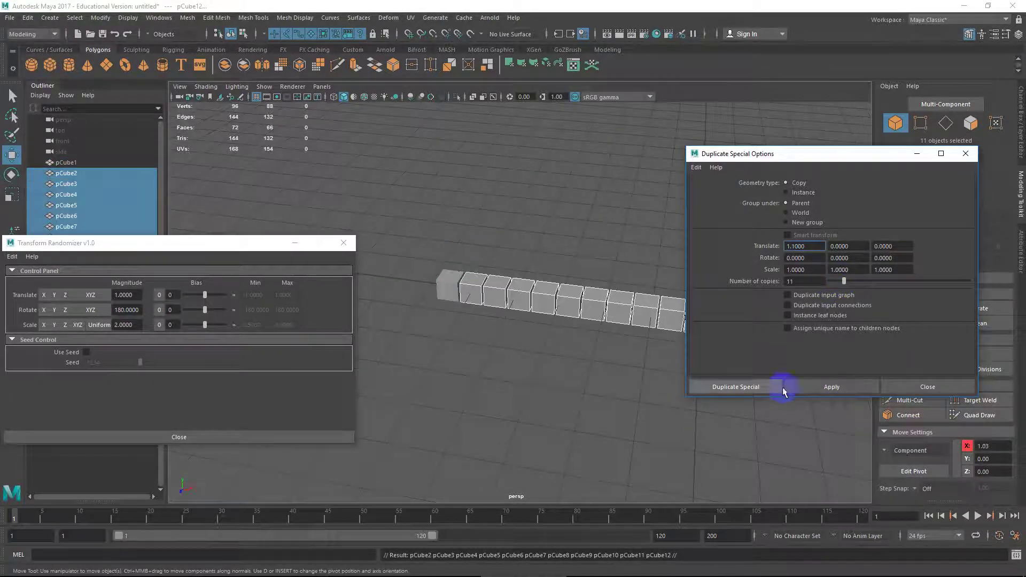
Duplicate the whole row of 12 cubes and move the copy alongside it to about -1.11 in Z.
{"action": "left_click_drag", "start_coordinate": [588, 427], "coordinate": [469, 393], "text": "alt"}
{"action": "key", "text": "ctrl+d"}
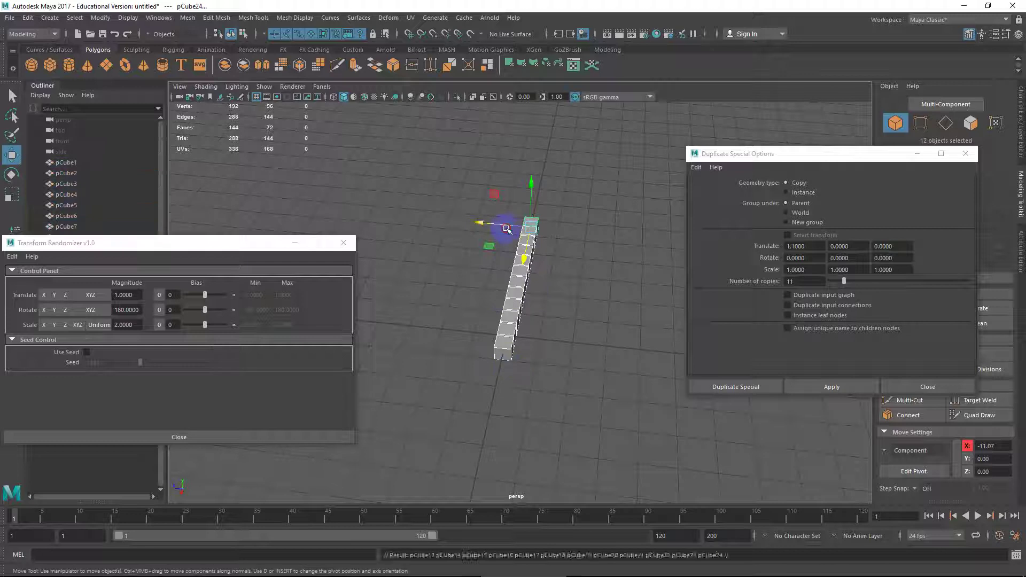
{"action": "left_click_drag", "start_coordinate": [506, 229], "coordinate": [522, 234]}
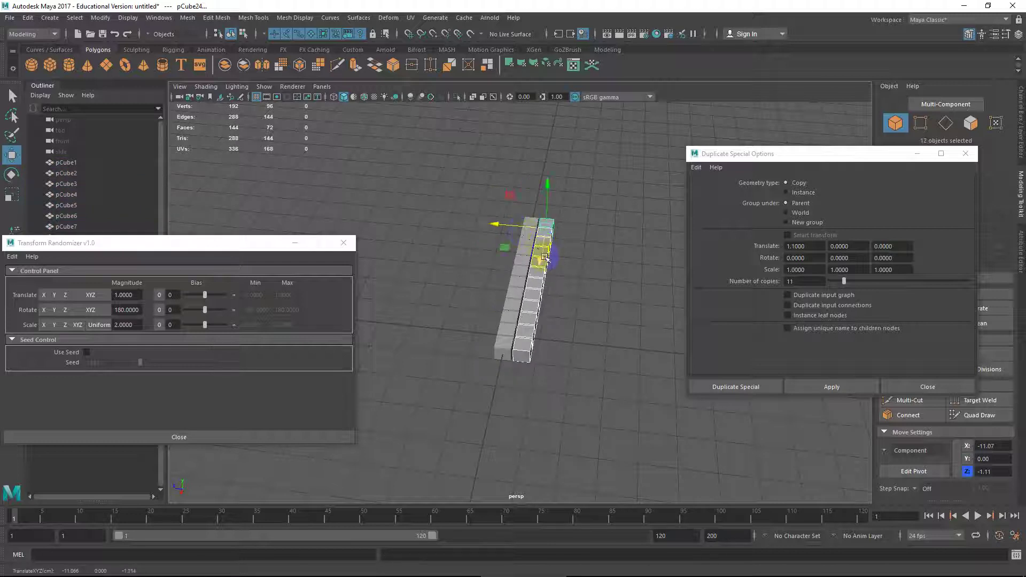
Select both rows of cubes and duplicate them 11 times with a Duplicate Special translate of 0, 0, 2.2, closing the options.
{"action": "left_click_drag", "start_coordinate": [584, 223], "coordinate": [396, 411]}
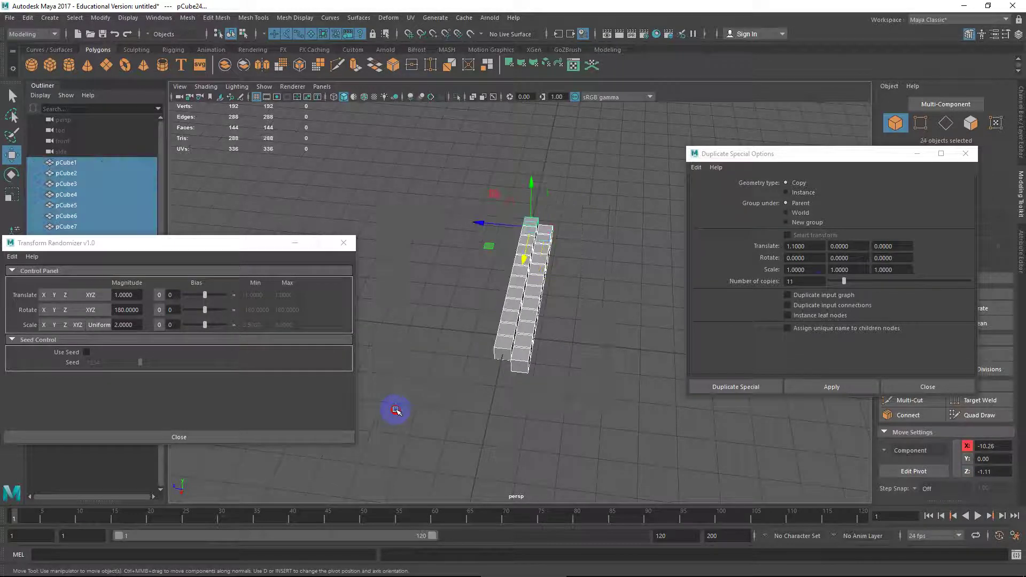
{"action": "left_click_drag", "start_coordinate": [823, 247], "coordinate": [676, 246]}
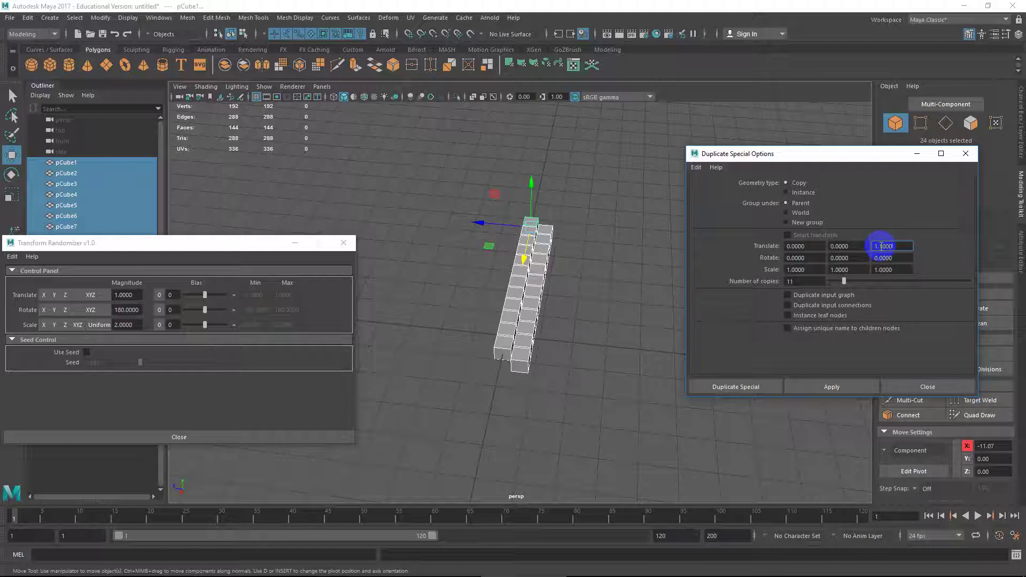
{"action": "left_click_drag", "start_coordinate": [883, 246], "coordinate": [823, 246]}
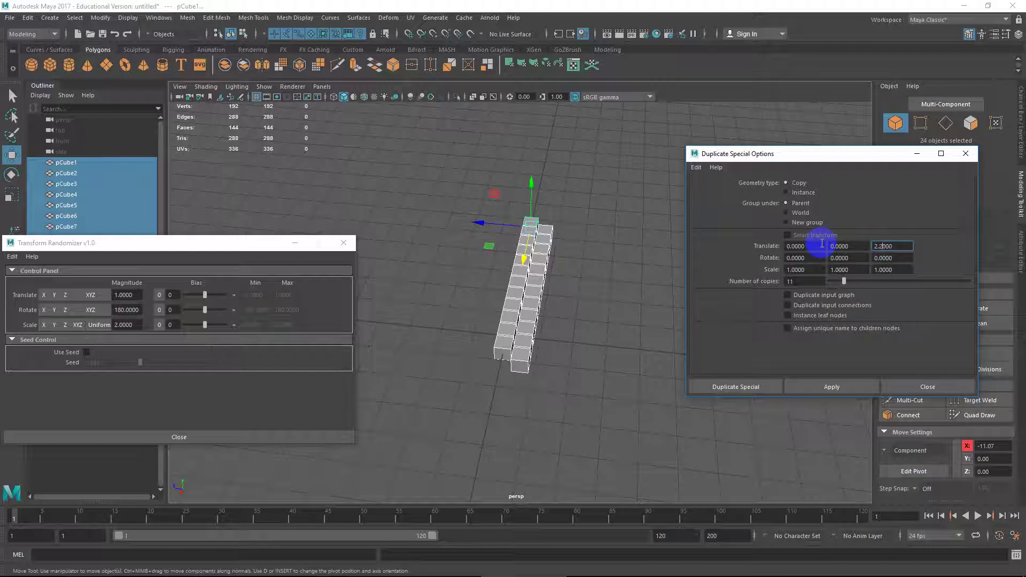
{"action": "left_click", "coordinate": [822, 388]}
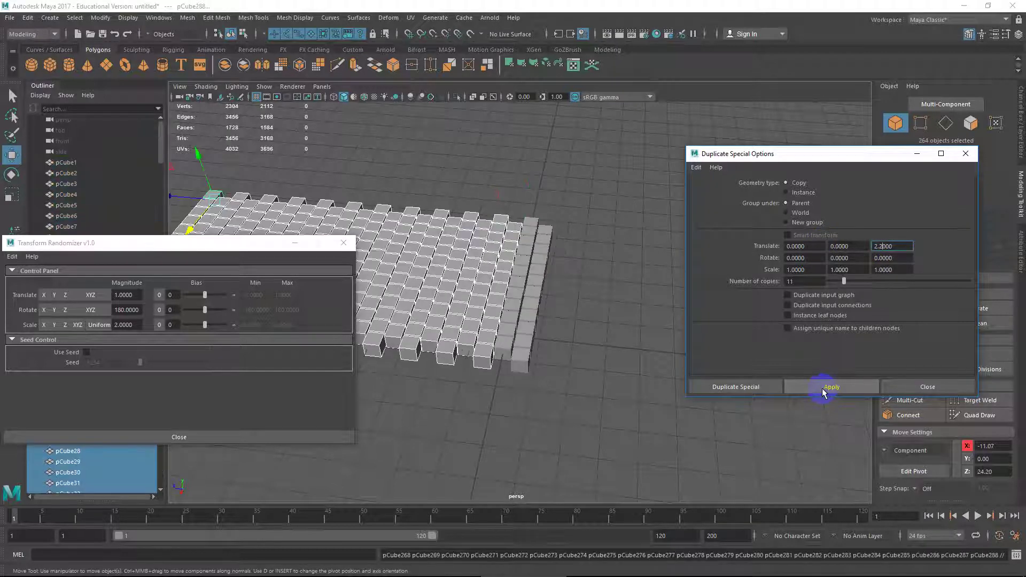
{"action": "left_click", "coordinate": [922, 387]}
Select every cube in the grid and move the Transform Randomizer window clear of the cubes.
{"action": "left_click_drag", "start_coordinate": [604, 297], "coordinate": [445, 294], "text": "alt"}
{"action": "right_click_drag", "start_coordinate": [446, 297], "coordinate": [577, 342], "text": "alt"}
{"action": "left_click", "coordinate": [786, 314]}
{"action": "right_click_drag", "start_coordinate": [786, 314], "coordinate": [710, 296], "text": "alt"}
{"action": "left_click_drag", "start_coordinate": [711, 296], "coordinate": [524, 408], "text": "alt"}
{"action": "scroll", "coordinate": [623, 337], "scroll_direction": "up", "scroll_amount": 4}
{"action": "middle_click_drag", "start_coordinate": [562, 331], "coordinate": [559, 277], "text": "alt"}
{"action": "left_click_drag", "start_coordinate": [559, 277], "coordinate": [604, 291], "text": "alt"}
{"action": "left_click_drag", "start_coordinate": [166, 237], "coordinate": [194, 57]}
{"action": "middle_click_drag", "start_coordinate": [412, 184], "coordinate": [516, 325], "text": "alt"}
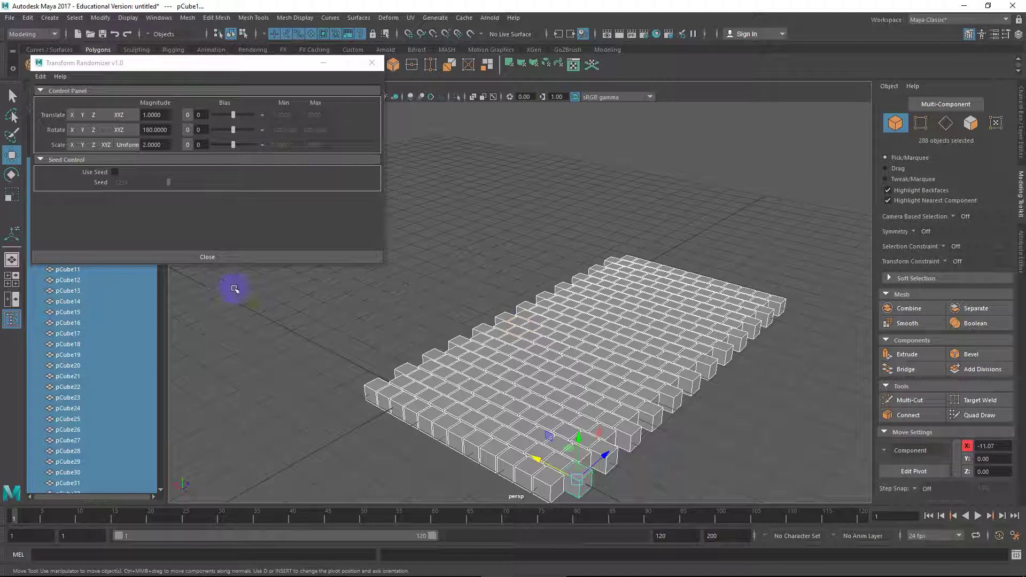
Try randomizing the selected cubes' rotation on X, Y and Z together with a magnitude of 180, and undo it.
{"action": "left_click", "coordinate": [119, 130]}
{"action": "left_click_drag", "start_coordinate": [631, 328], "coordinate": [610, 351], "text": "alt"}
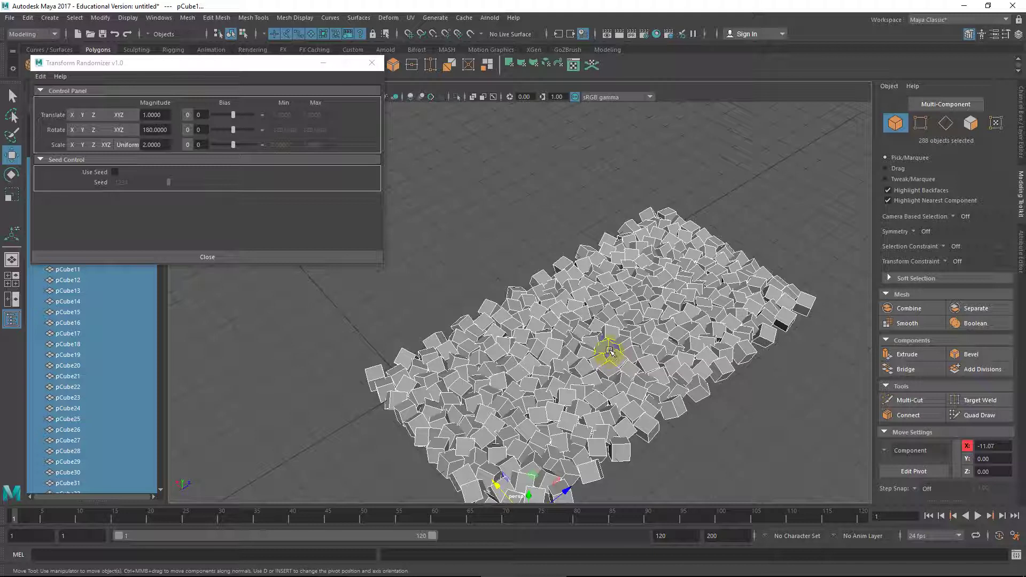
{"action": "key", "text": "ctrl+z"}
{"action": "key", "text": "ctrl+z"}
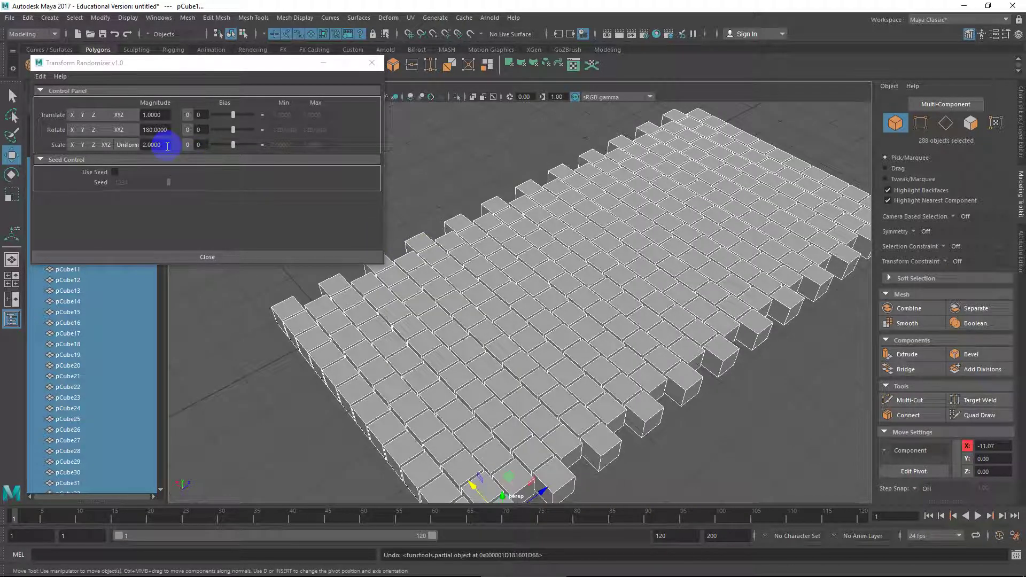
Set the Transform Randomizer's rotate magnitude to 3 and randomize the cubes' rotation on X, Y and Z together.
{"action": "left_click_drag", "start_coordinate": [168, 130], "coordinate": [131, 130]}
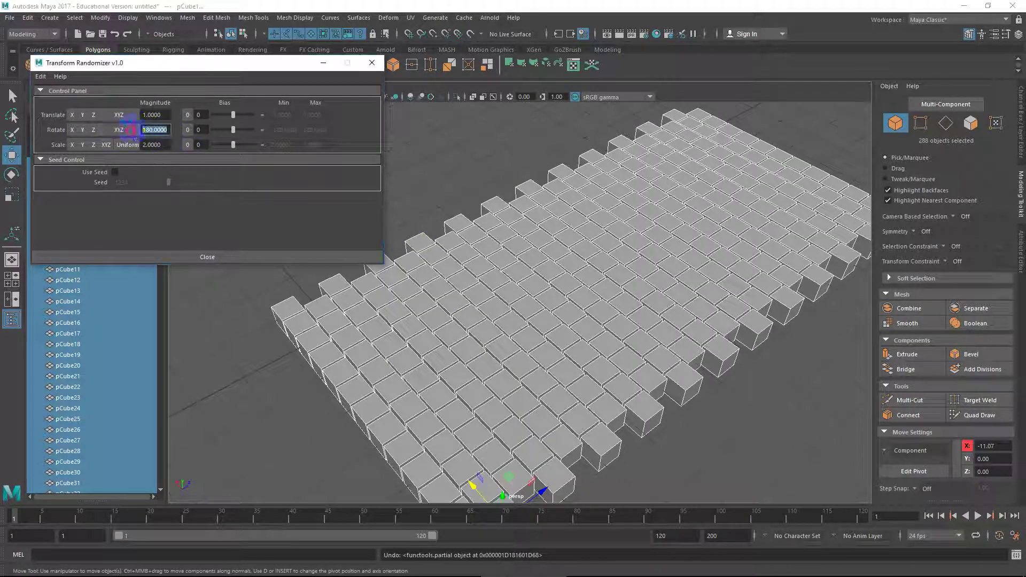
{"action": "left_click", "coordinate": [84, 130]}
{"action": "type", "text": "3"}
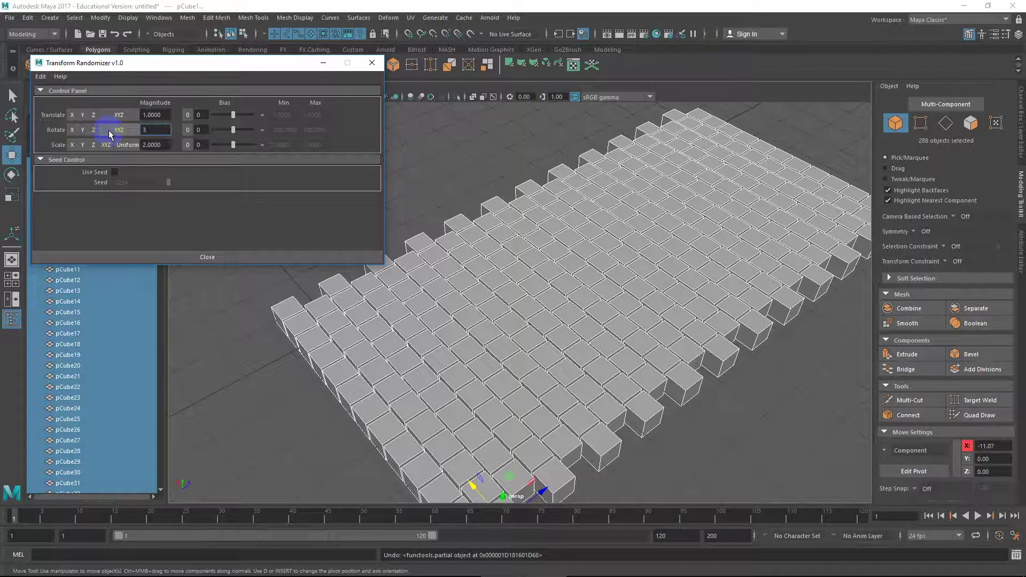
{"action": "left_click_drag", "start_coordinate": [455, 288], "coordinate": [433, 269], "text": "alt"}
{"action": "scroll", "coordinate": [455, 246], "scroll_direction": "down", "scroll_amount": 2}
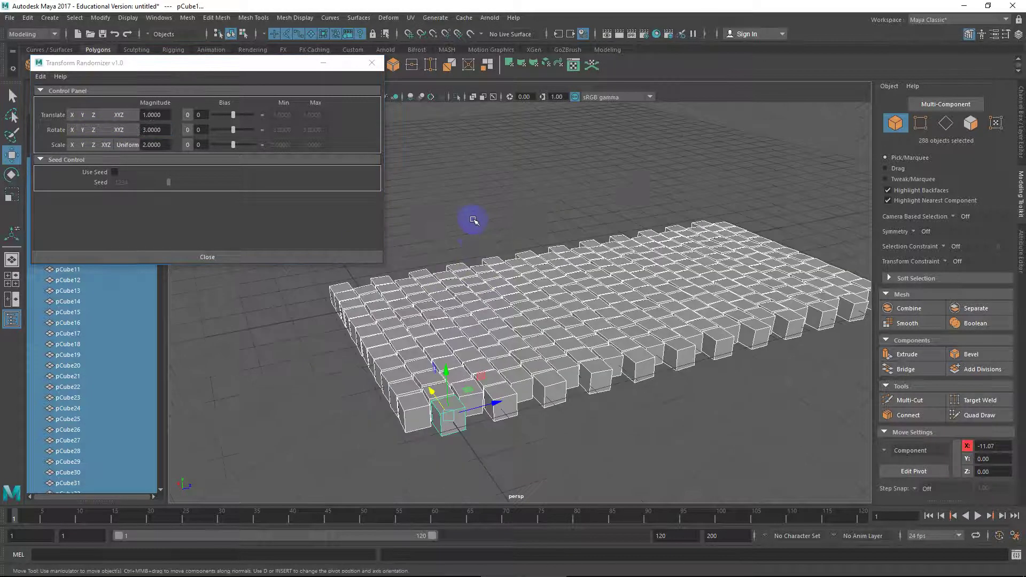
Inspect the rotated cubes up close, undo the last rotation randomization, and deselect the cubes.
{"action": "left_click", "coordinate": [474, 223]}
{"action": "left_click_drag", "start_coordinate": [475, 241], "coordinate": [522, 229], "text": "alt"}
{"action": "key", "text": "ctrl+shift+a"}
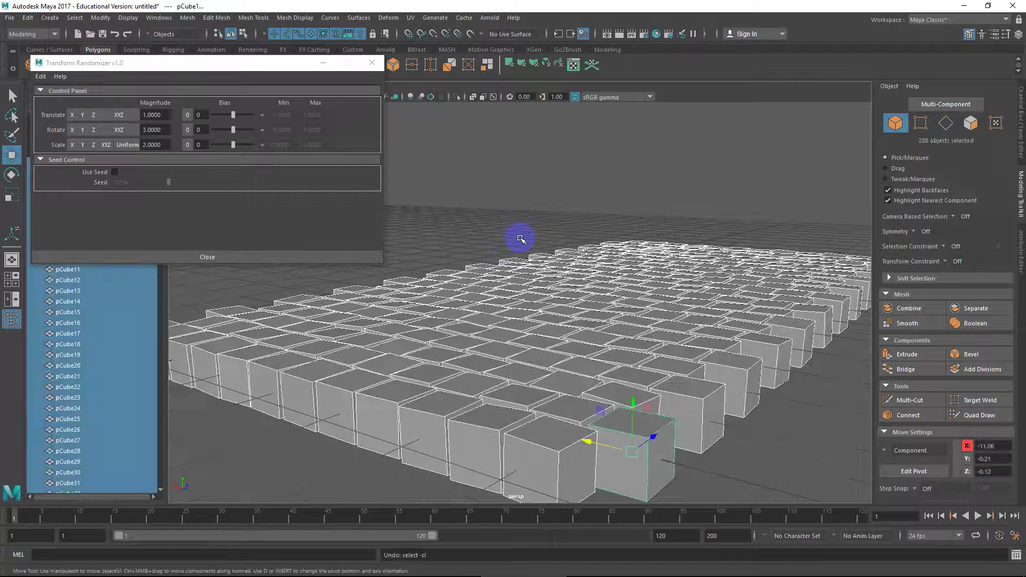
{"action": "left_click", "coordinate": [488, 220]}
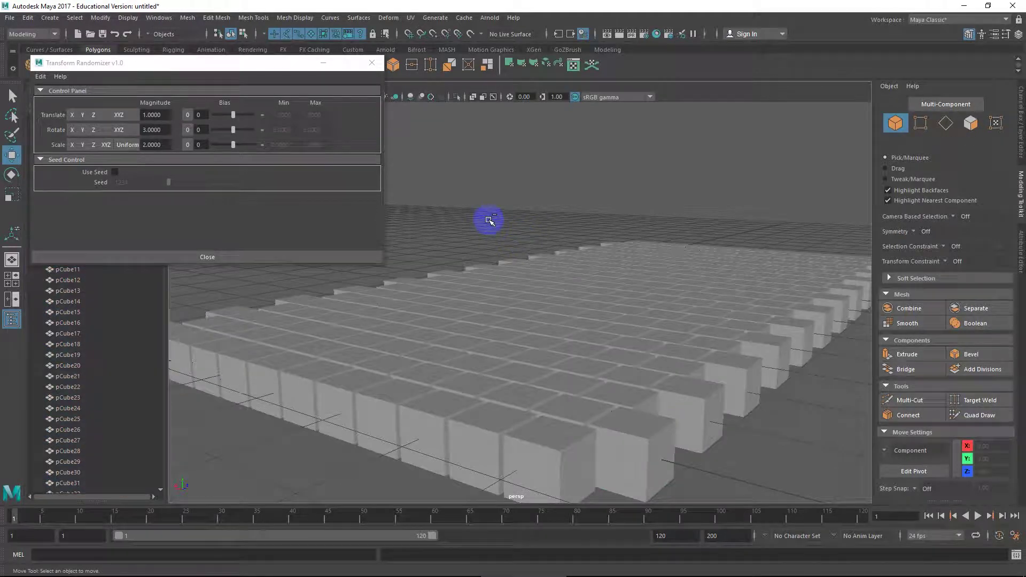
{"action": "key", "text": "shift+z"}
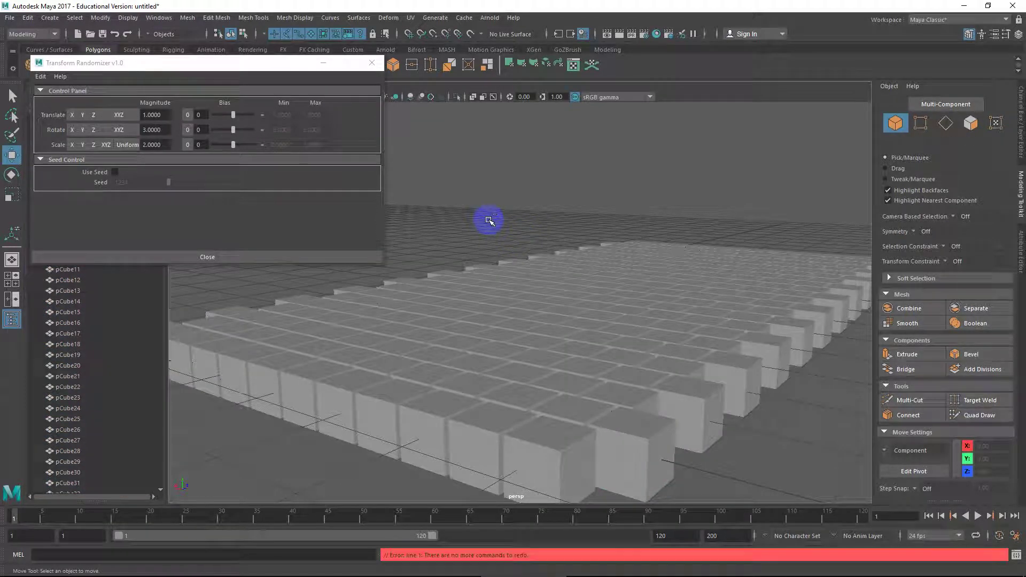
Reselect all the cubes, randomize their rotation on X, Y and Z with magnitude 3, and deselect them to inspect the surface.
{"action": "scroll", "coordinate": [689, 250], "scroll_direction": "down", "scroll_amount": 5}
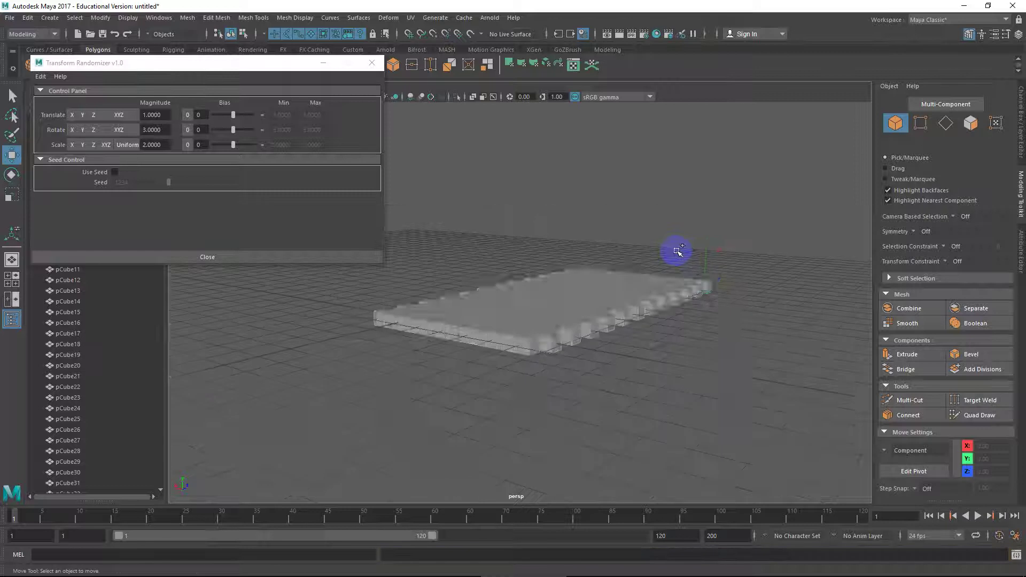
{"action": "key", "text": "ctrl+shift+a"}
{"action": "scroll", "coordinate": [673, 251], "scroll_direction": "up", "scroll_amount": 5}
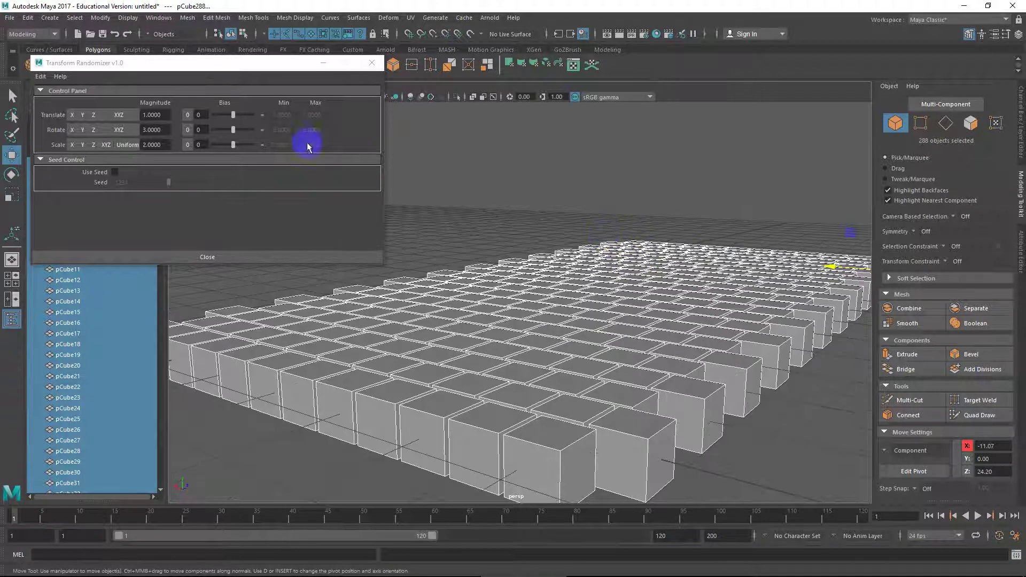
{"action": "left_click", "coordinate": [123, 134]}
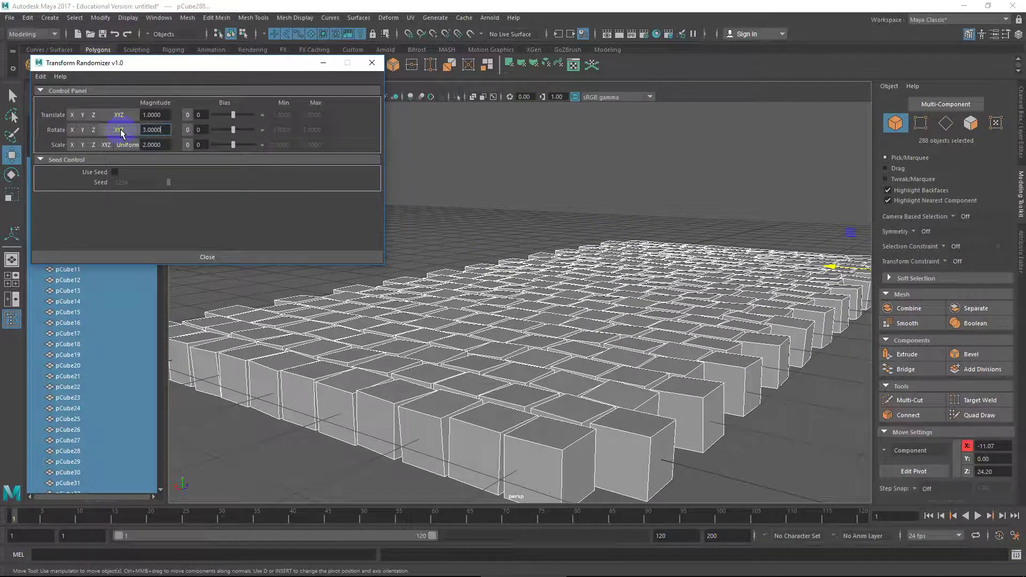
{"action": "left_click", "coordinate": [481, 220]}
{"action": "left_click_drag", "start_coordinate": [481, 220], "coordinate": [455, 233], "text": "alt"}
{"action": "middle_click_drag", "start_coordinate": [470, 231], "coordinate": [460, 219], "text": "alt"}
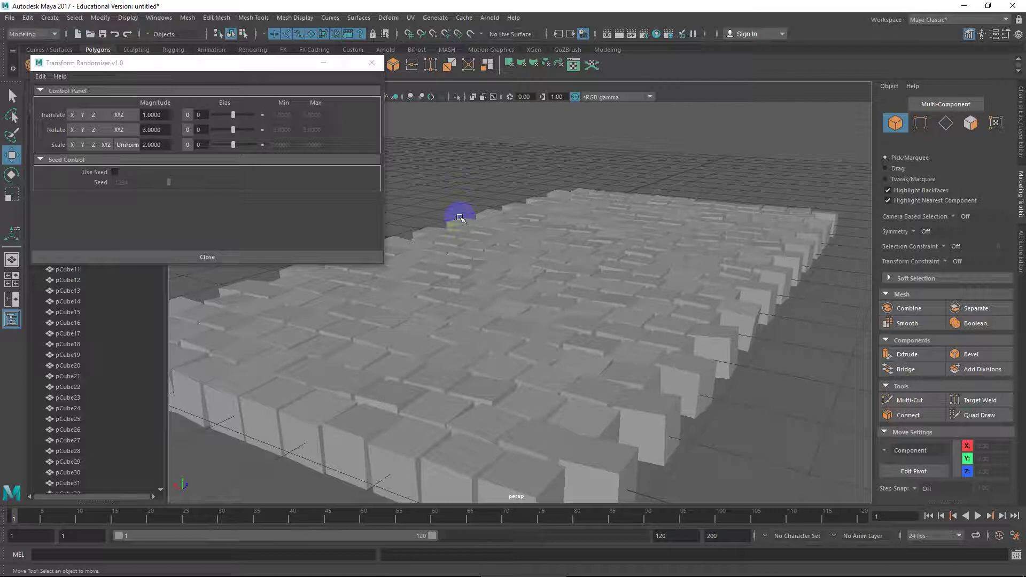
{"action": "left_click_drag", "start_coordinate": [458, 211], "coordinate": [467, 209], "text": "alt"}
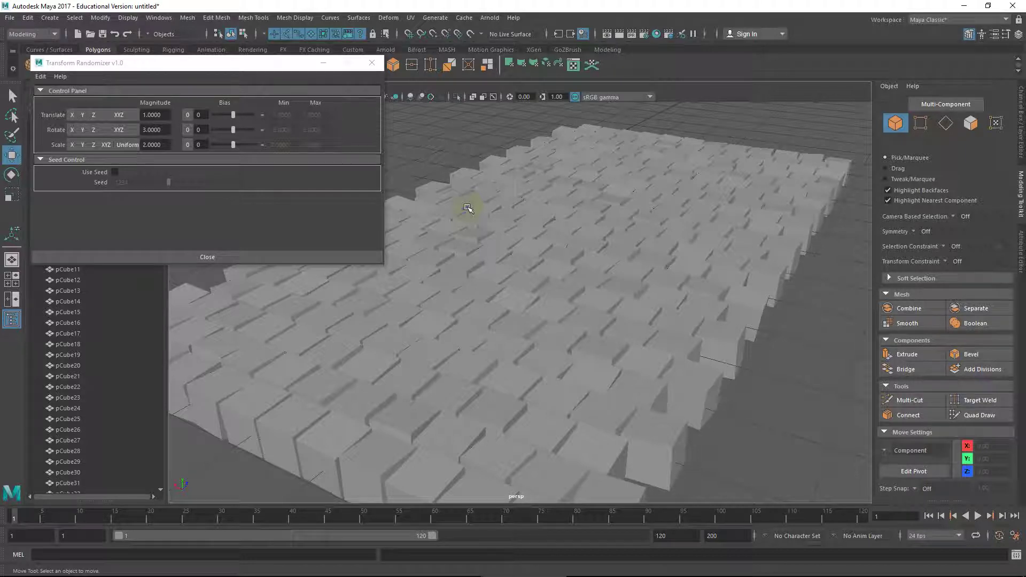
Switch to File Explorer's Maya2017 Python folder, examine the two fx_transformRandomizer files, and close the folder.
{"action": "key", "text": "super"}
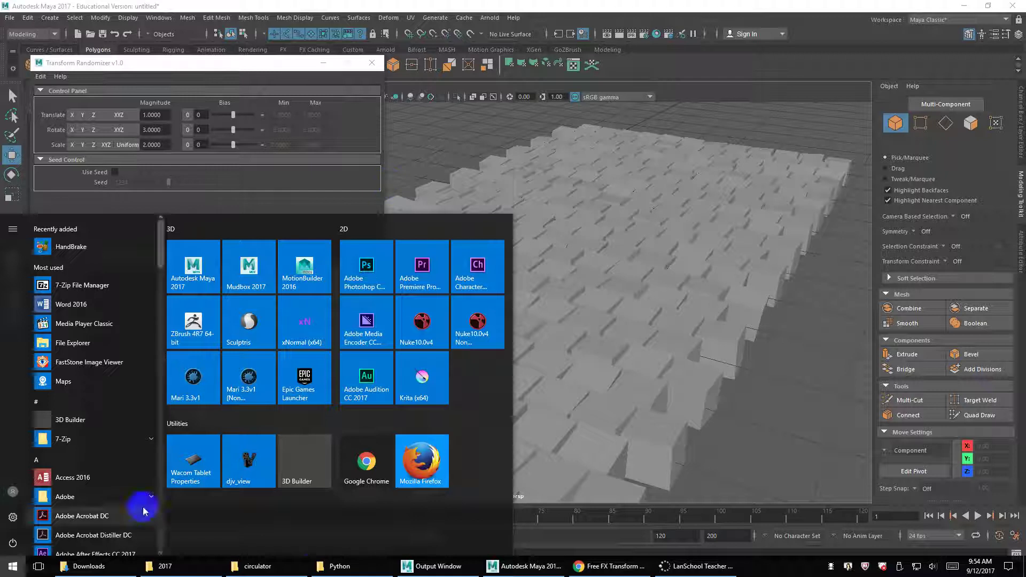
{"action": "left_click", "coordinate": [334, 566]}
{"action": "left_click", "coordinate": [320, 284]}
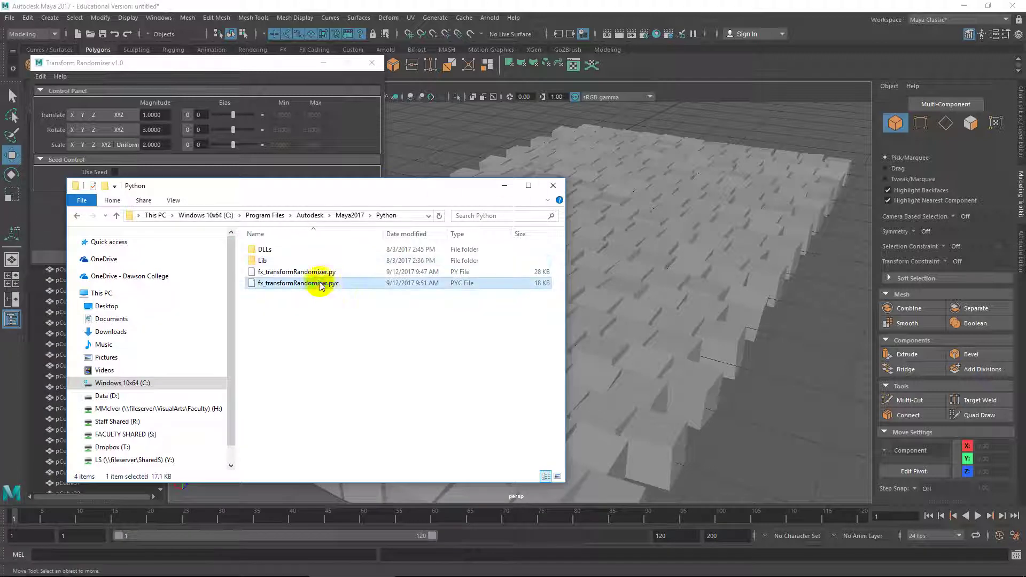
{"action": "left_click", "coordinate": [312, 273], "text": "shift"}
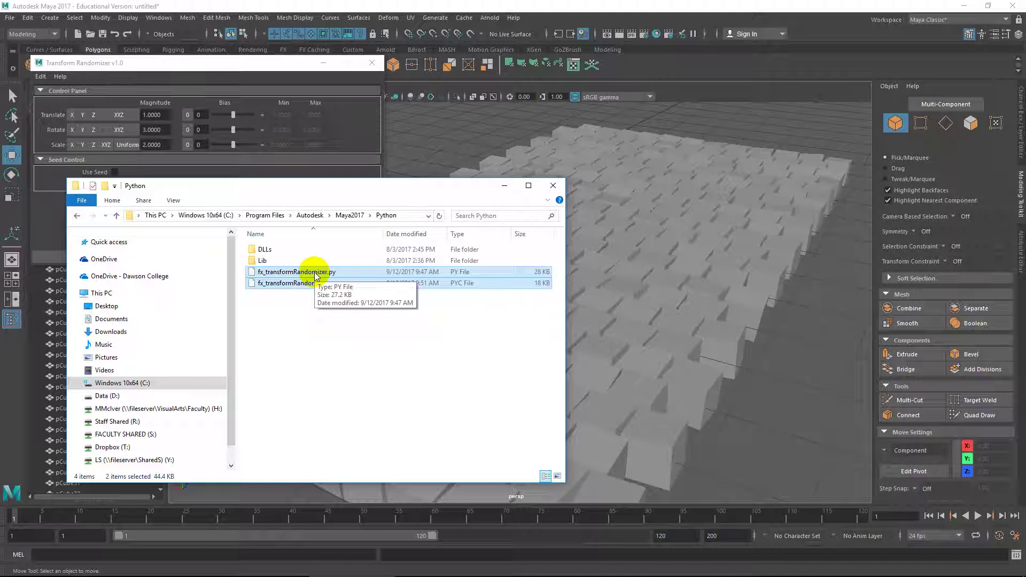
{"action": "left_click", "coordinate": [553, 186]}
Bring up the circulator download folder and the Maya 2017 scripts folder, and locate circulator.mel among the installed scripts.
{"action": "left_click", "coordinate": [258, 566]}
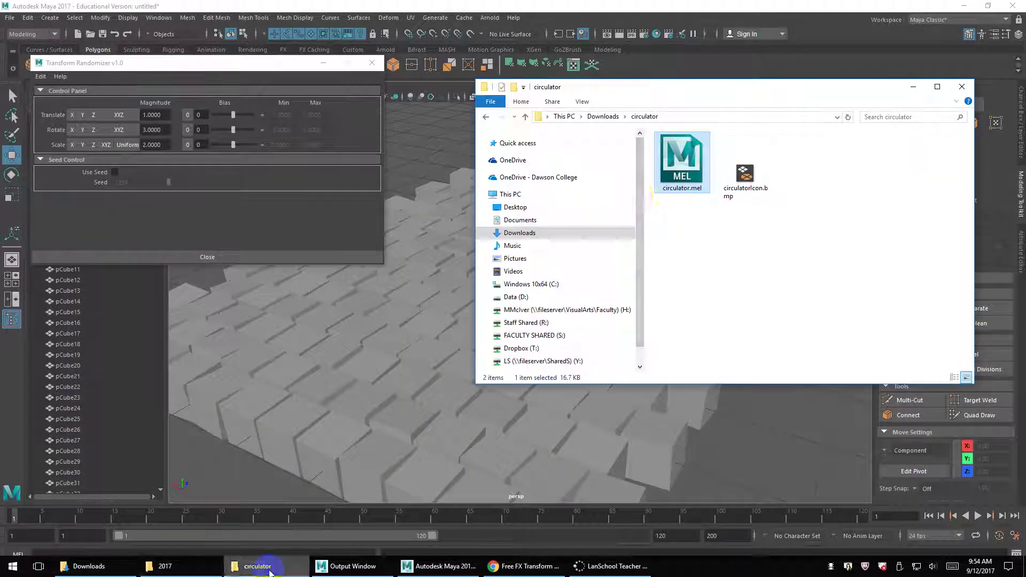
{"action": "key", "text": "super"}
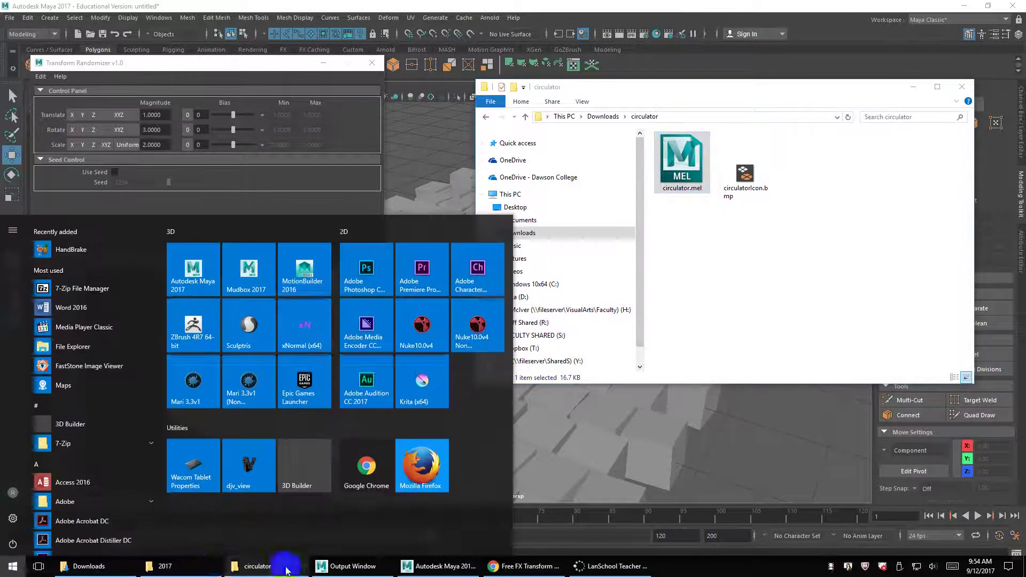
{"action": "left_click", "coordinate": [197, 566]}
{"action": "double_click", "coordinate": [683, 295]}
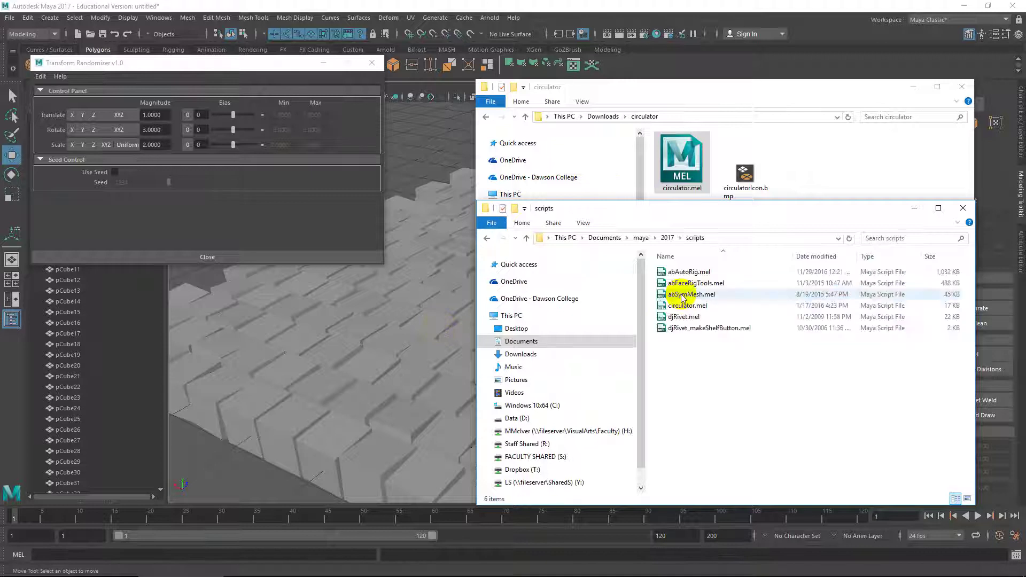
{"action": "left_click", "coordinate": [697, 307]}
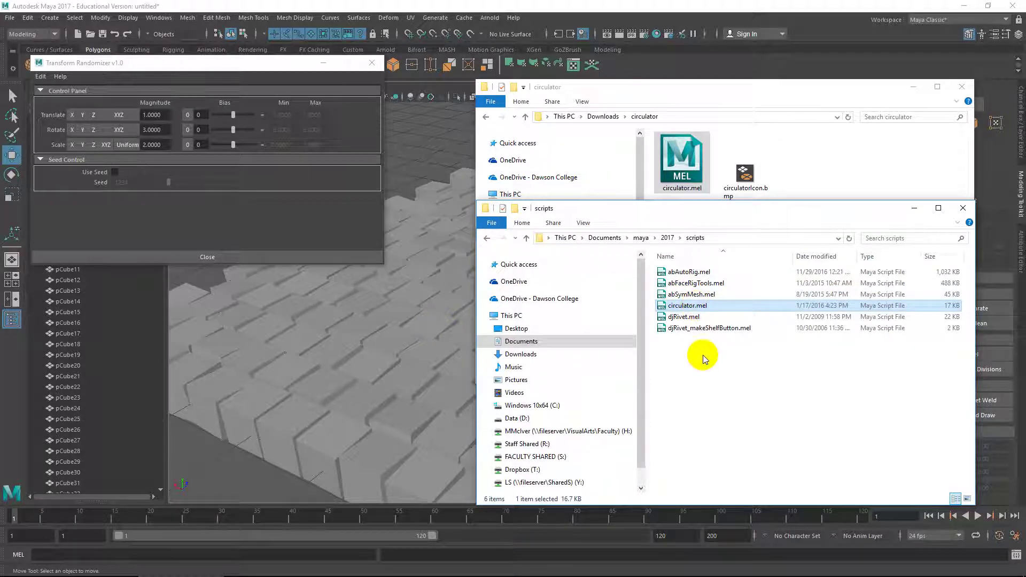
Return to Maya, close the Transform Randomizer window, and show the Modeling shelf, checking its shelf options.
{"action": "left_click", "coordinate": [372, 63]}
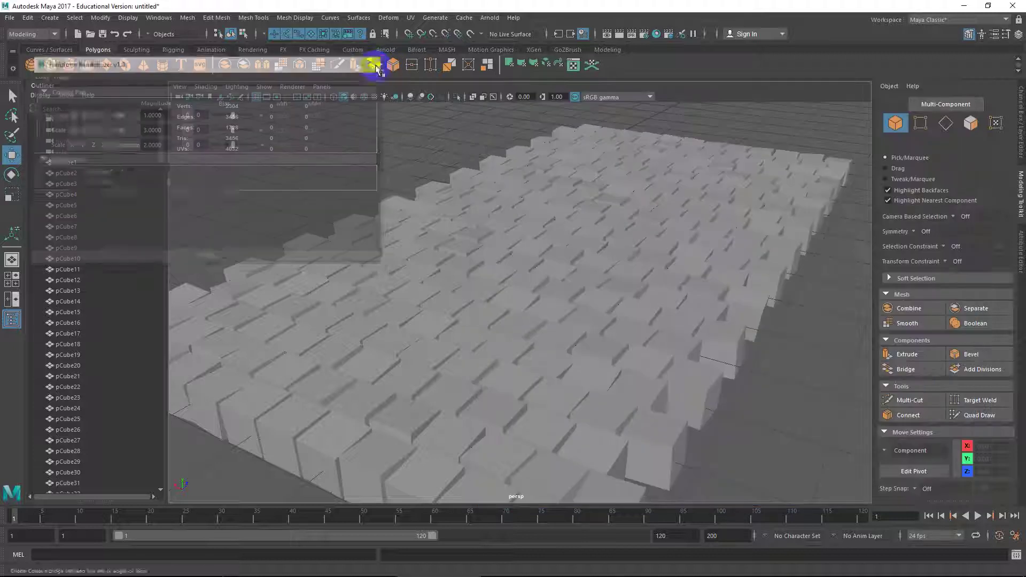
{"action": "left_click", "coordinate": [608, 50]}
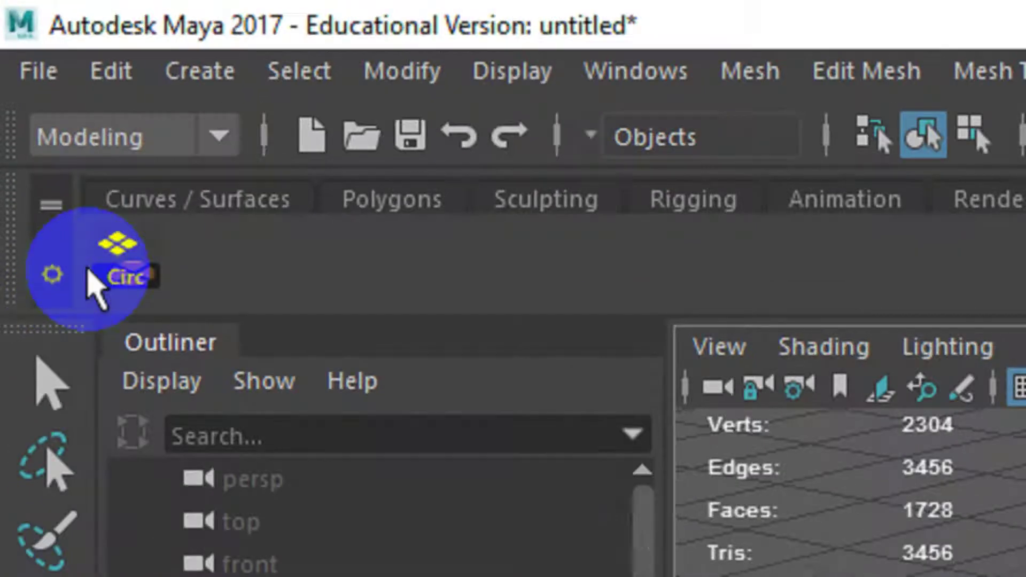
{"action": "left_click", "coordinate": [63, 288]}
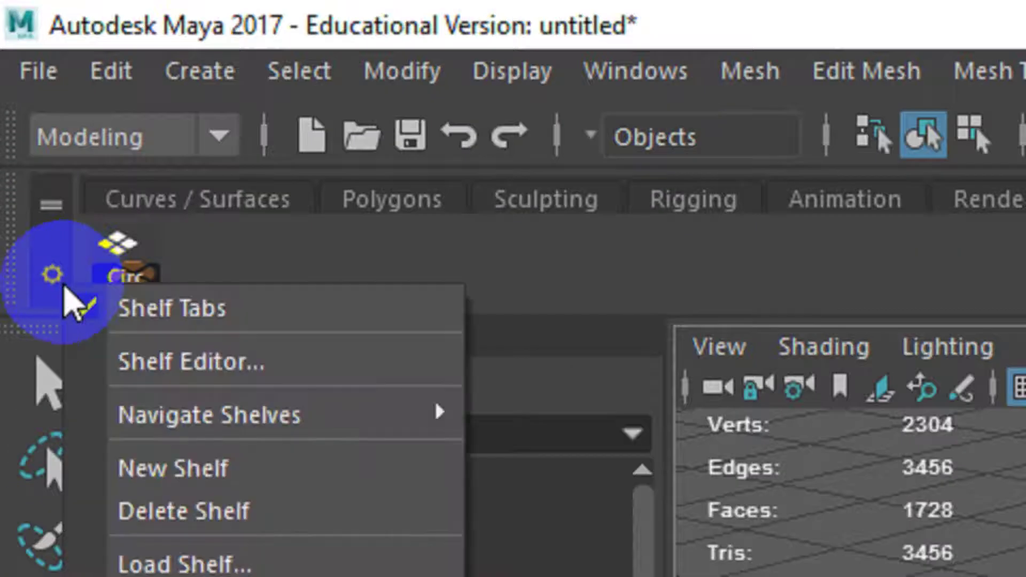
{"action": "left_click", "coordinate": [51, 282]}
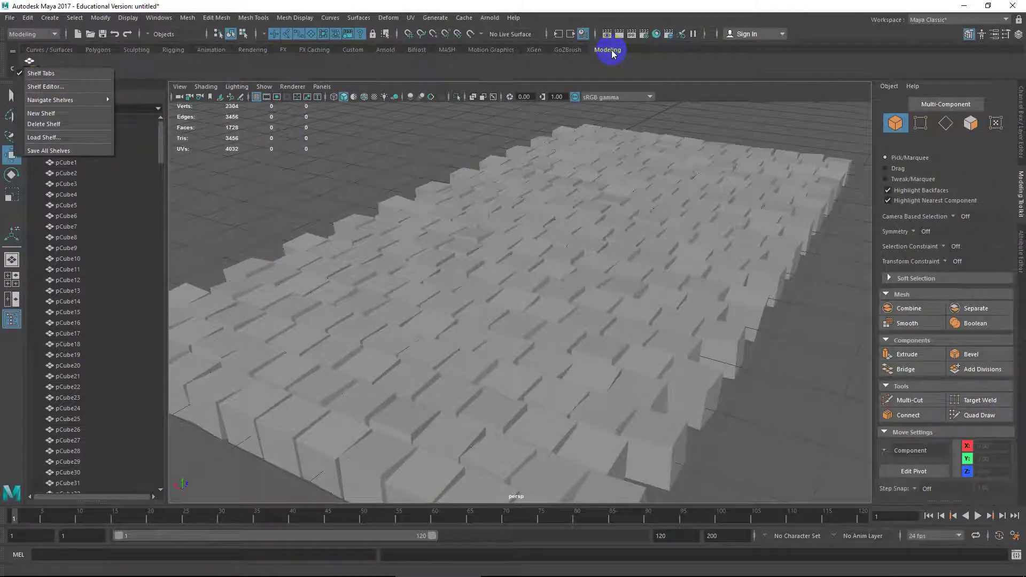
{"action": "left_click", "coordinate": [171, 63]}
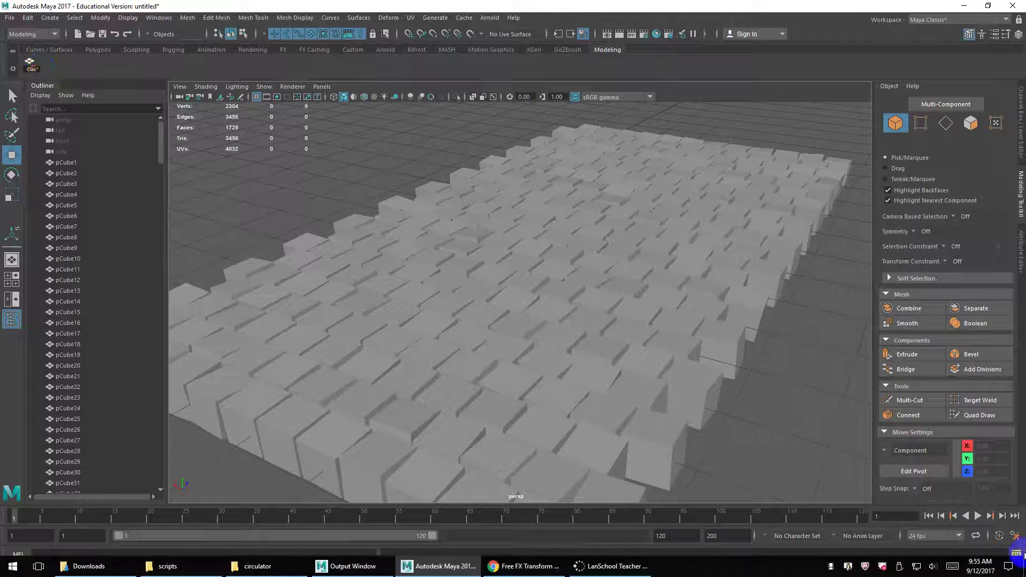
Open the Script Editor and begin a MEL command with the text circulat.
{"action": "left_click", "coordinate": [1015, 554]}
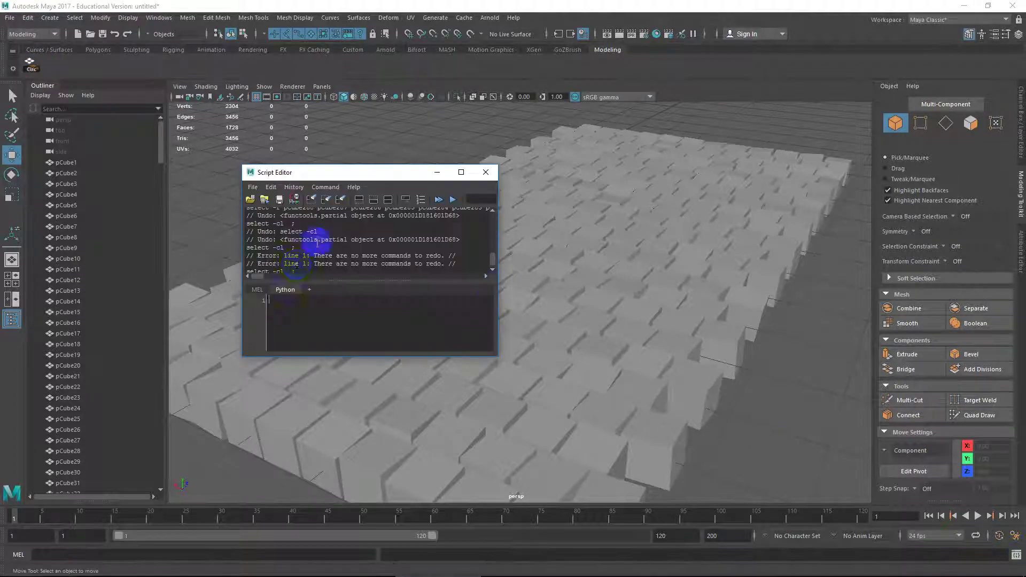
{"action": "left_click", "coordinate": [261, 291]}
{"action": "left_click", "coordinate": [285, 303]}
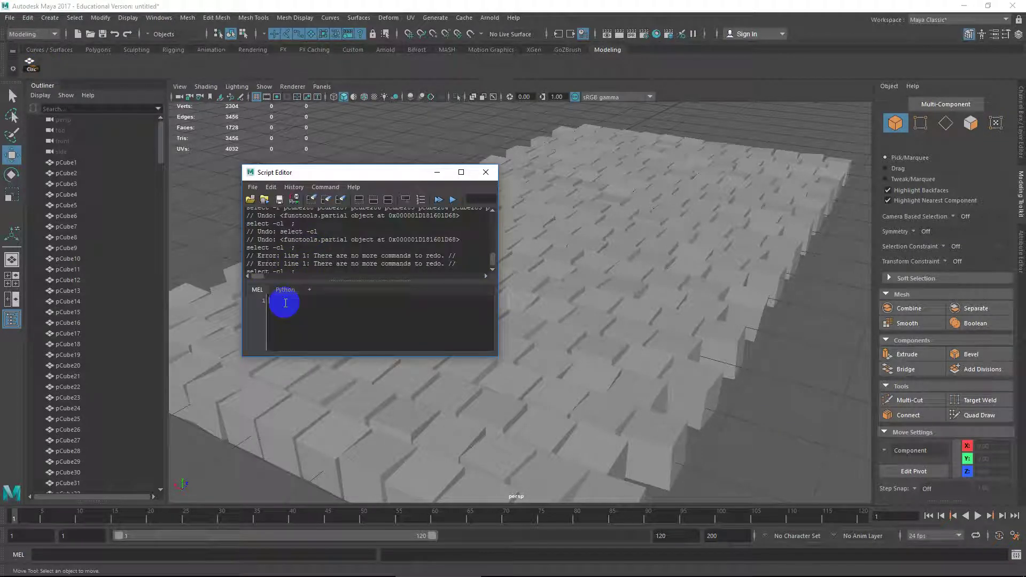
{"action": "type", "text": "circulato"}
{"action": "key", "text": "BackSpace"}
Switch to the Maya 2017 scripts folder in File Explorer and select circulator.mel to check the script's exact name.
{"action": "key", "text": "super"}
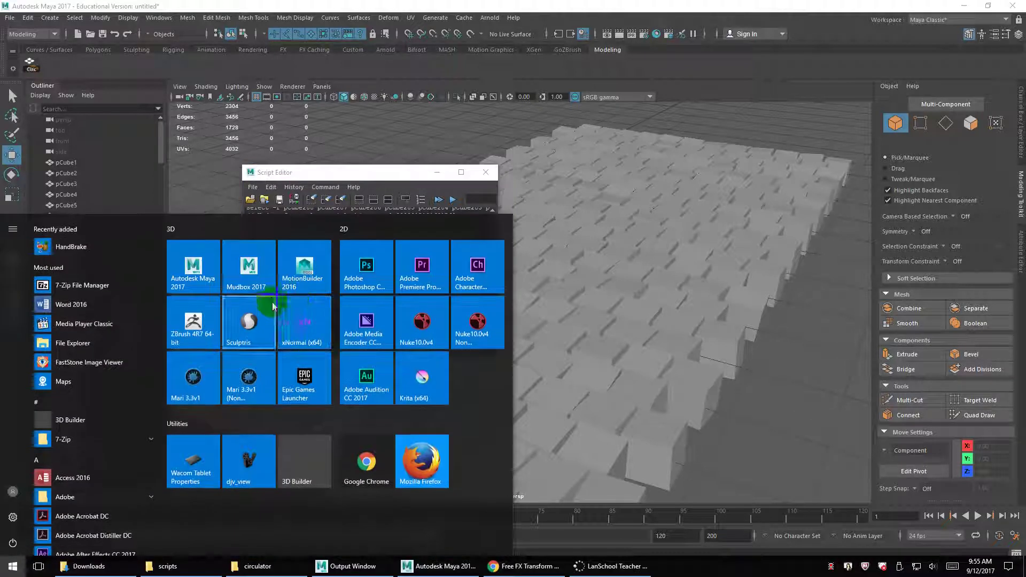
{"action": "left_click", "coordinate": [230, 568]}
{"action": "left_click", "coordinate": [687, 306]}
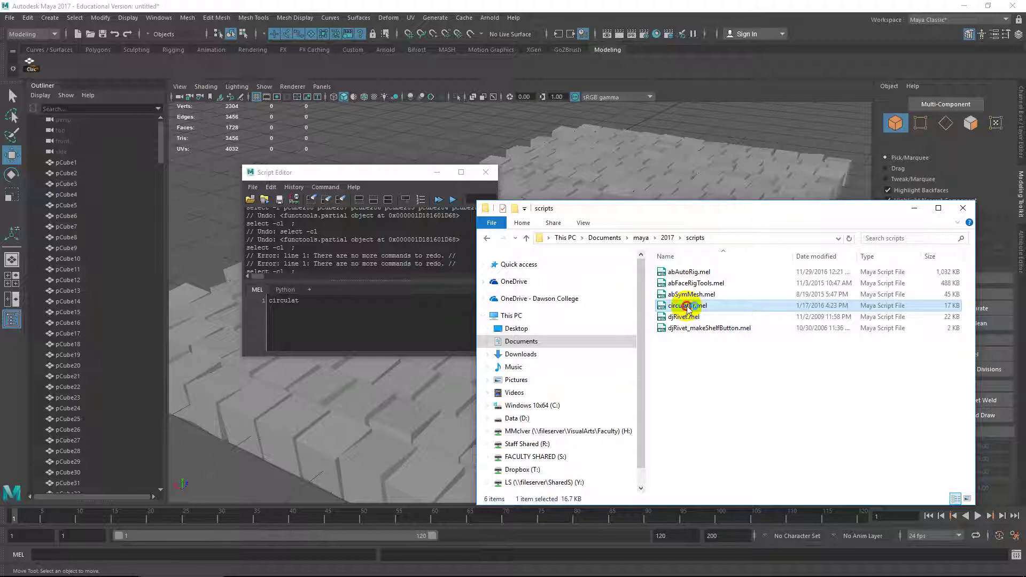
{"action": "double_click", "coordinate": [687, 307]}
{"action": "left_click", "coordinate": [879, 133]}
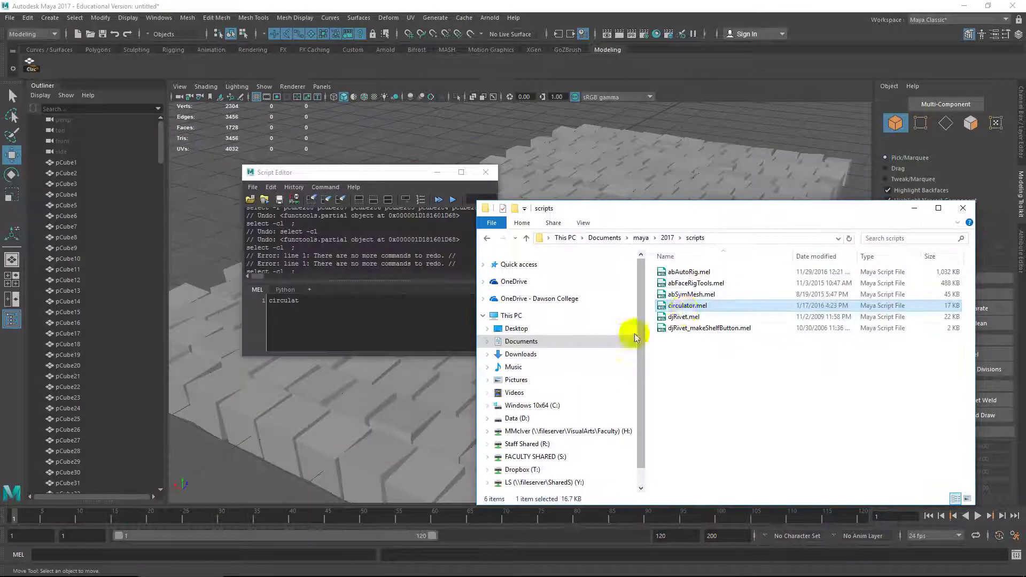
Copy the circulator script's name from its file and complete the MEL command in Maya's Script Editor as circulator;.
{"action": "left_click", "coordinate": [684, 306]}
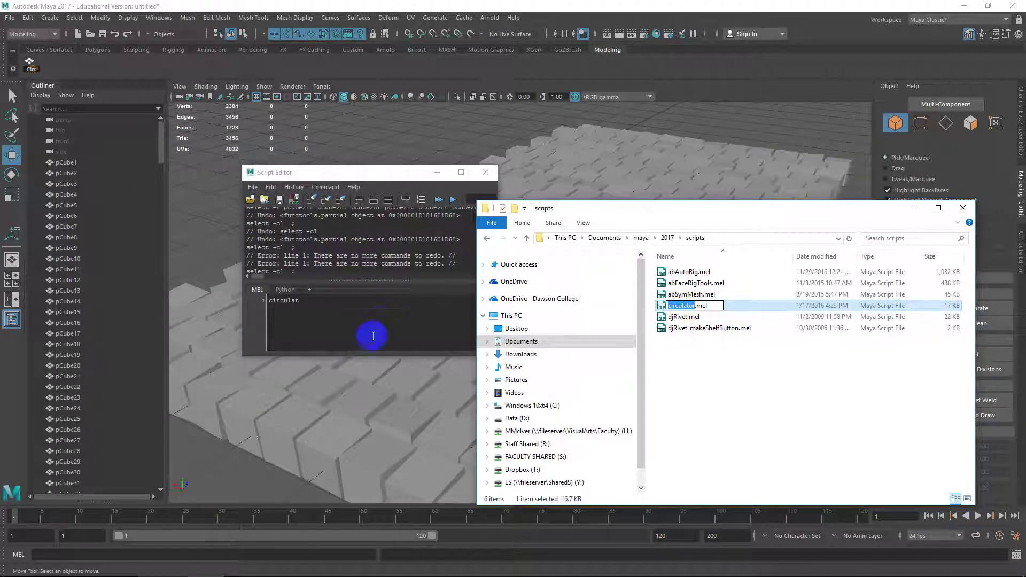
{"action": "left_click_drag", "start_coordinate": [373, 336], "coordinate": [239, 299]}
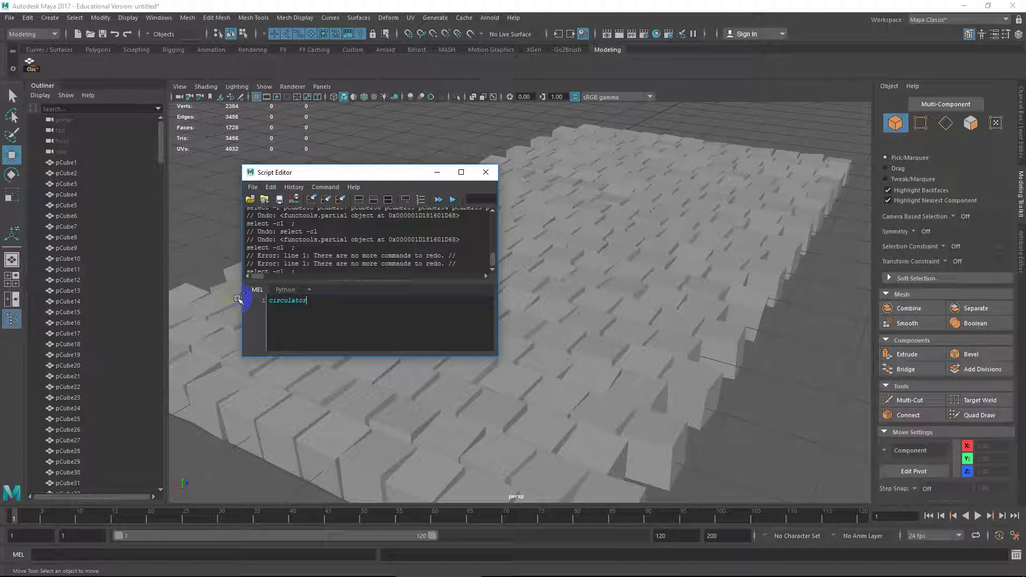
{"action": "type", "text": ";"}
{"action": "left_click", "coordinate": [316, 303]}
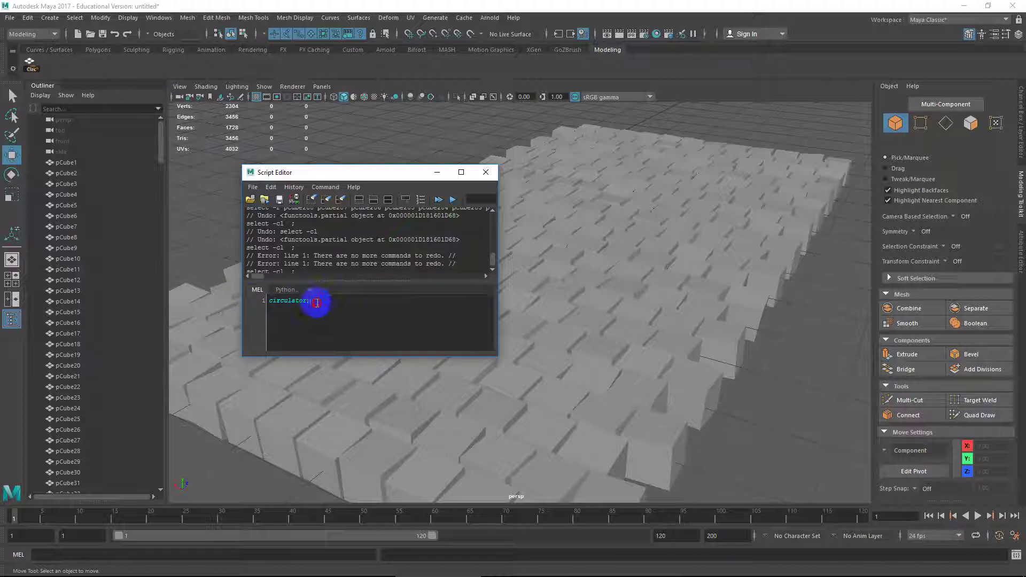
Save the circulator; command to the Modeling shelf under the name Circ and close the Script Editor.
{"action": "left_click_drag", "start_coordinate": [316, 303], "coordinate": [238, 300]}
{"action": "left_click", "coordinate": [253, 188]}
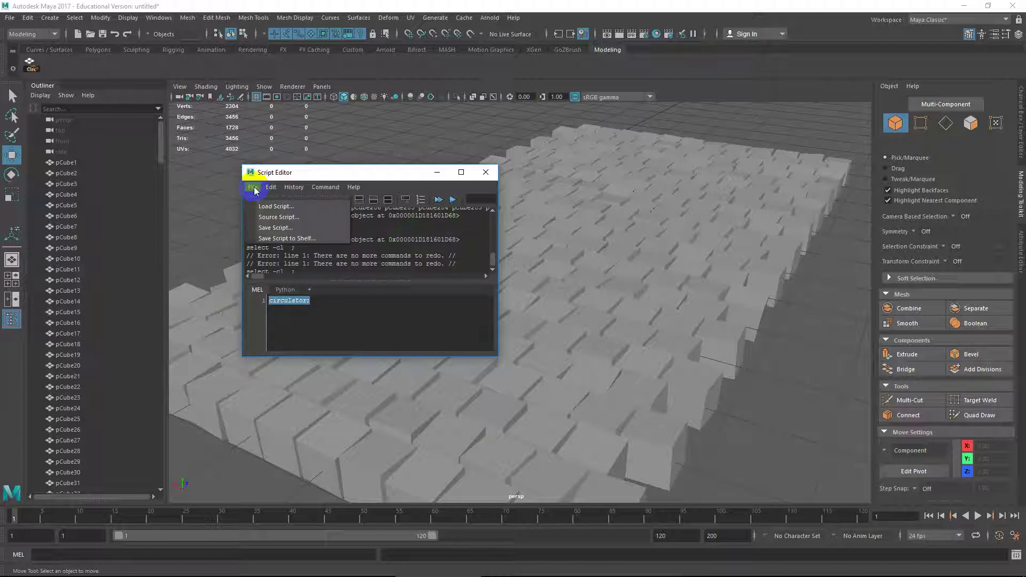
{"action": "left_click", "coordinate": [292, 239]}
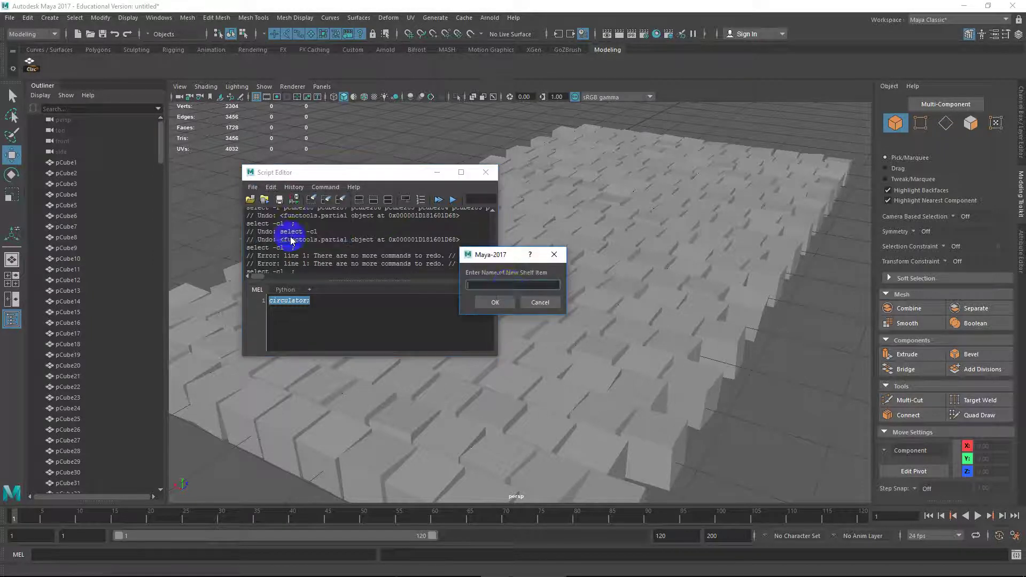
{"action": "type", "text": "Circ"}
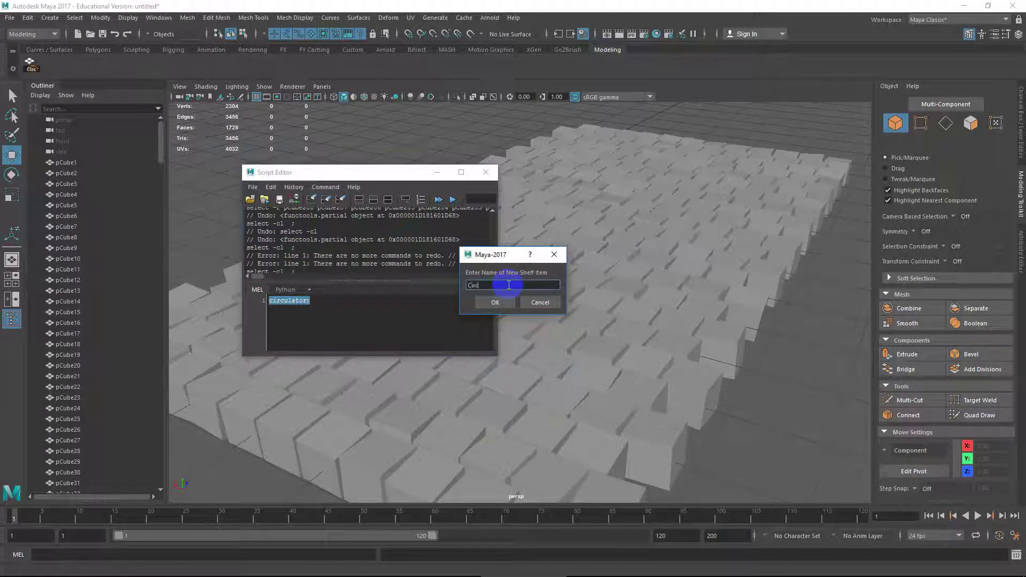
{"action": "key", "text": "Return"}
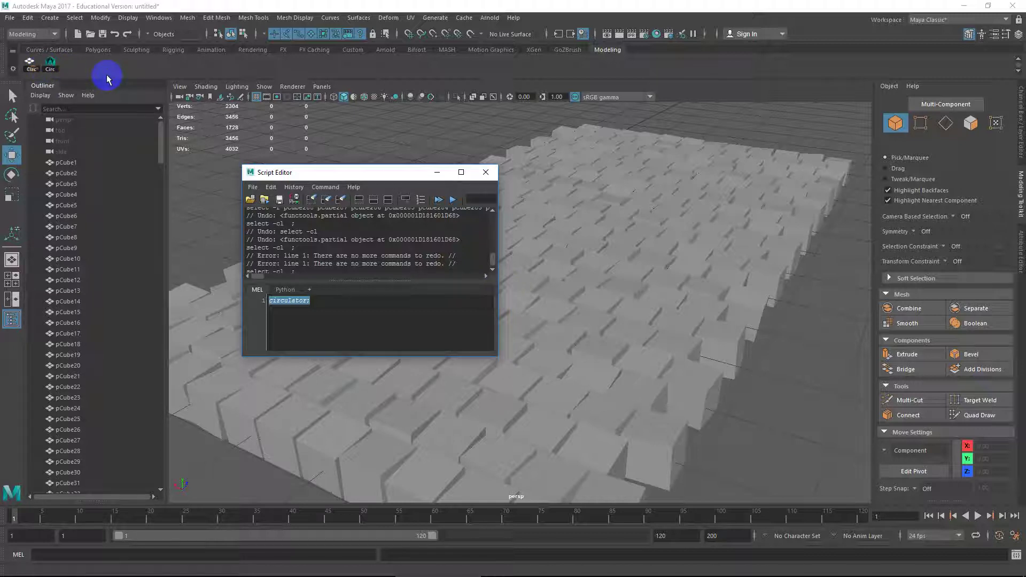
{"action": "left_click", "coordinate": [250, 189]}
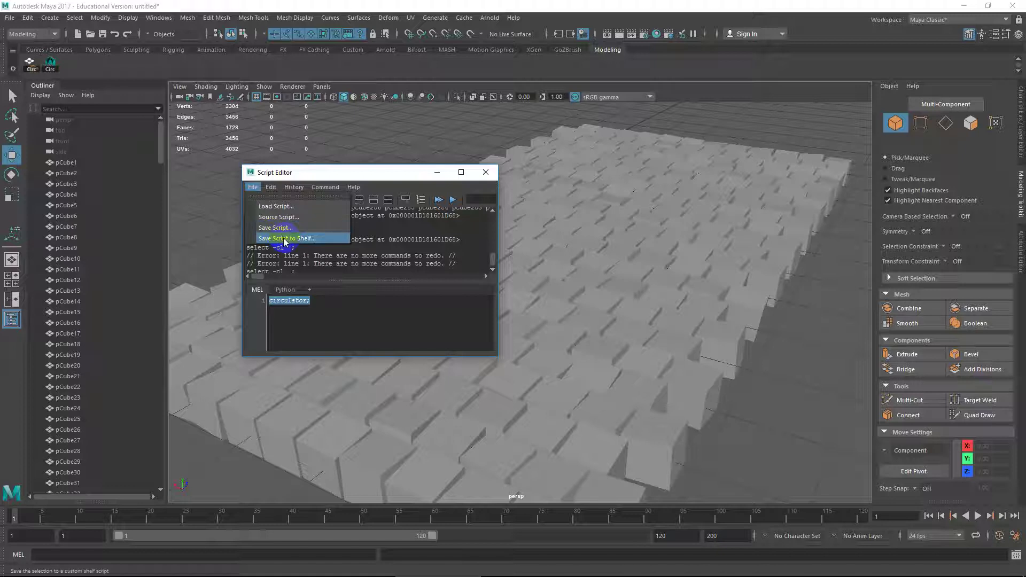
{"action": "left_click", "coordinate": [481, 174]}
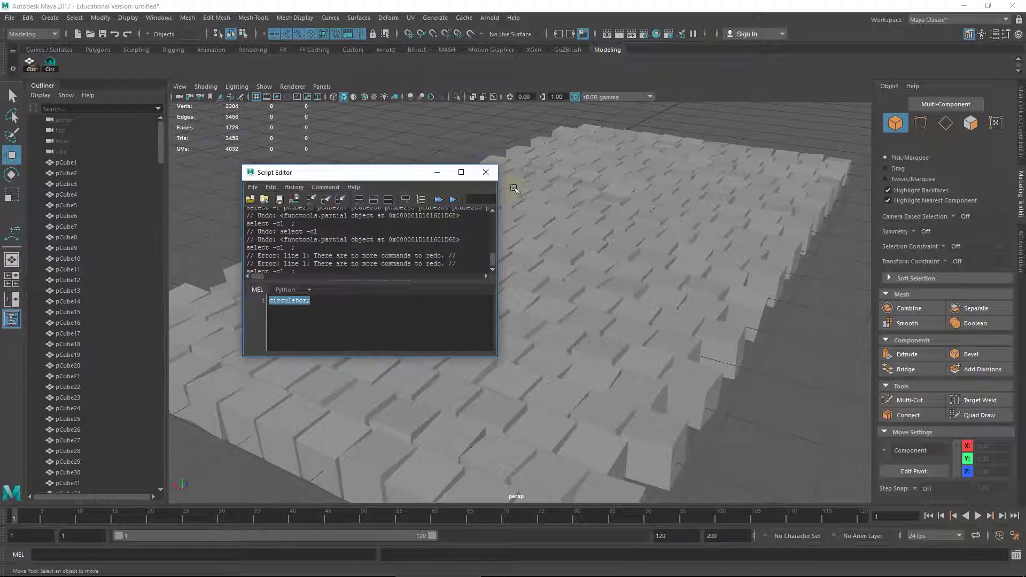
{"action": "left_click", "coordinate": [488, 175]}
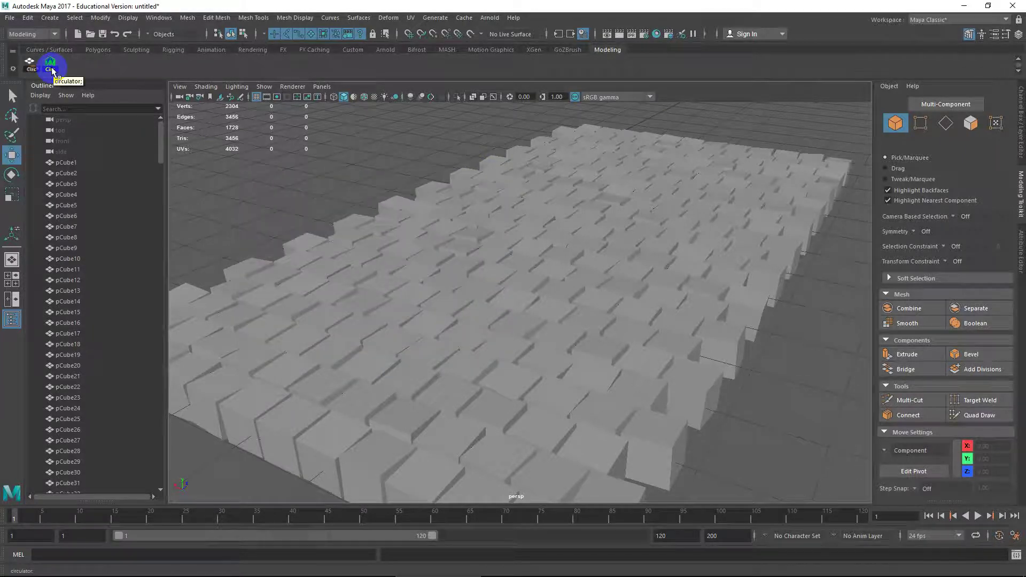
Edit the new Circ shelf item to use circulatorIcon.bmp as its icon, and save all shelves.
{"action": "right_click", "coordinate": [151, 205]}
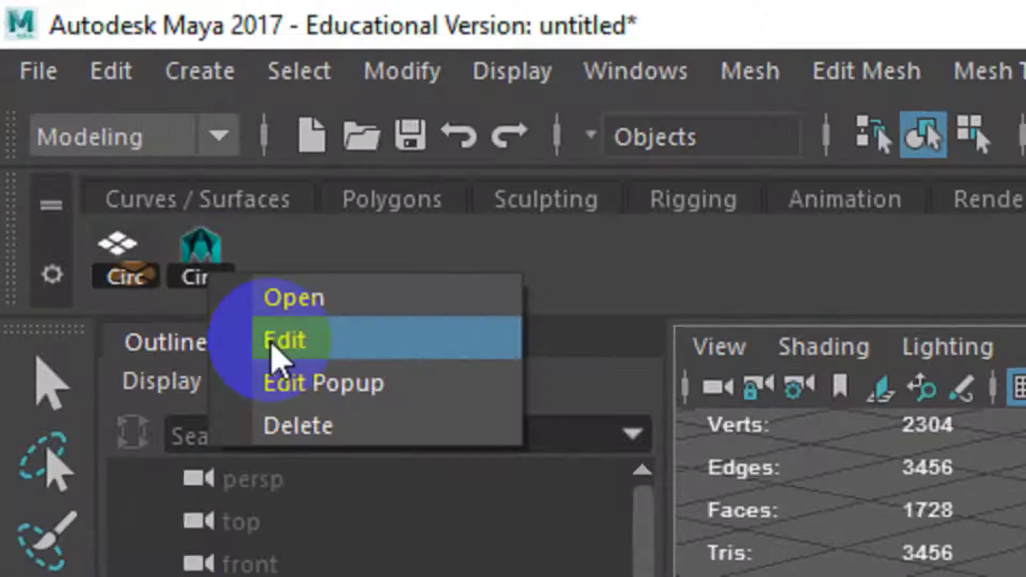
{"action": "left_click", "coordinate": [283, 342]}
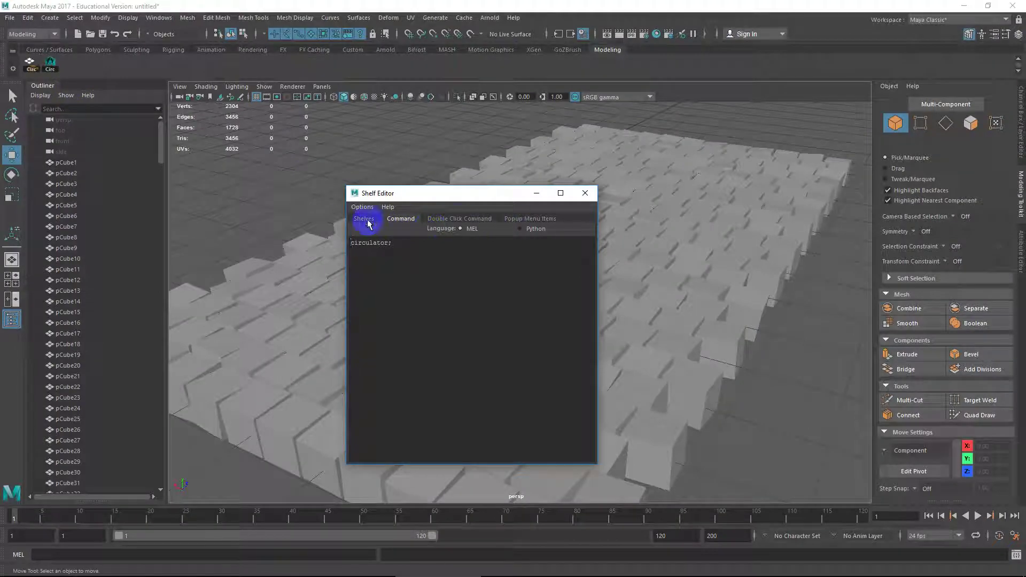
{"action": "left_click", "coordinate": [364, 219]}
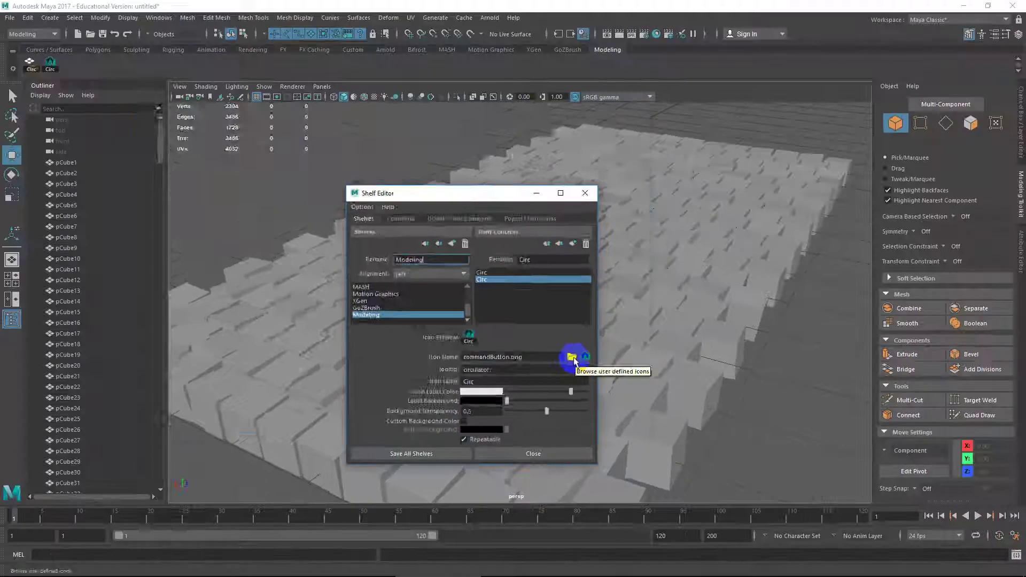
{"action": "left_click", "coordinate": [529, 292]}
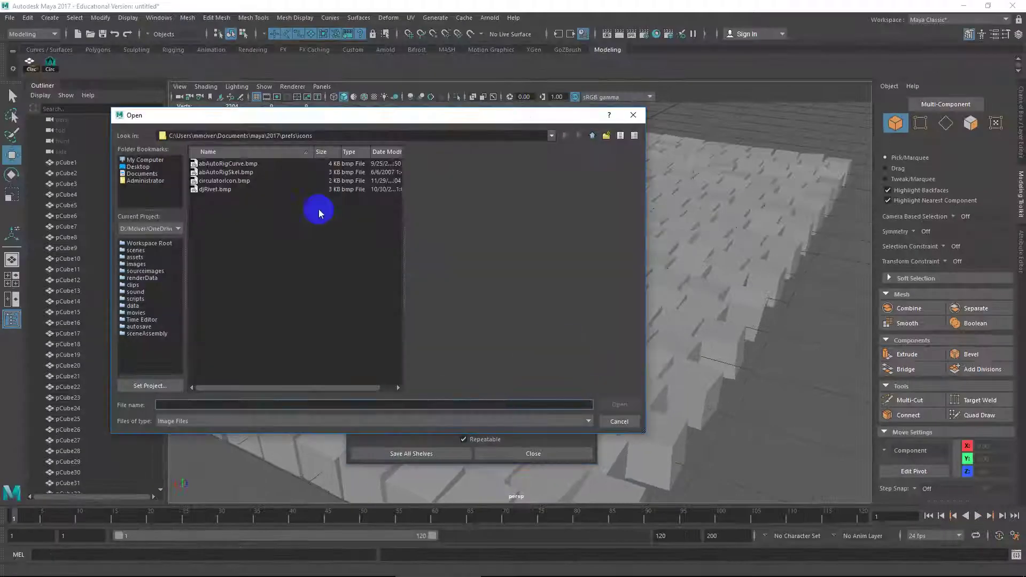
{"action": "left_click", "coordinate": [221, 181]}
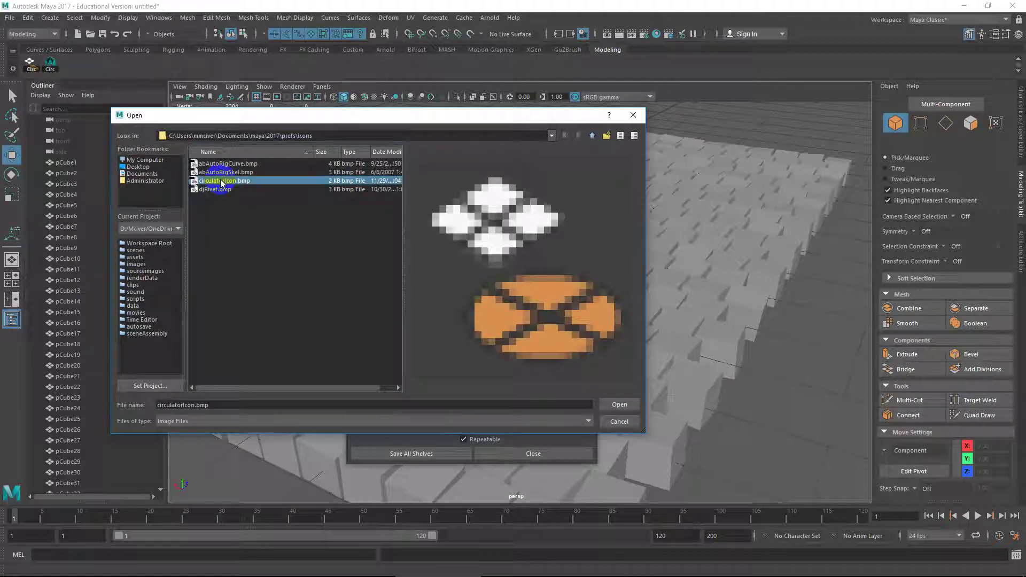
{"action": "left_click", "coordinate": [619, 404]}
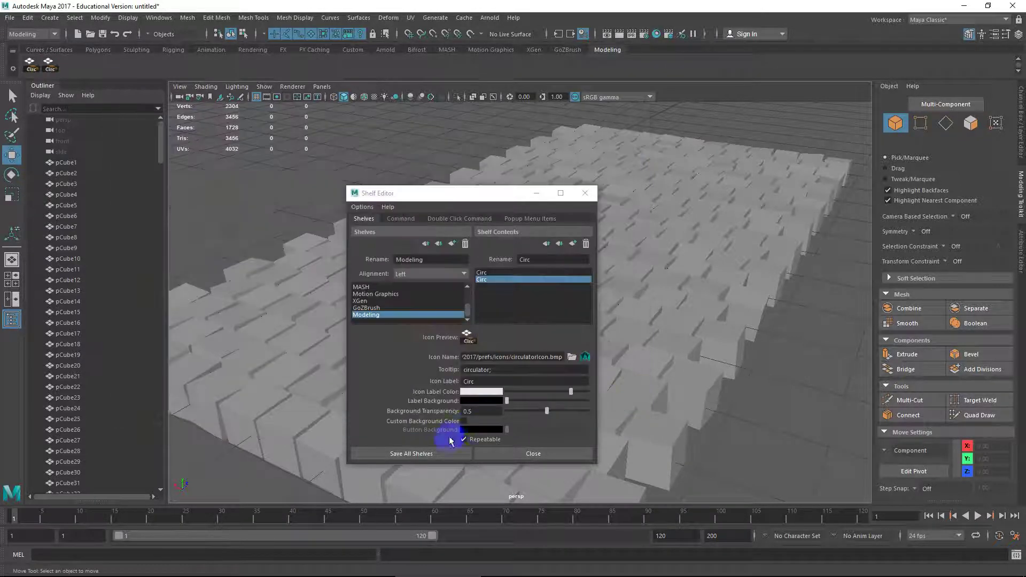
{"action": "left_click", "coordinate": [449, 454]}
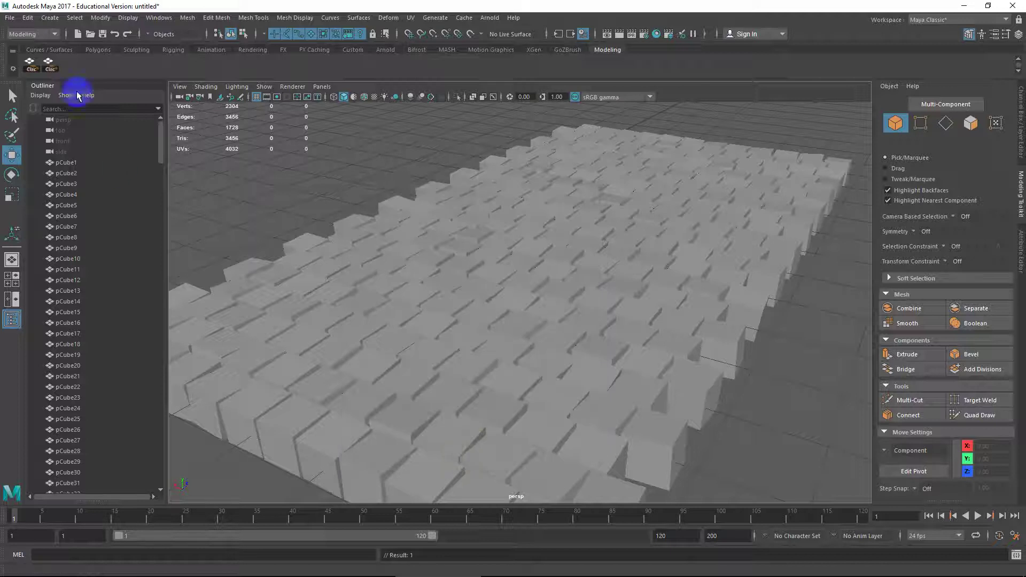
Delete the duplicate Circ item from the Modeling shelf.
{"action": "right_click", "coordinate": [57, 69]}
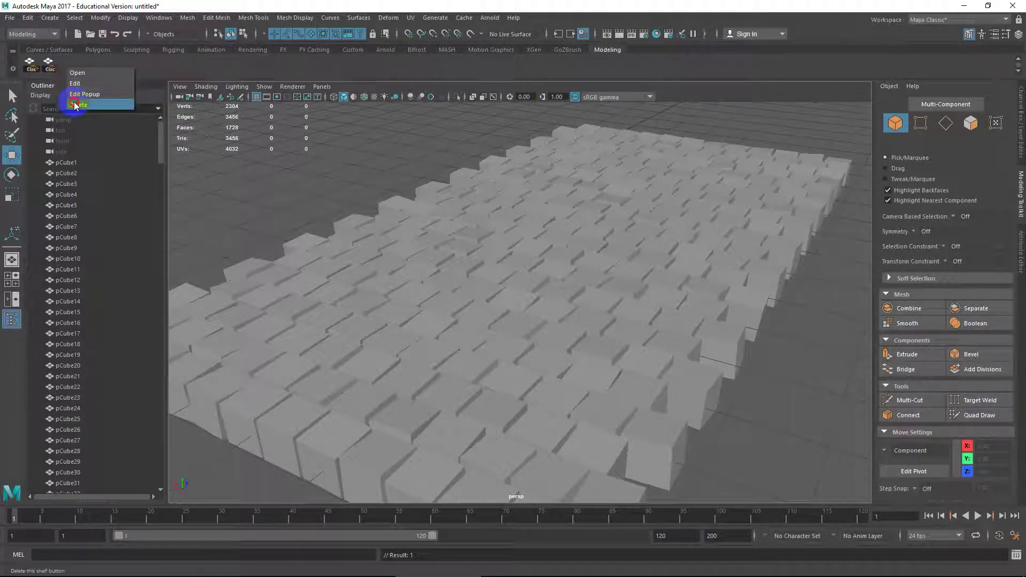
{"action": "left_click", "coordinate": [75, 106]}
{"action": "scroll", "coordinate": [514, 337], "scroll_direction": "down", "scroll_amount": 5}
{"action": "scroll", "coordinate": [519, 353], "scroll_direction": "up", "scroll_amount": 2}
Switch to the FX Transform Randomizer page in Chrome and copy its two-line Python launch code.
{"action": "key", "text": "super"}
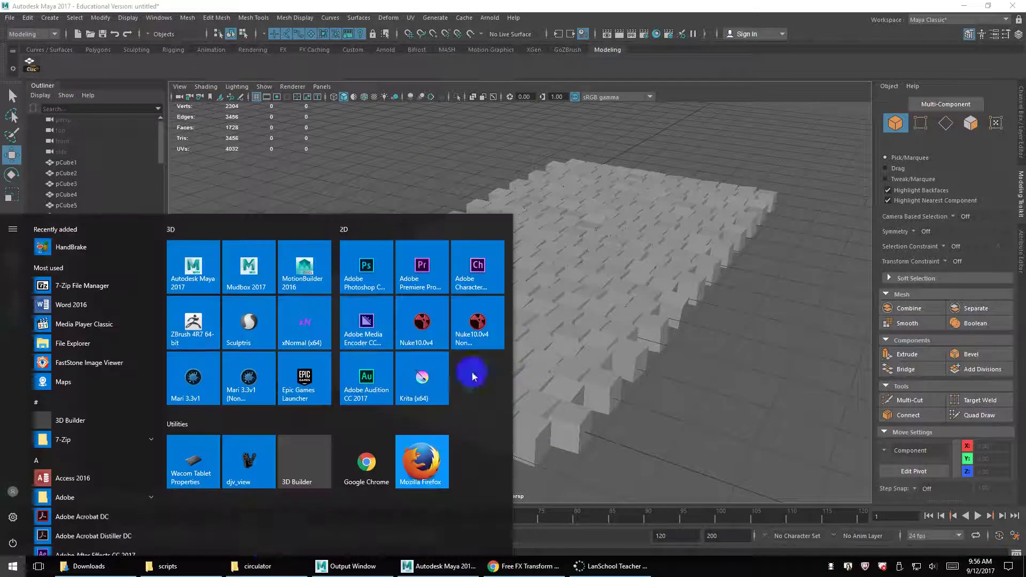
{"action": "left_click", "coordinate": [558, 568]}
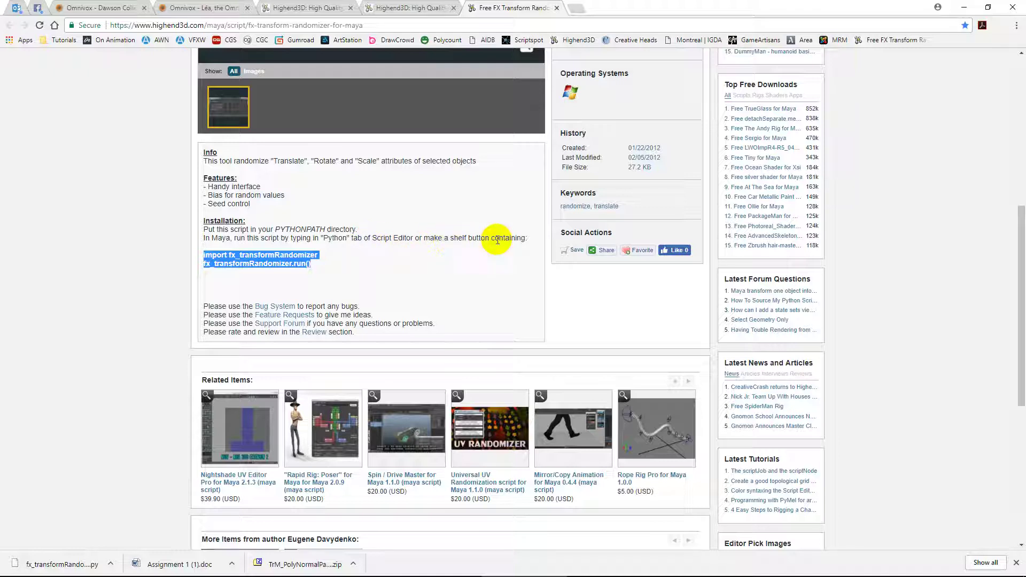
{"action": "right_click", "coordinate": [321, 264]}
{"action": "left_click", "coordinate": [341, 270]}
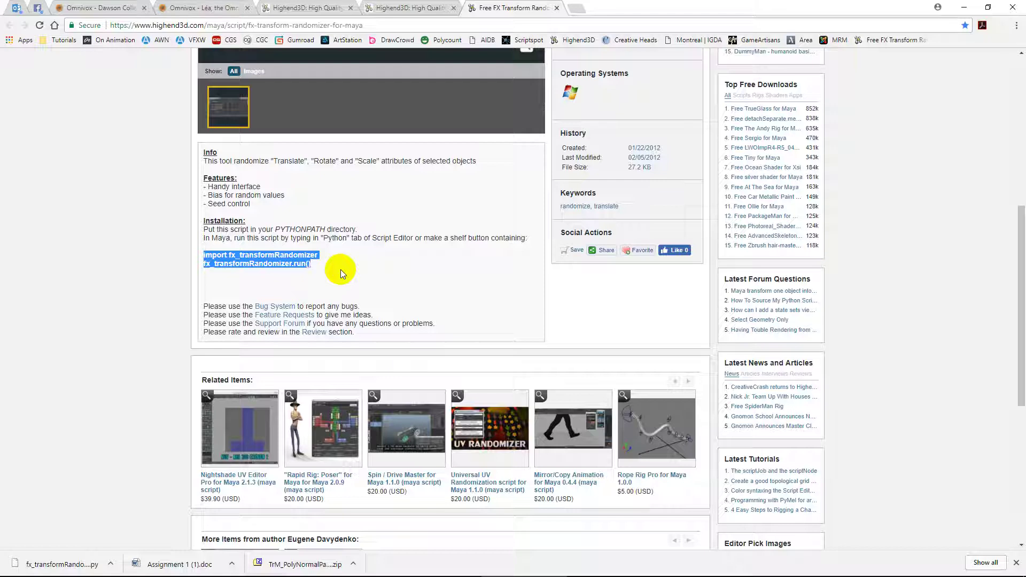
Return to Maya and paste the fx_transformRandomizer import and run lines into the Script Editor as Python code.
{"action": "key", "text": "super"}
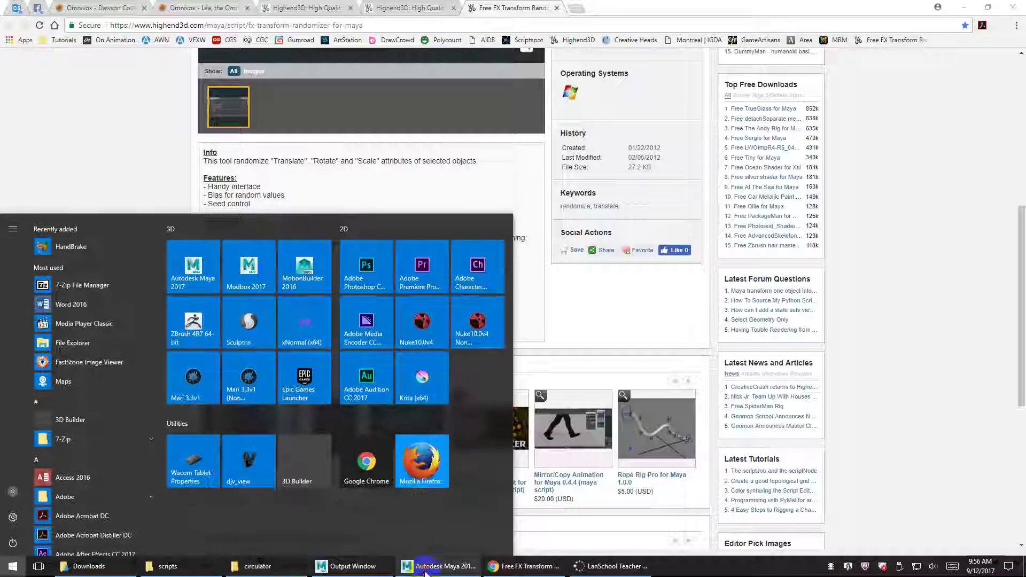
{"action": "left_click", "coordinate": [423, 566]}
{"action": "left_click", "coordinate": [1016, 555]}
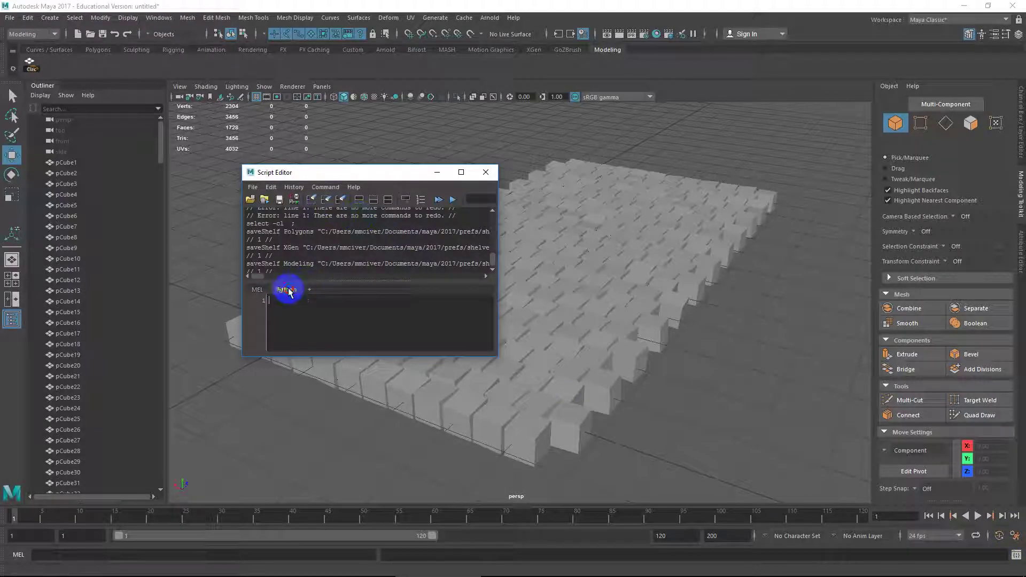
{"action": "left_click", "coordinate": [288, 290]}
{"action": "key", "text": "ctrl+v"}
Save the selected Python code to the Modeling shelf under the name Rando and close the Script Editor.
{"action": "left_click_drag", "start_coordinate": [374, 313], "coordinate": [245, 286]}
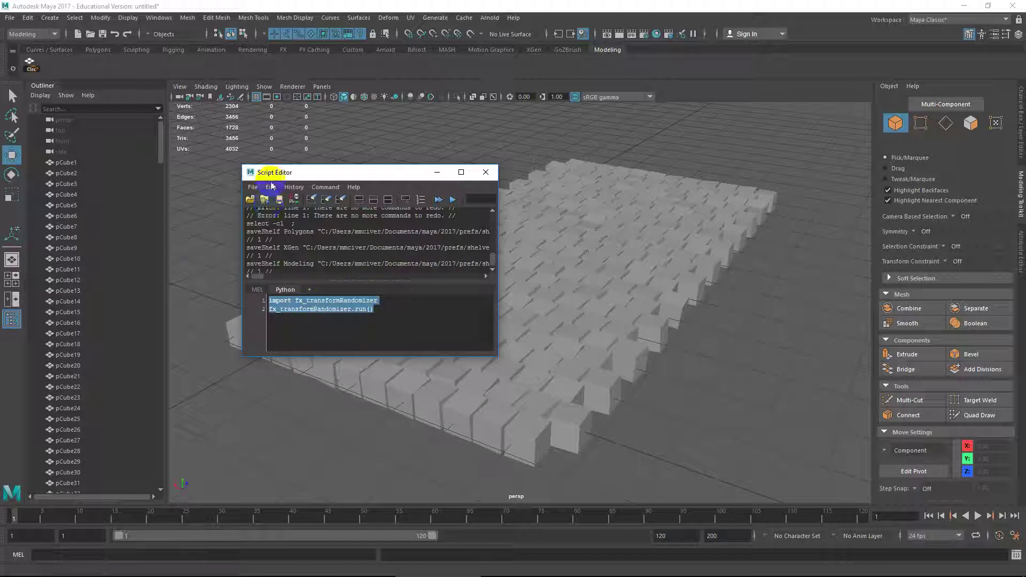
{"action": "left_click", "coordinate": [252, 187]}
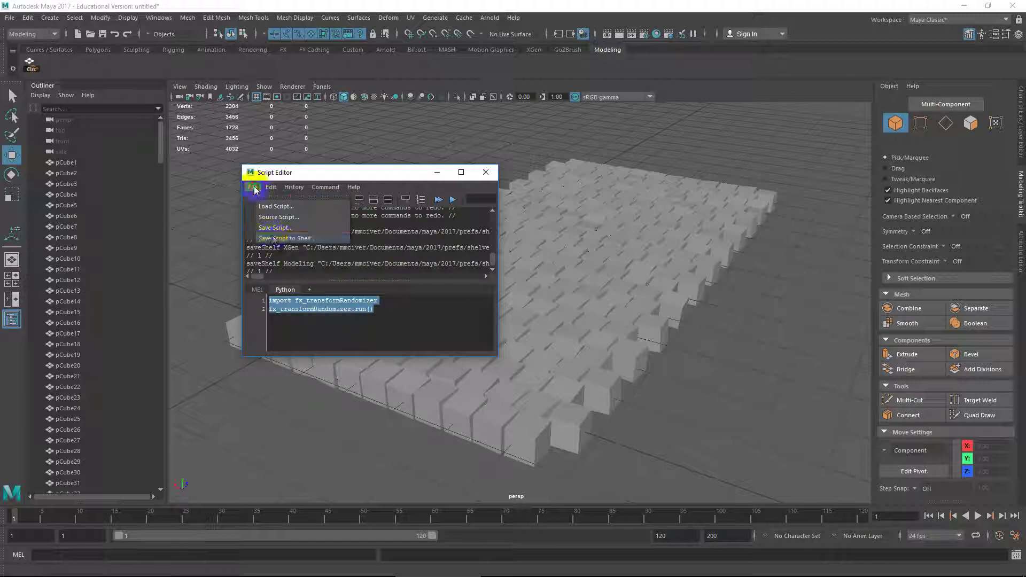
{"action": "left_click", "coordinate": [273, 238]}
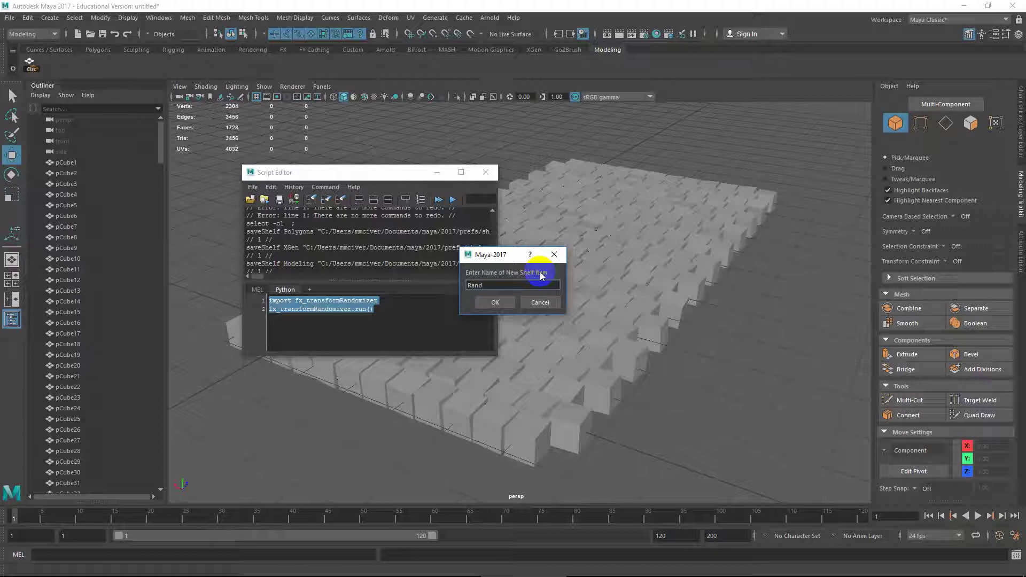
{"action": "left_click", "coordinate": [495, 303]}
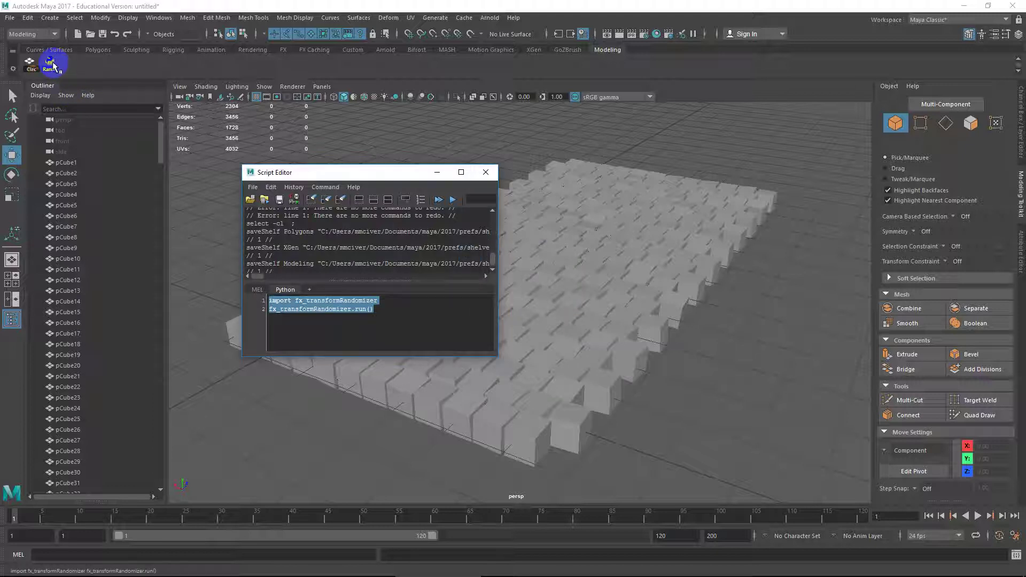
{"action": "left_click", "coordinate": [492, 178]}
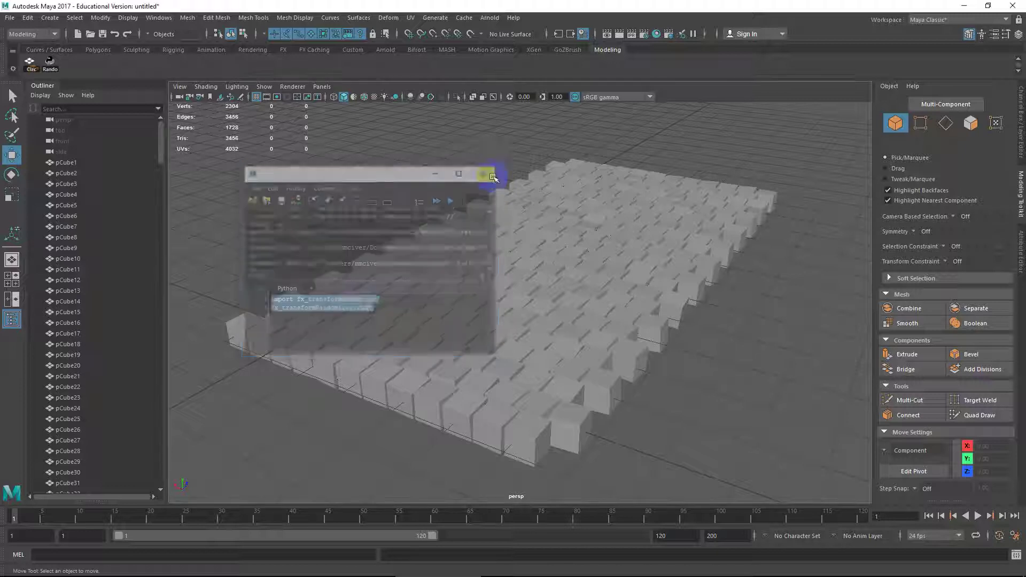
Test the Rando shelf item by launching the Transform Randomizer window twice, closing it each time.
{"action": "left_click", "coordinate": [52, 64]}
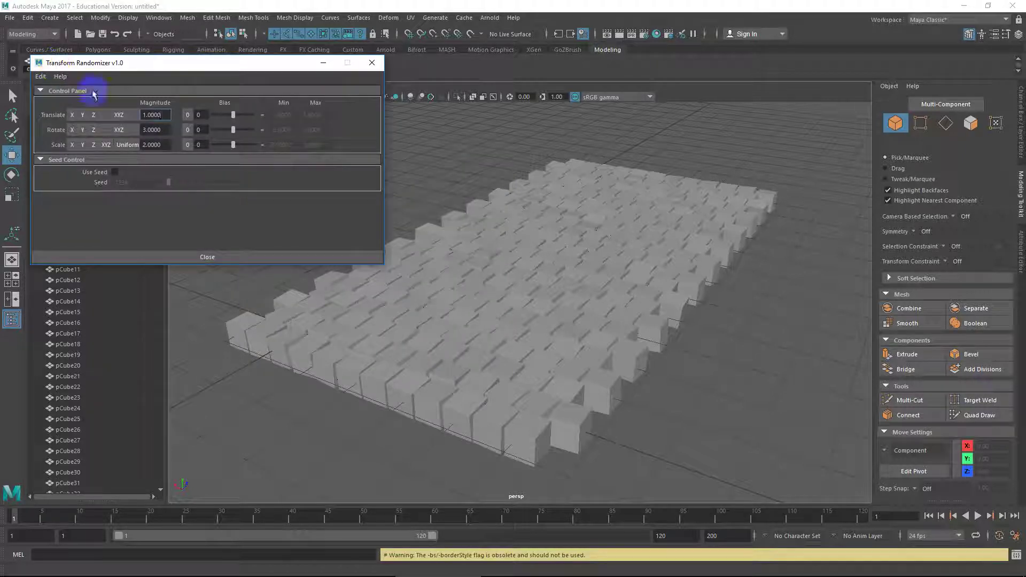
{"action": "left_click", "coordinate": [369, 64]}
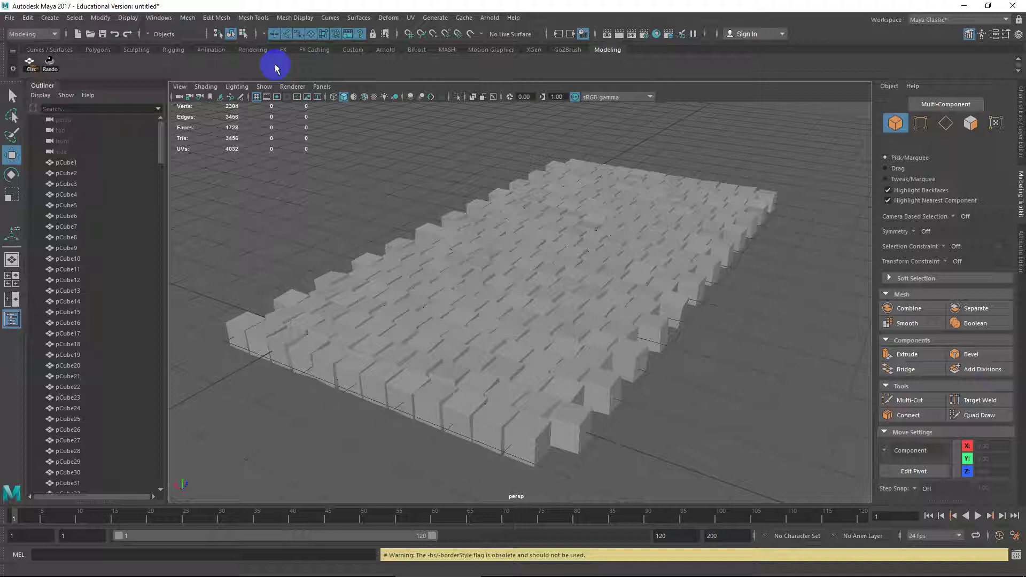
{"action": "left_click", "coordinate": [50, 63]}
{"action": "left_click", "coordinate": [369, 65]}
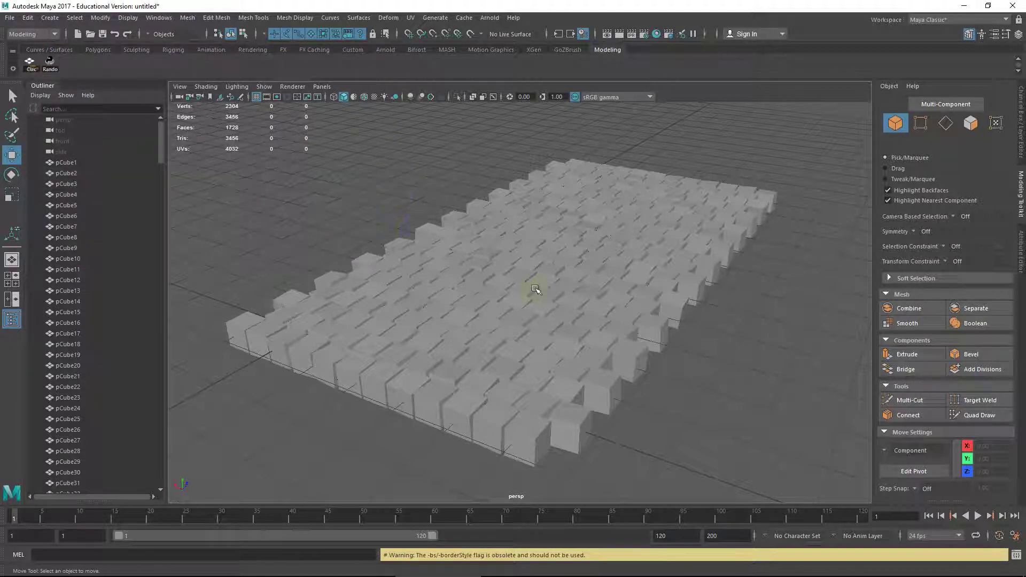
Switch to Chrome, close the FX Transform Randomizer page, and browse the Highend3D favorites list around the MakePlanar and SetNormal Tools entry.
{"action": "left_click_drag", "start_coordinate": [536, 289], "coordinate": [508, 297], "text": "alt"}
{"action": "key", "text": "super"}
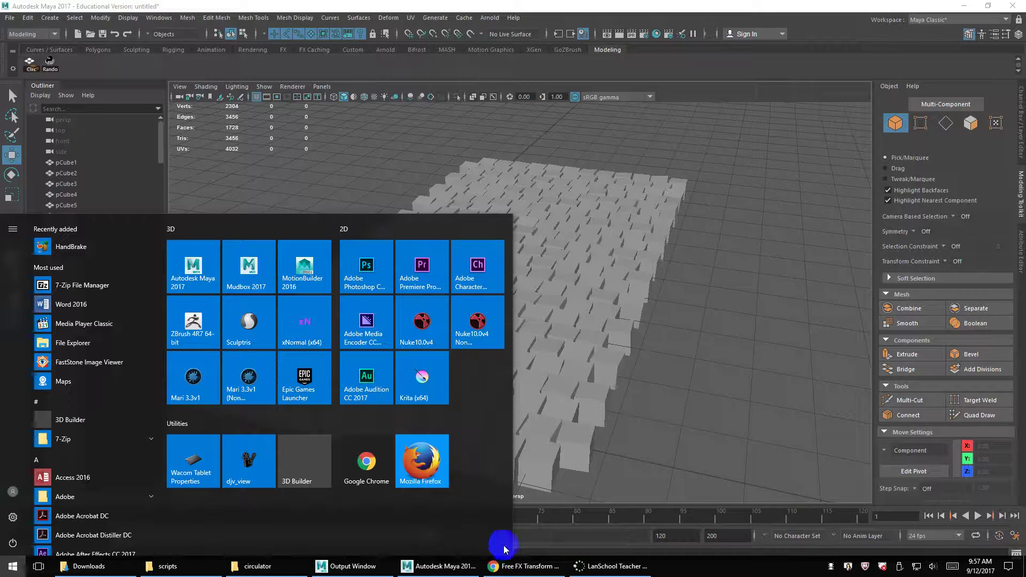
{"action": "left_click", "coordinate": [505, 565]}
{"action": "scroll", "coordinate": [458, 277], "scroll_direction": "up", "scroll_amount": 4}
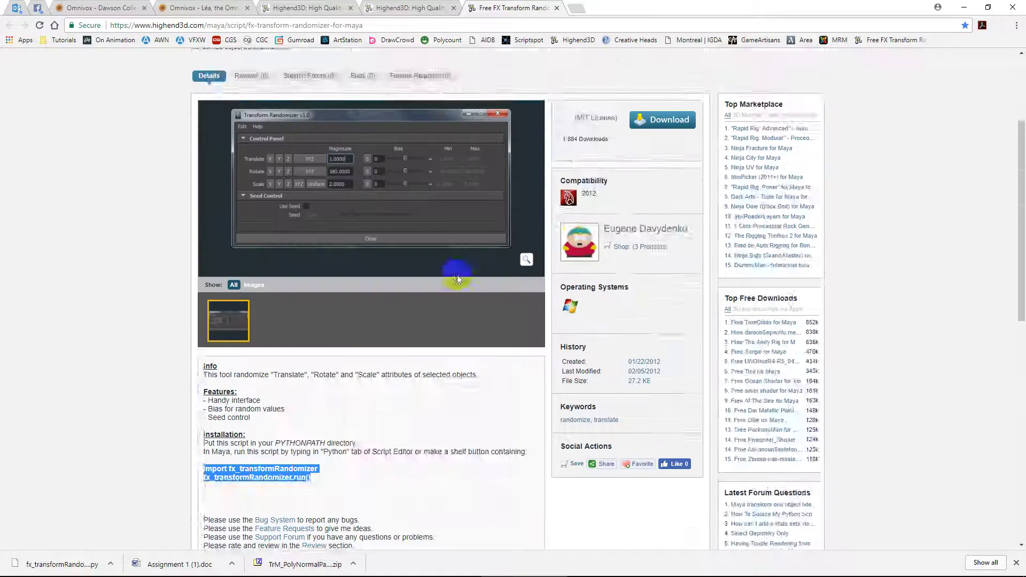
{"action": "scroll", "coordinate": [459, 276], "scroll_direction": "up", "scroll_amount": 3}
{"action": "key", "text": "ctrl+w"}
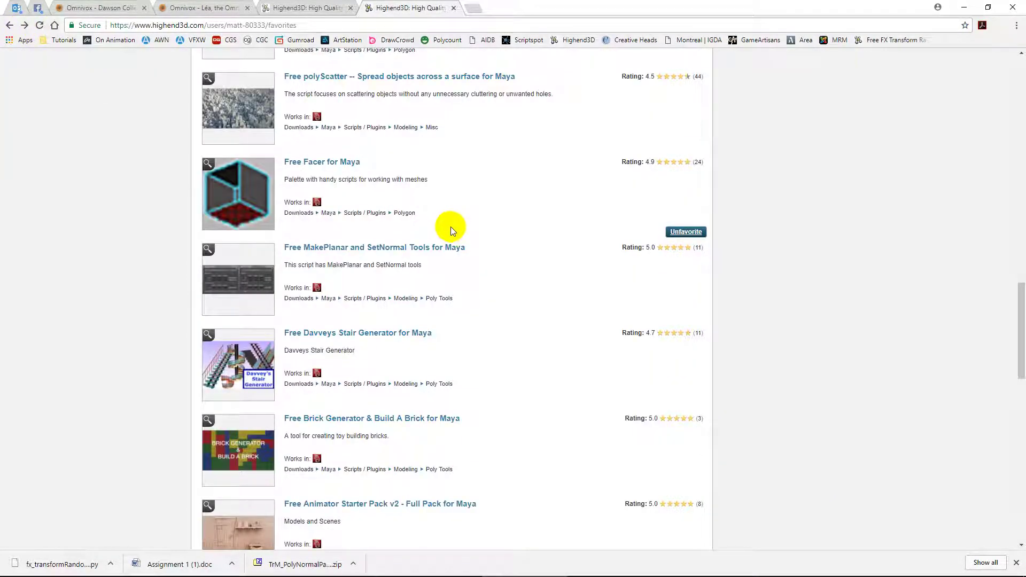
{"action": "scroll", "coordinate": [450, 226], "scroll_direction": "down", "scroll_amount": 1}
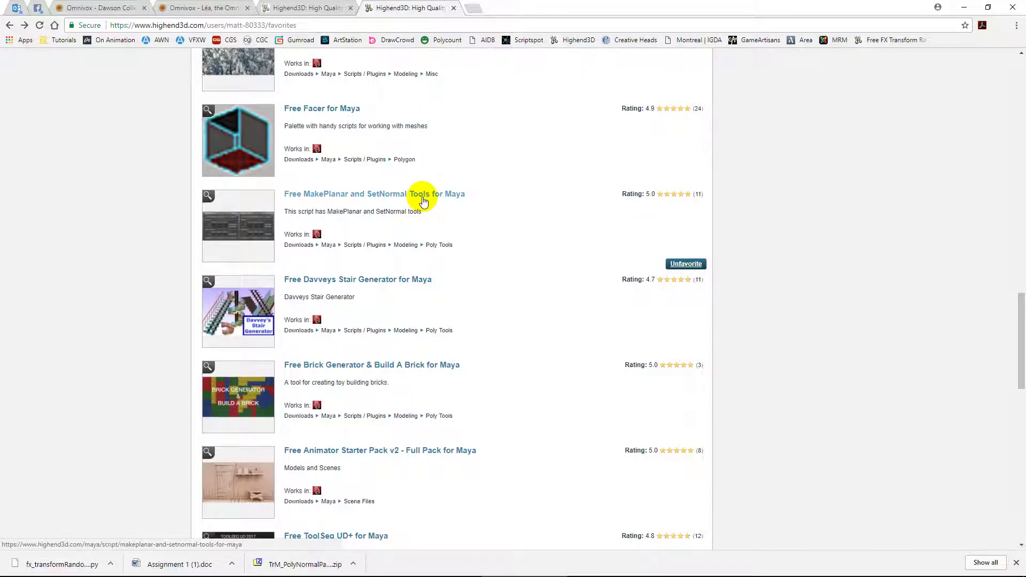
Open the Free MakePlanar and SetNormal Tools for Maya page and view its second preview image.
{"action": "middle_click", "coordinate": [383, 200]}
{"action": "left_click", "coordinate": [487, 8]}
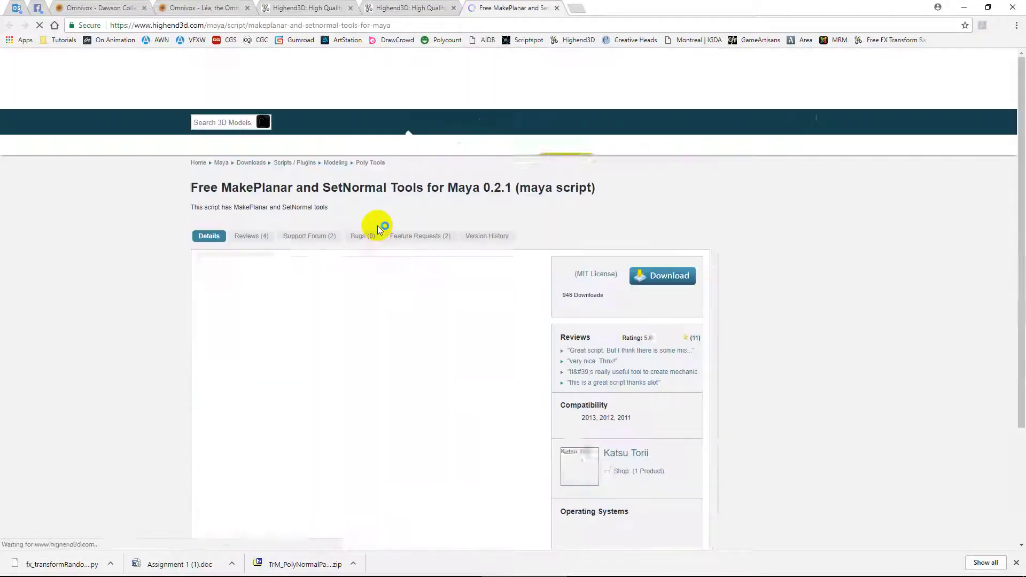
{"action": "scroll", "coordinate": [389, 240], "scroll_direction": "down", "scroll_amount": 1}
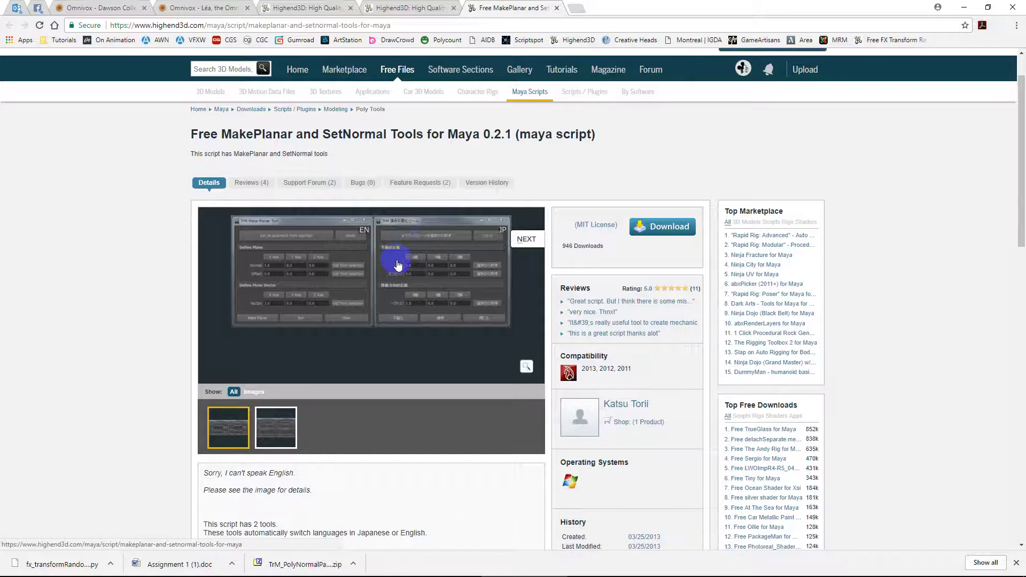
{"action": "scroll", "coordinate": [398, 265], "scroll_direction": "down", "scroll_amount": 4}
{"action": "scroll", "coordinate": [398, 264], "scroll_direction": "up", "scroll_amount": 3}
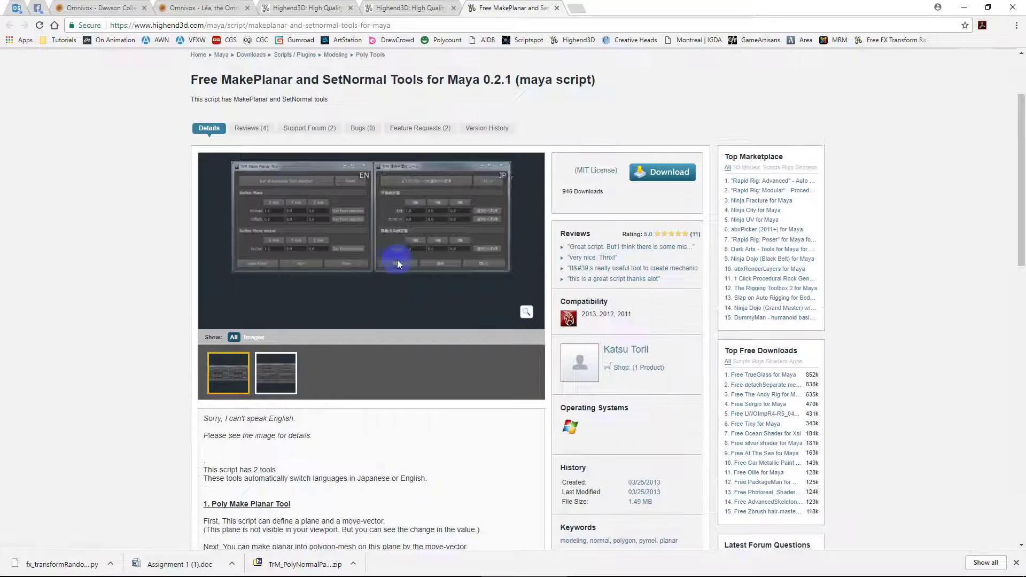
{"action": "left_click", "coordinate": [264, 374]}
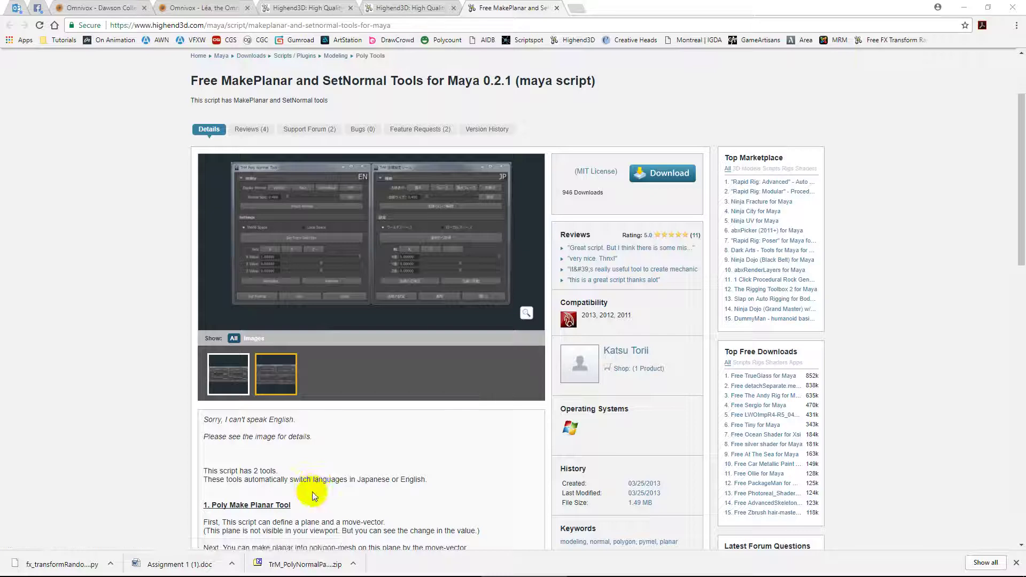
Switch to Maya, create a polygon sphere, and move it above the near corner of the cube grid.
{"action": "key", "text": "super"}
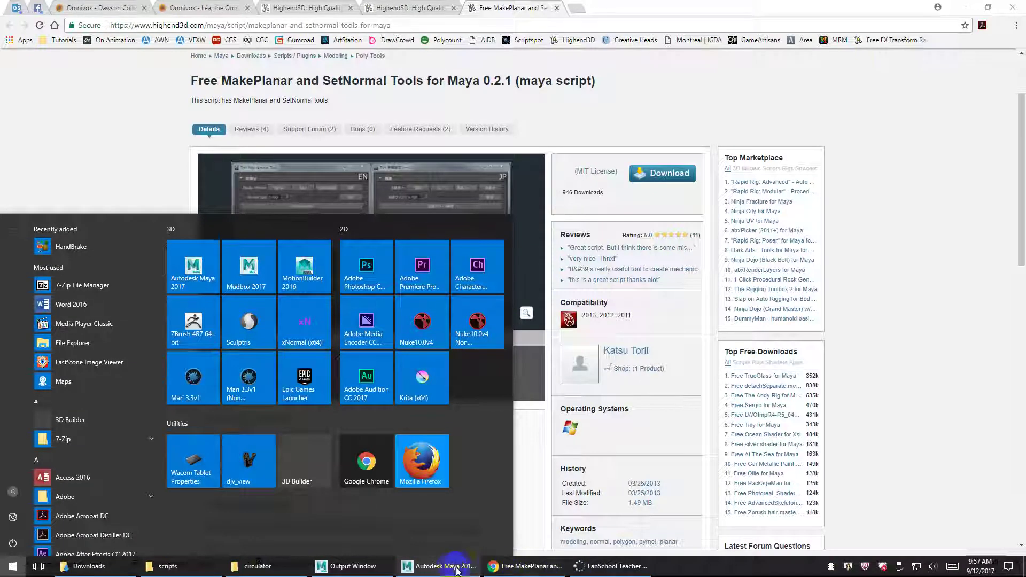
{"action": "left_click", "coordinate": [449, 566]}
{"action": "left_click_drag", "start_coordinate": [531, 319], "coordinate": [491, 273], "text": "alt"}
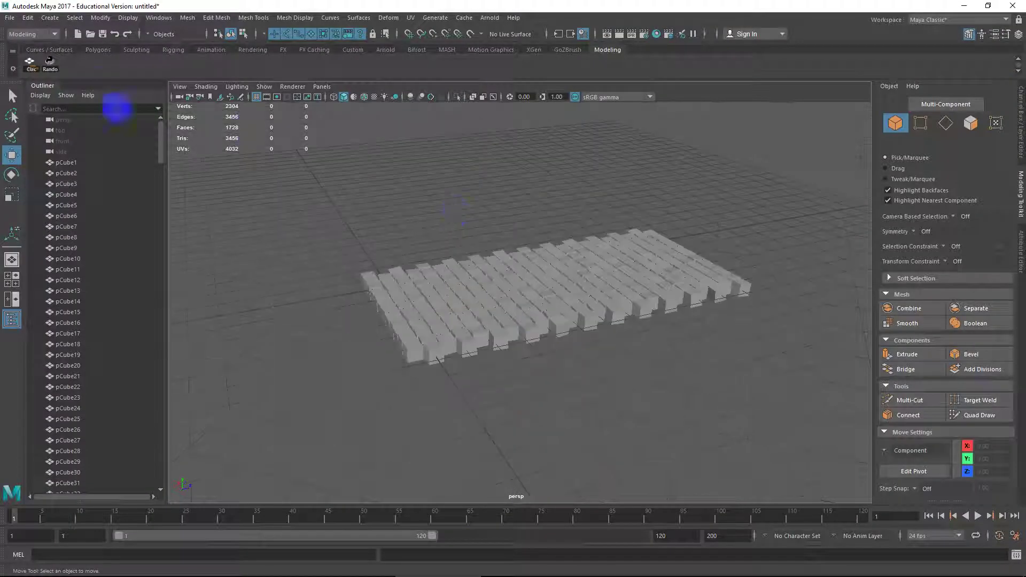
{"action": "left_click", "coordinate": [96, 49]}
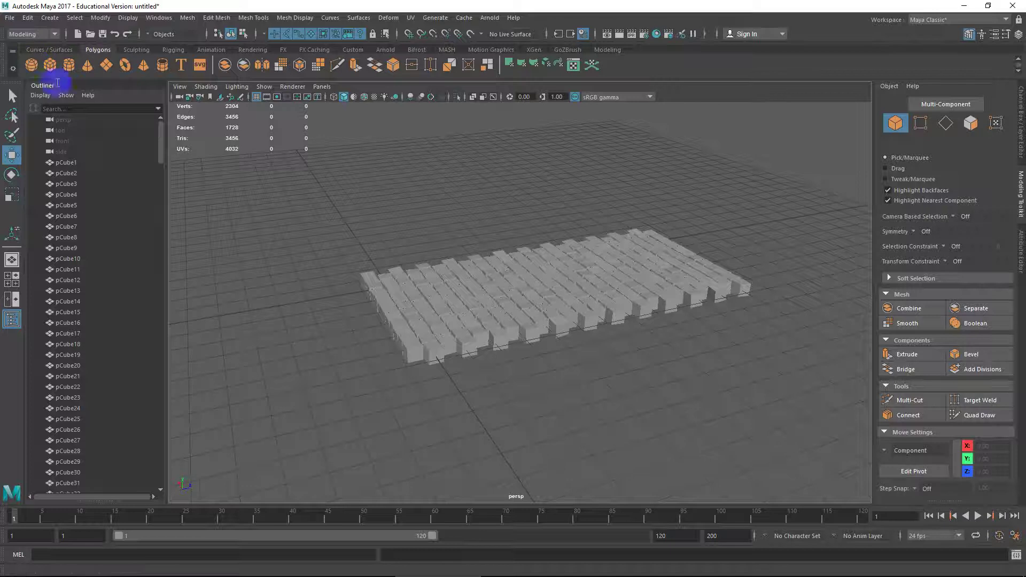
{"action": "left_click", "coordinate": [31, 65]}
{"action": "scroll", "coordinate": [396, 190], "scroll_direction": "up", "scroll_amount": 5}
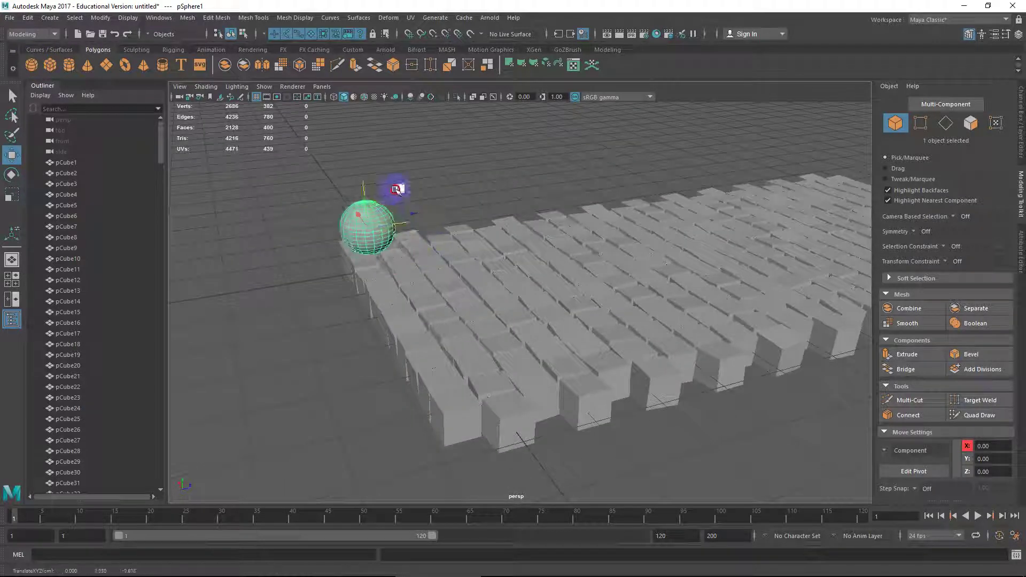
{"action": "left_click_drag", "start_coordinate": [396, 189], "coordinate": [386, 187]}
{"action": "scroll", "coordinate": [371, 181], "scroll_direction": "up", "scroll_amount": 4}
{"action": "middle_click_drag", "start_coordinate": [371, 181], "coordinate": [598, 291], "text": "alt"}
Select a patch of vertices on the sphere's upper side and try flattening it by scaling along Z and X, undoing each attempt.
{"action": "right_click_drag", "start_coordinate": [549, 258], "coordinate": [497, 259]}
{"action": "left_click_drag", "start_coordinate": [500, 235], "coordinate": [529, 268]}
{"action": "scroll", "coordinate": [530, 269], "scroll_direction": "up", "scroll_amount": 2}
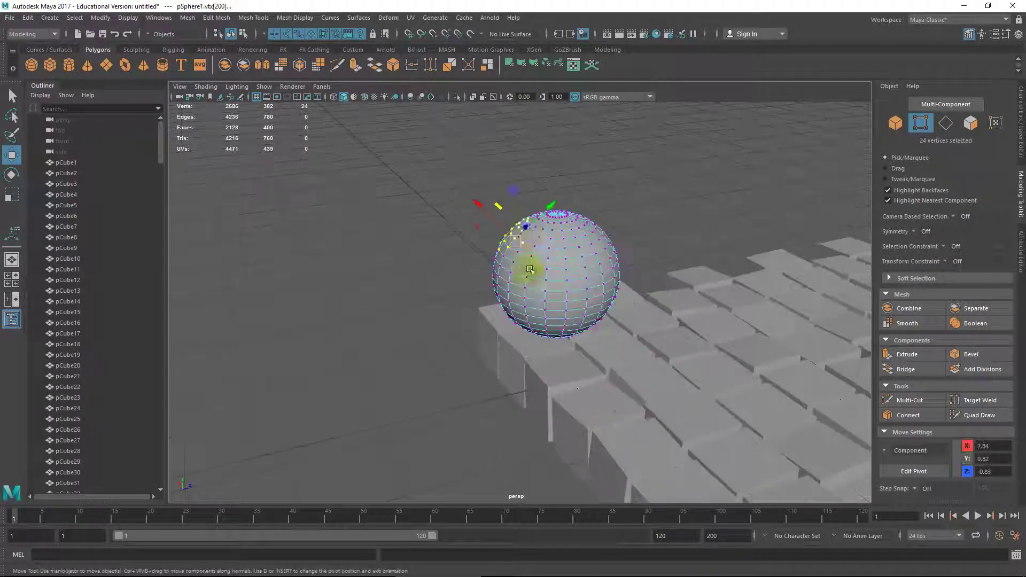
{"action": "middle_click_drag", "start_coordinate": [529, 269], "coordinate": [535, 291], "text": "alt"}
{"action": "key", "text": "r"}
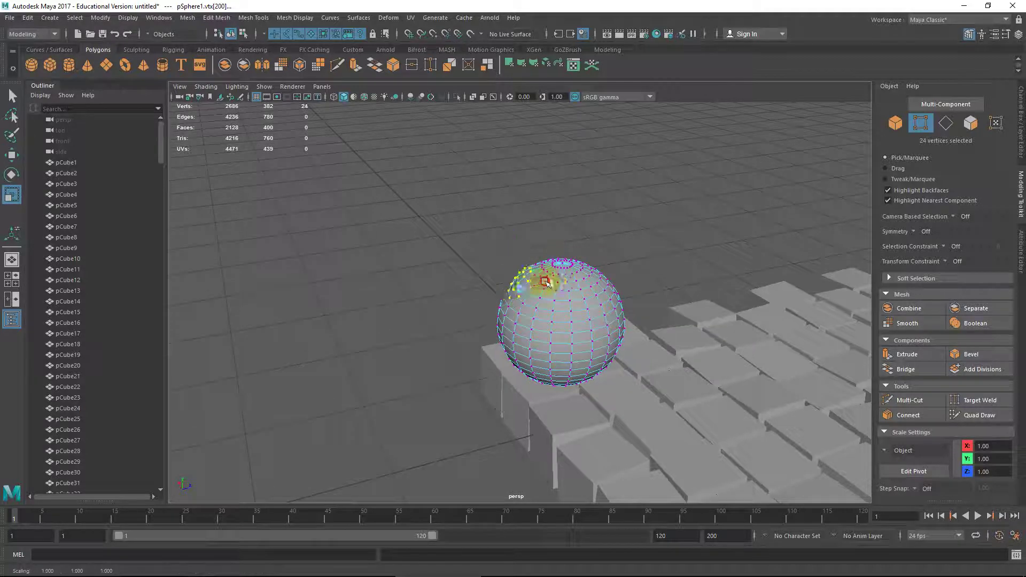
{"action": "left_click_drag", "start_coordinate": [522, 295], "coordinate": [498, 264], "text": "alt"}
{"action": "key", "text": "ctrl+z"}
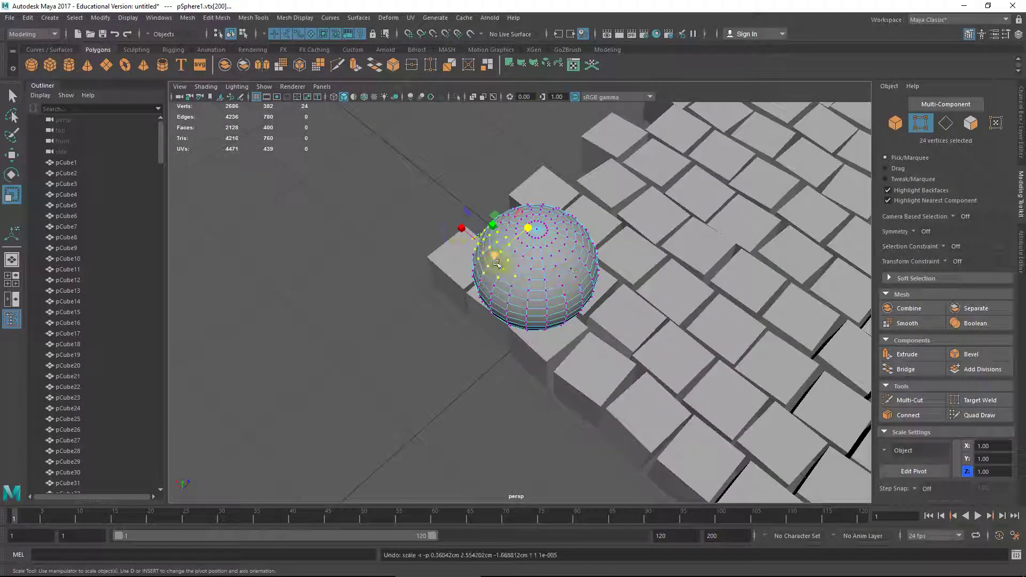
{"action": "left_click_drag", "start_coordinate": [458, 231], "coordinate": [502, 281]}
{"action": "key", "text": "ctrl+z"}
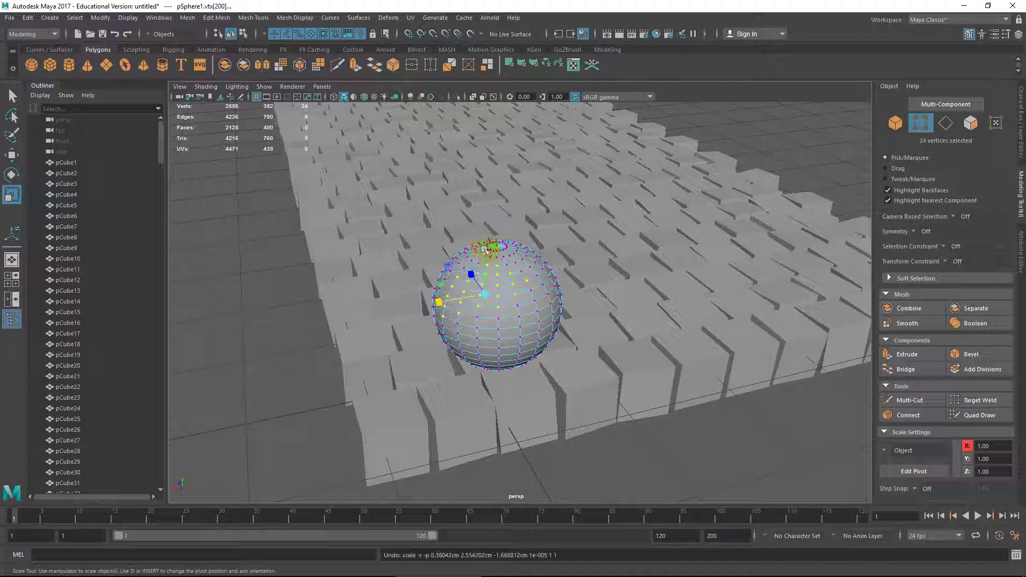
Leave vertex editing on the sphere and return it to object mode.
{"action": "mouse_move", "coordinate": [493, 328]}
{"action": "left_mouse_down", "text": "alt"}
{"action": "mouse_move", "coordinate": [591, 339]}
{"action": "mouse_move", "coordinate": [680, 328]}
{"action": "mouse_move", "coordinate": [521, 344]}
{"action": "mouse_move", "coordinate": [494, 321]}
{"action": "left_mouse_up", "text": "alt"}
{"action": "scroll", "coordinate": [545, 339], "scroll_direction": "down", "scroll_amount": 4}
{"action": "right_click_drag", "start_coordinate": [501, 259], "coordinate": [546, 239]}
{"action": "left_click_drag", "start_coordinate": [501, 306], "coordinate": [422, 314], "text": "alt"}
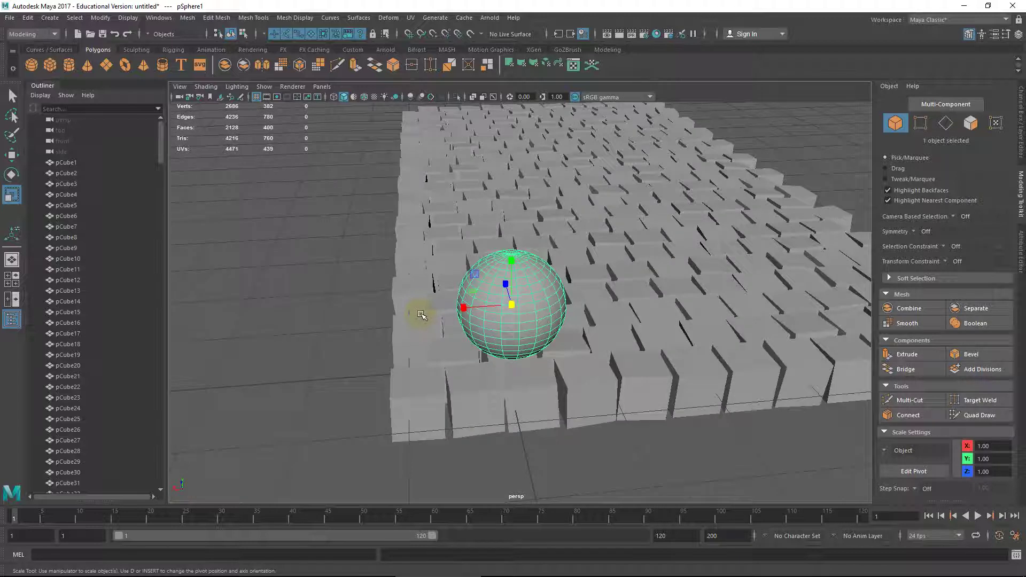
Switch to Chrome and examine the MakePlanar and SetNormal Tools description, compatibility, and installation instructions.
{"action": "key", "text": "super"}
{"action": "key", "text": "super"}
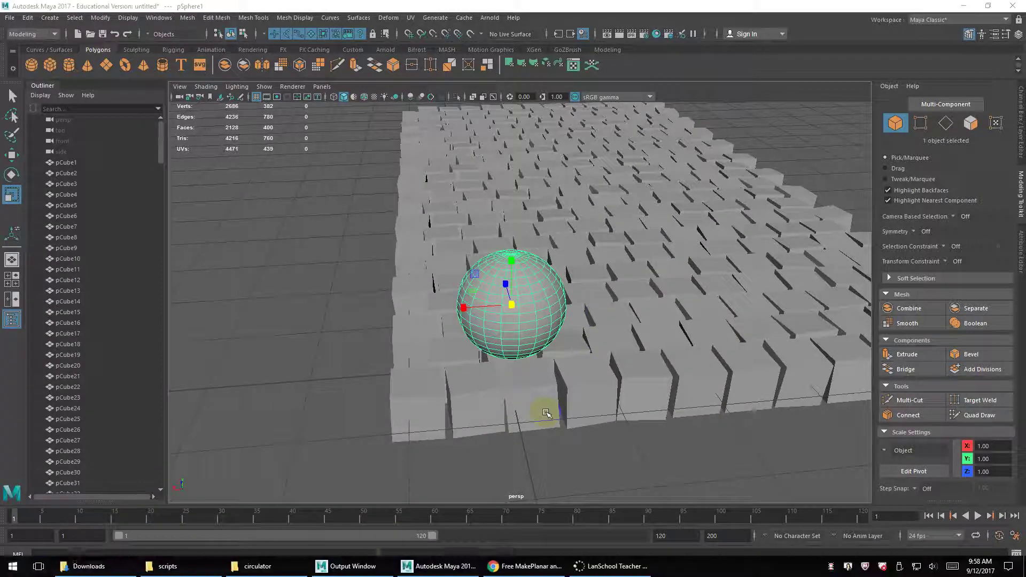
{"action": "key", "text": "super"}
{"action": "left_click", "coordinate": [524, 566]}
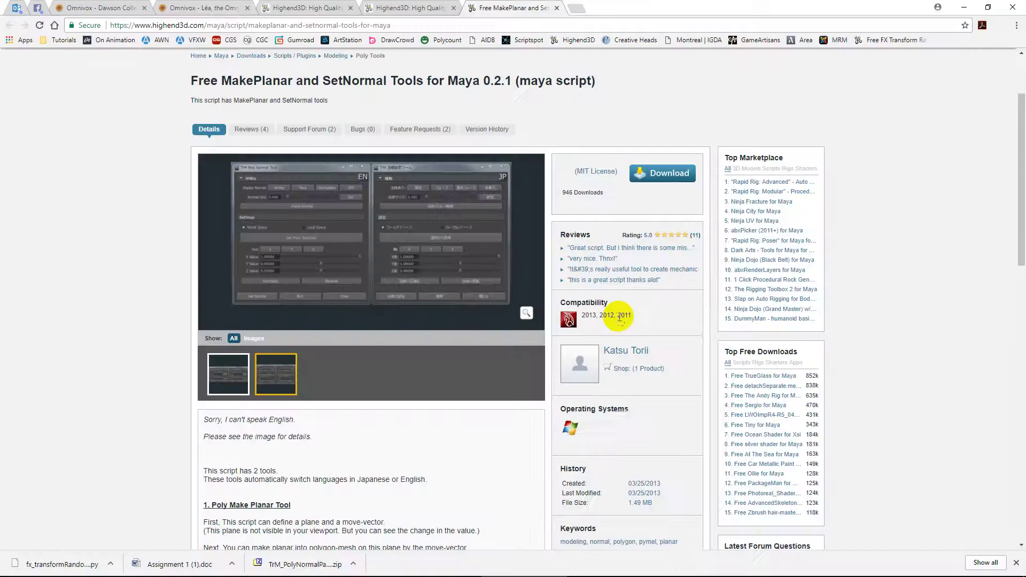
{"action": "scroll", "coordinate": [614, 320], "scroll_direction": "down", "scroll_amount": 4}
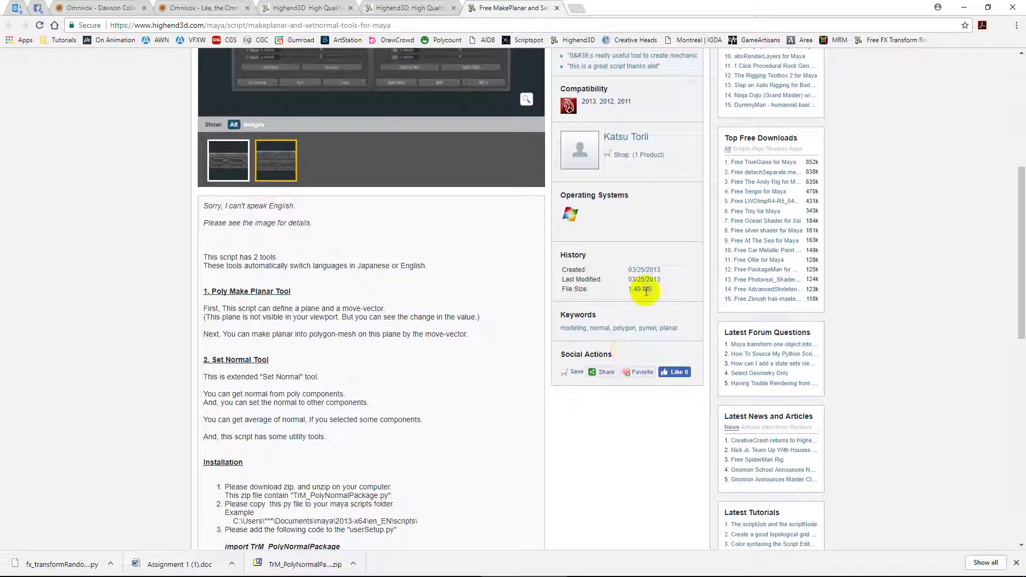